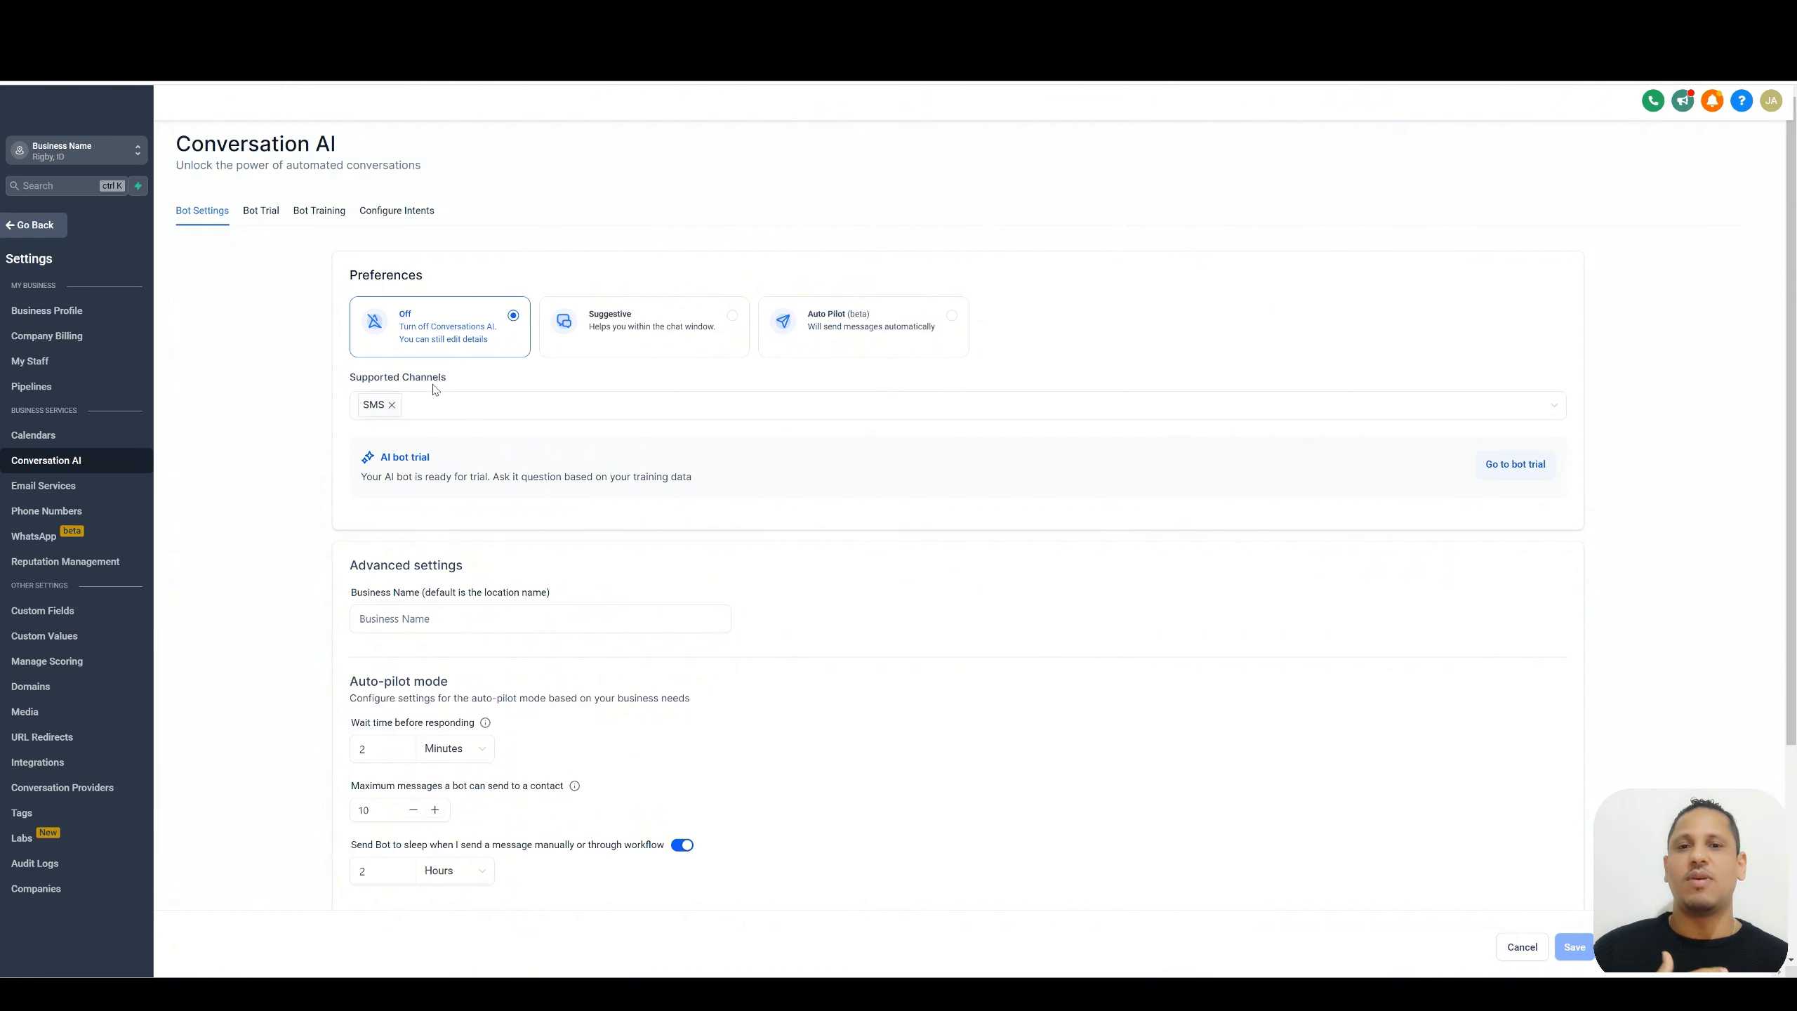
Add Facebook, Instagram, GBP, Chat Widget (SMS chat) and Live Chat to the bot's supported channels.
left_click(445, 407)
left_click(394, 463)
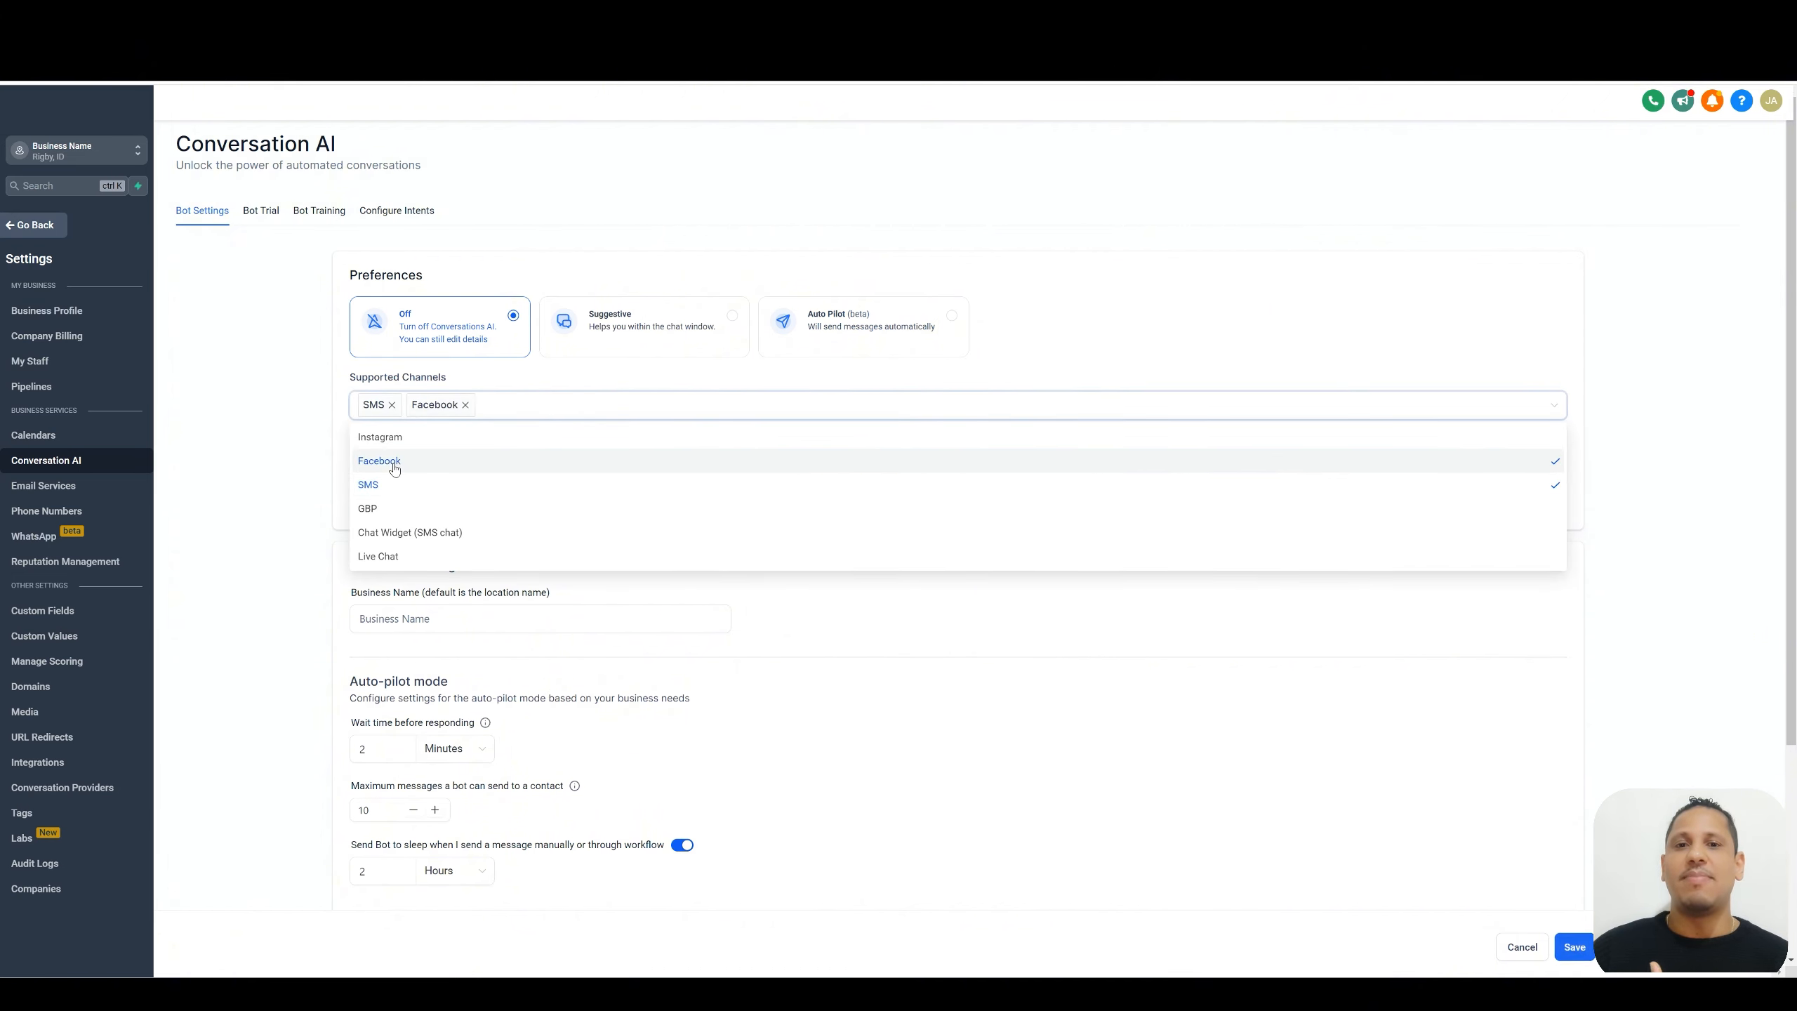
left_click(395, 437)
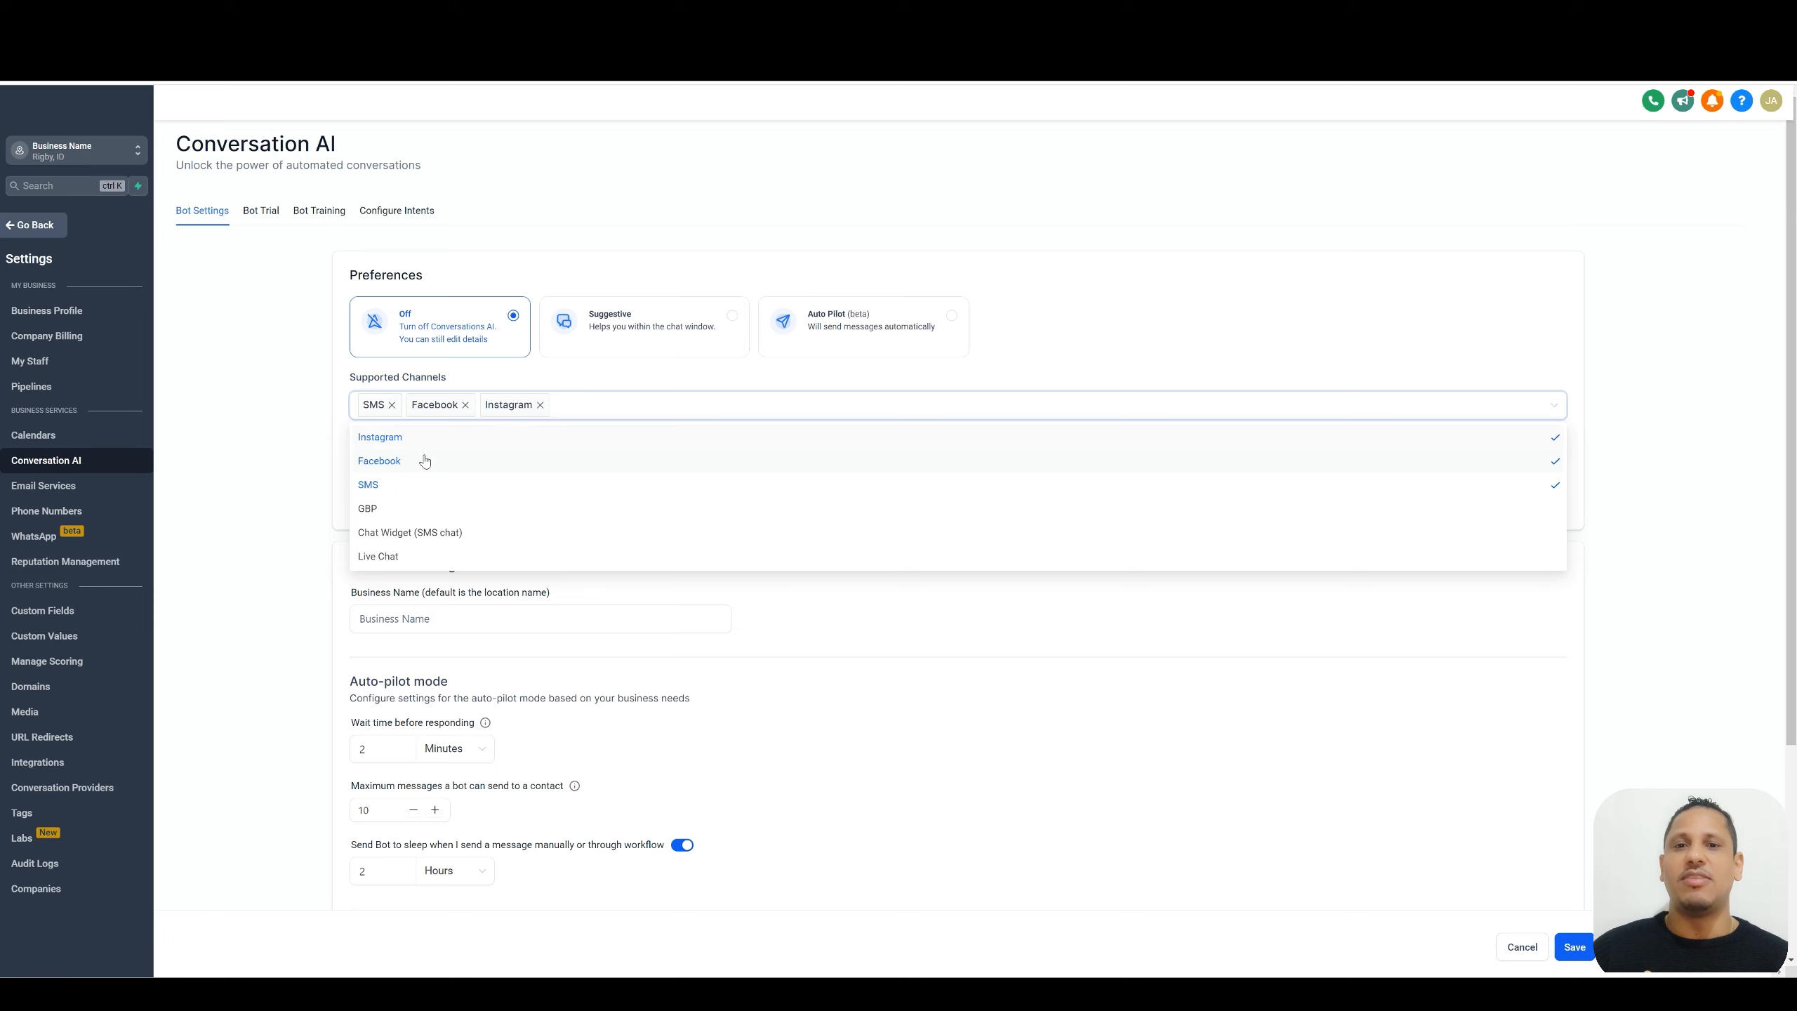
left_click(390, 509)
left_click(393, 534)
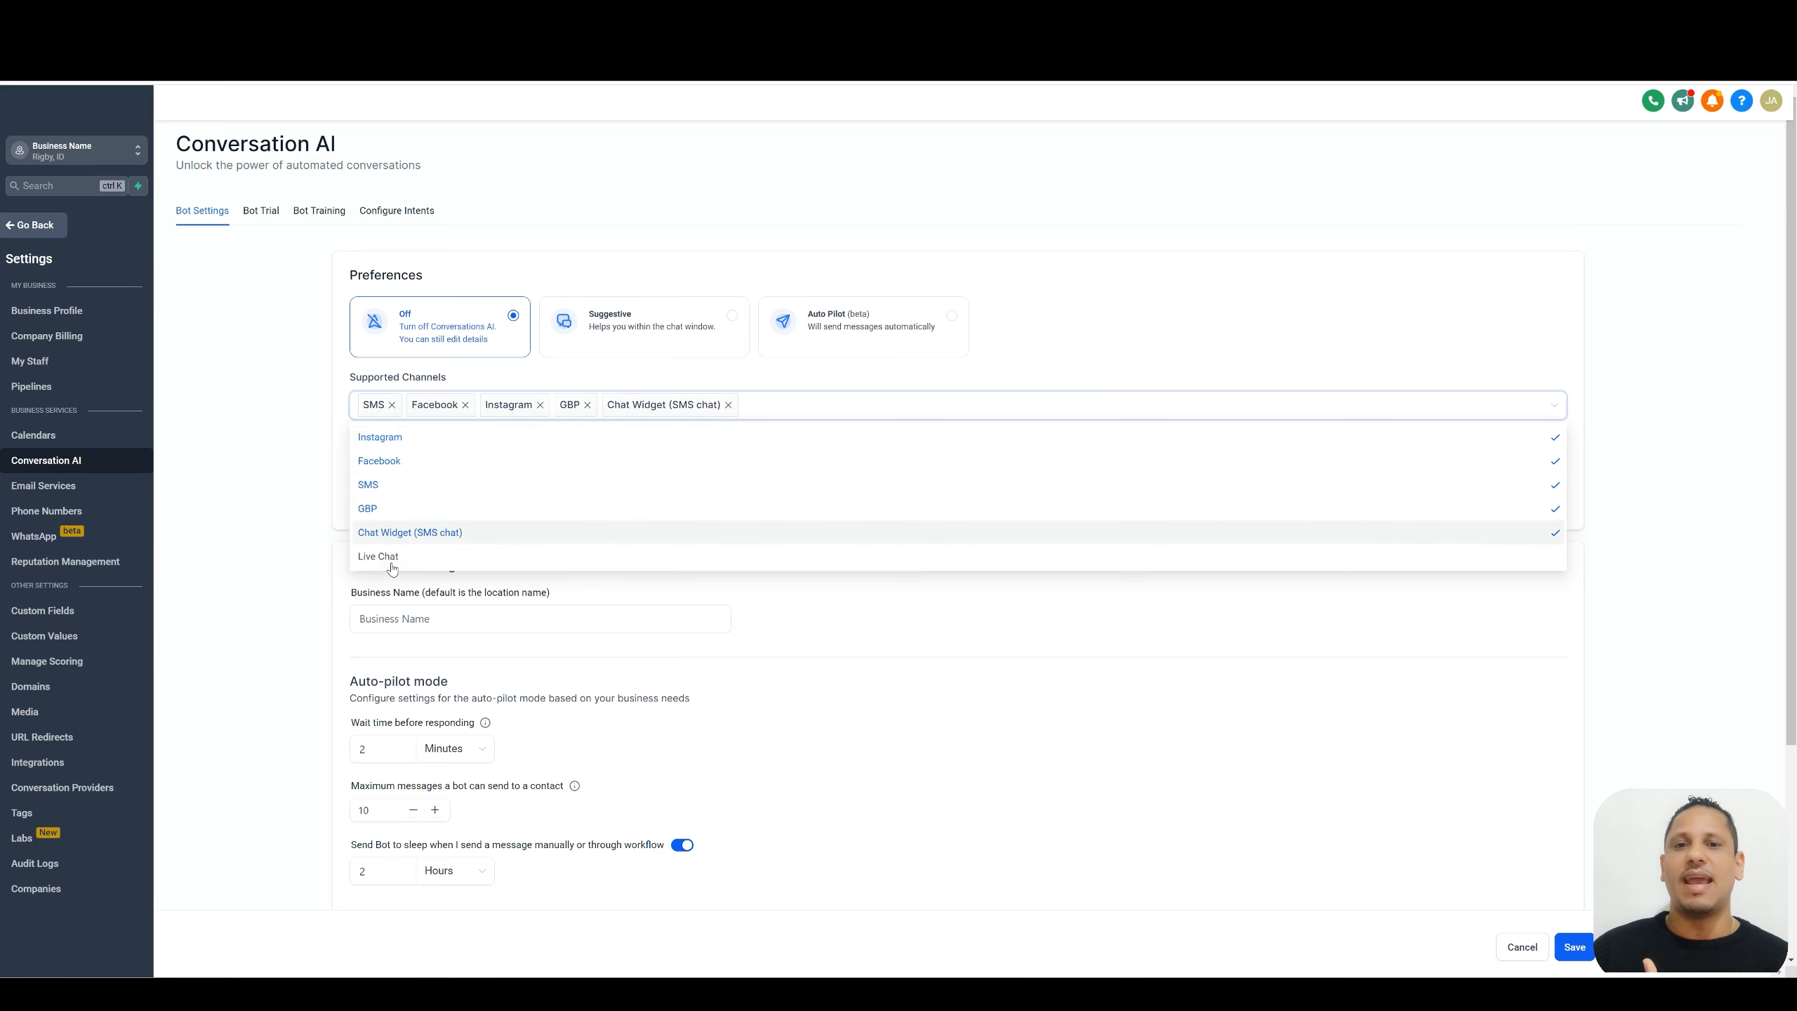
left_click(391, 559)
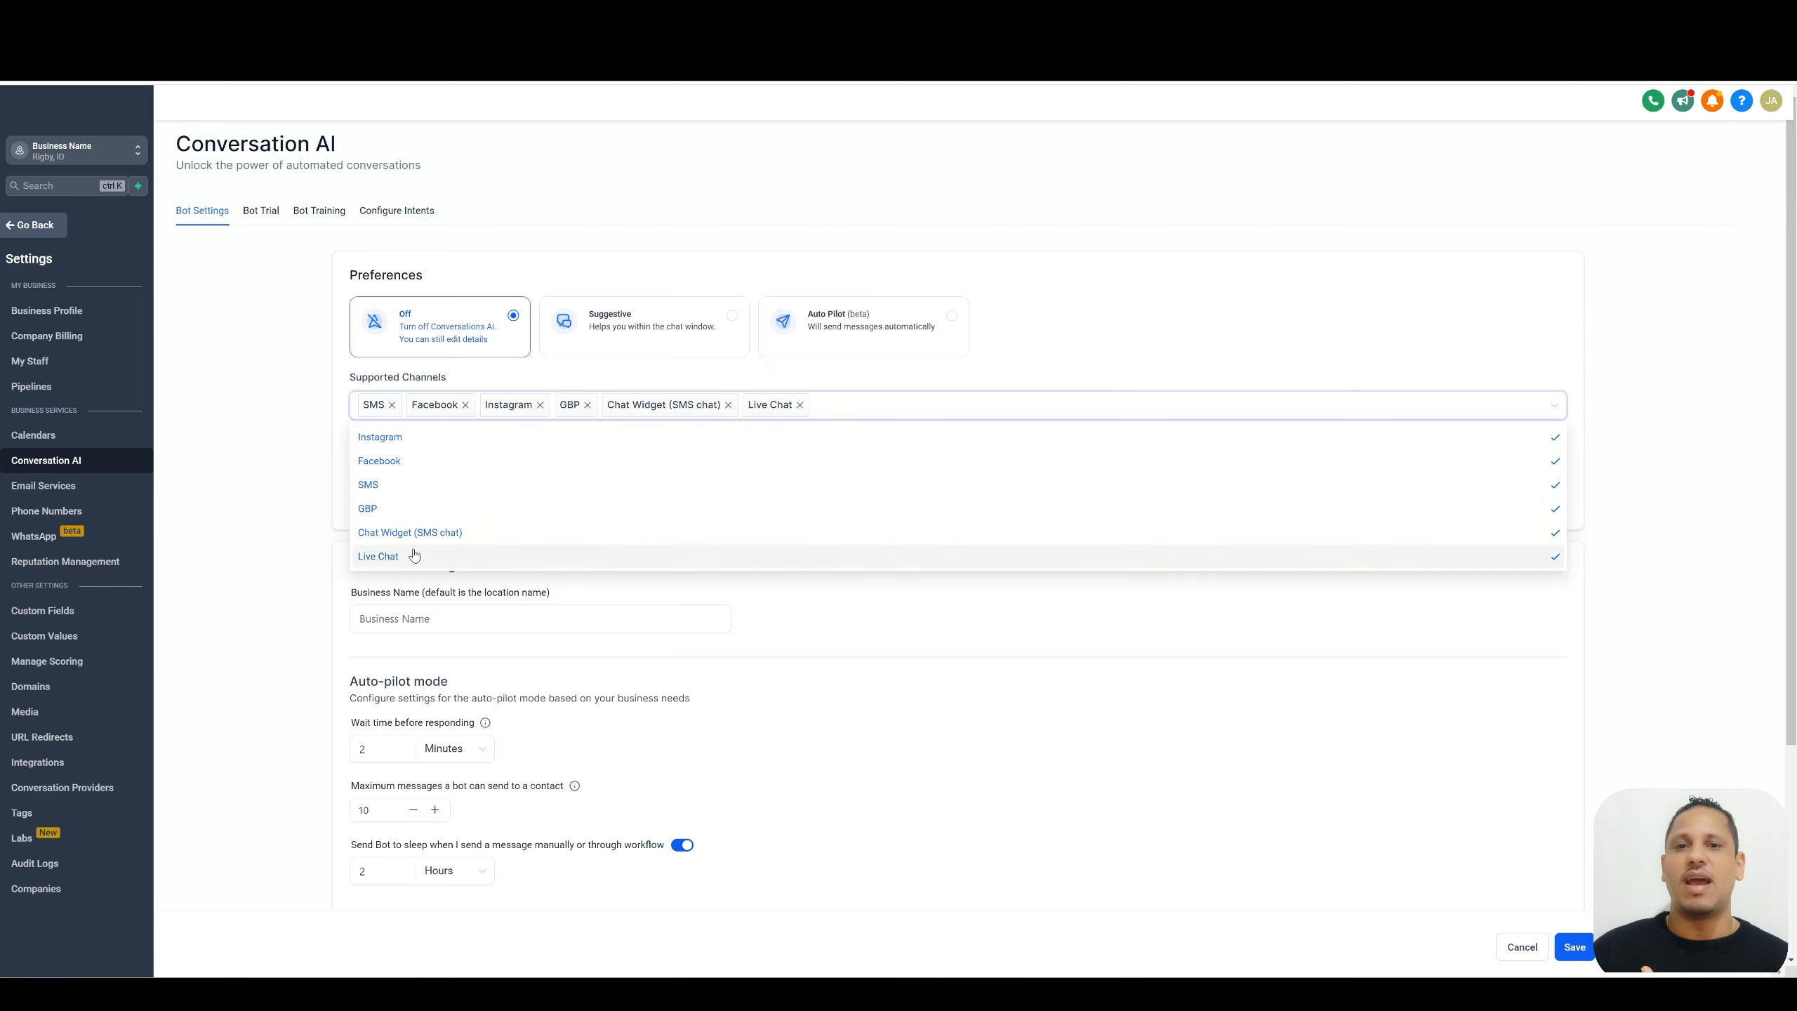
left_click(870, 383)
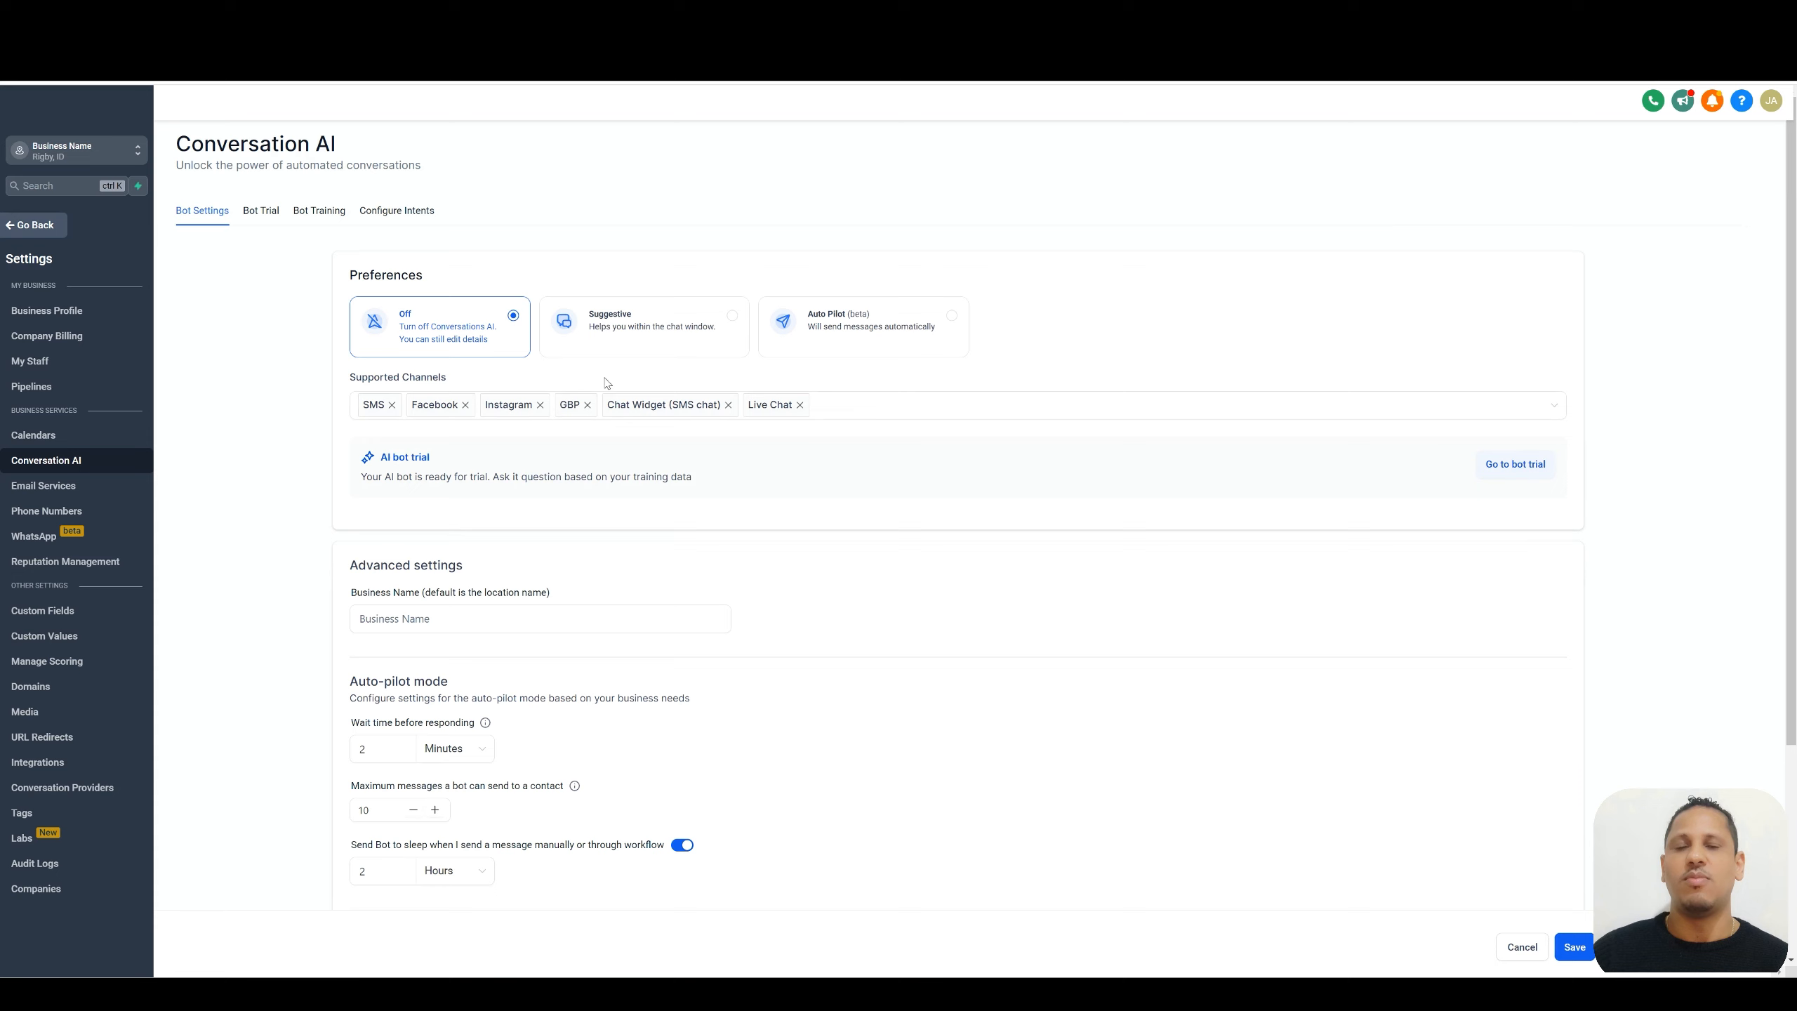
Remove Live Chat, Chat Widget (SMS chat), GBP, SMS and Facebook from the supported channels, keeping only Instagram.
left_click(800, 404)
left_click(728, 404)
left_click(587, 404)
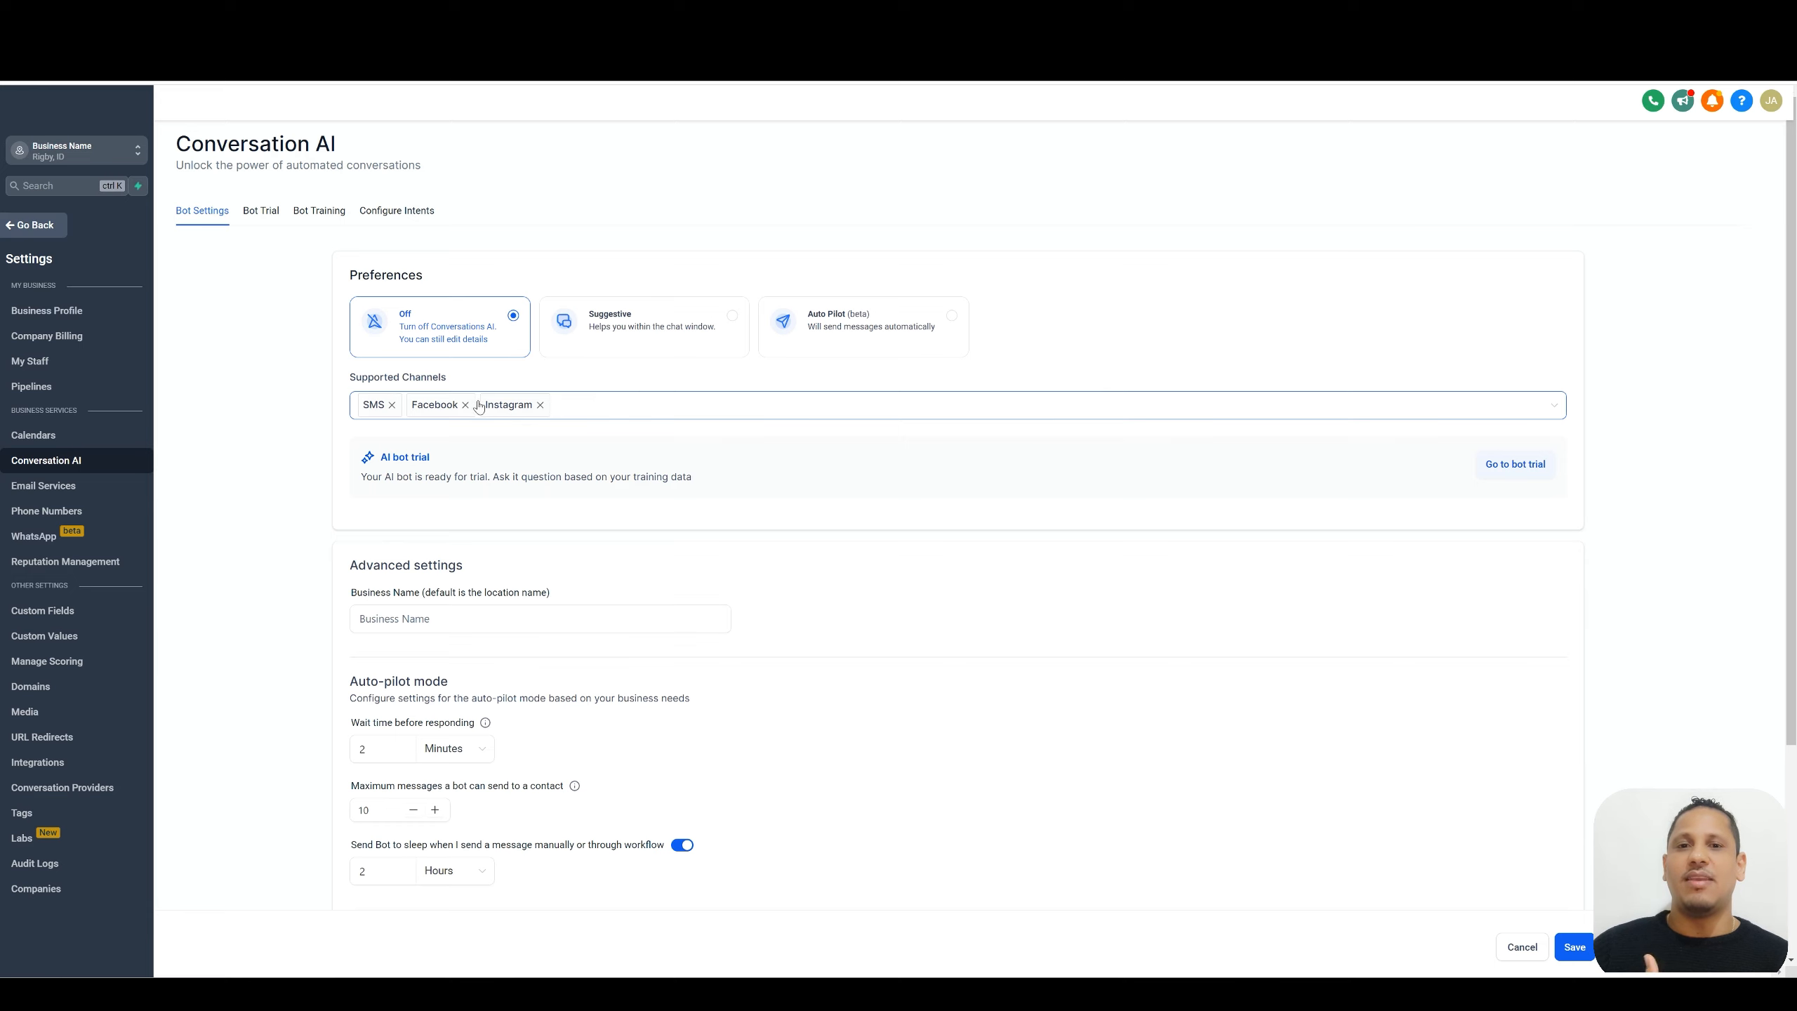
left_click(391, 405)
left_click(416, 404)
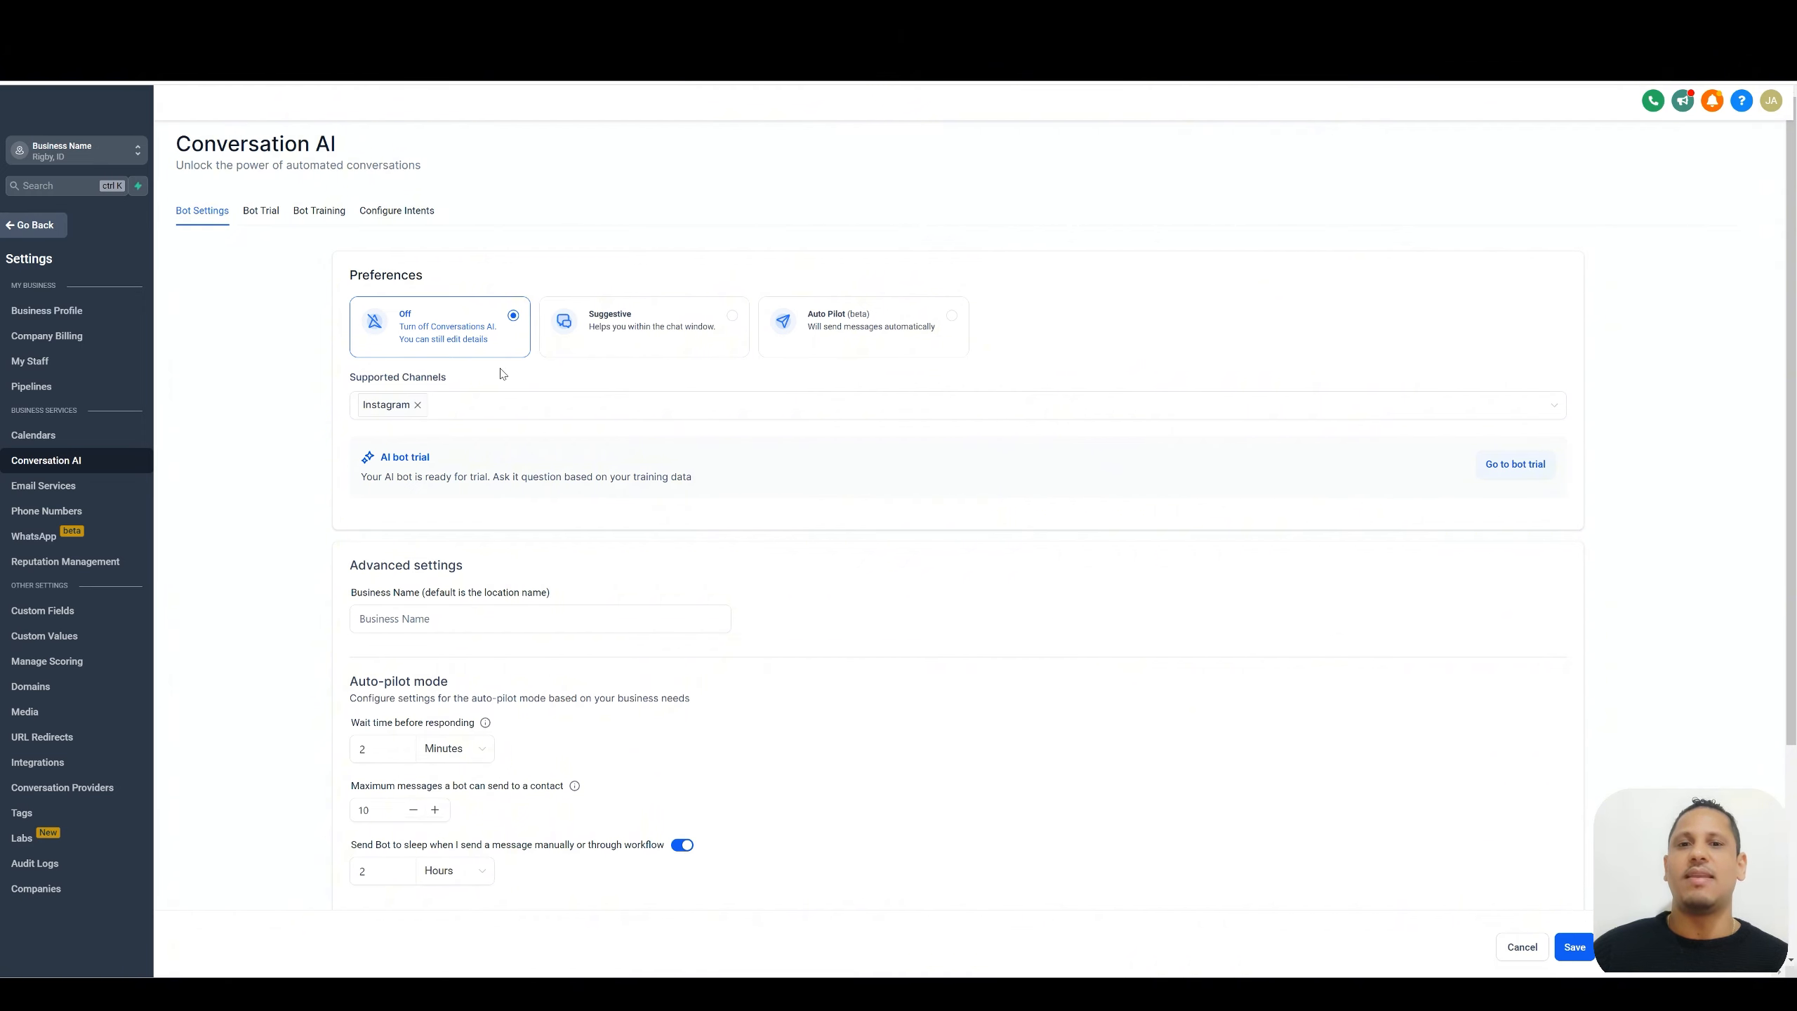
left_click(487, 407)
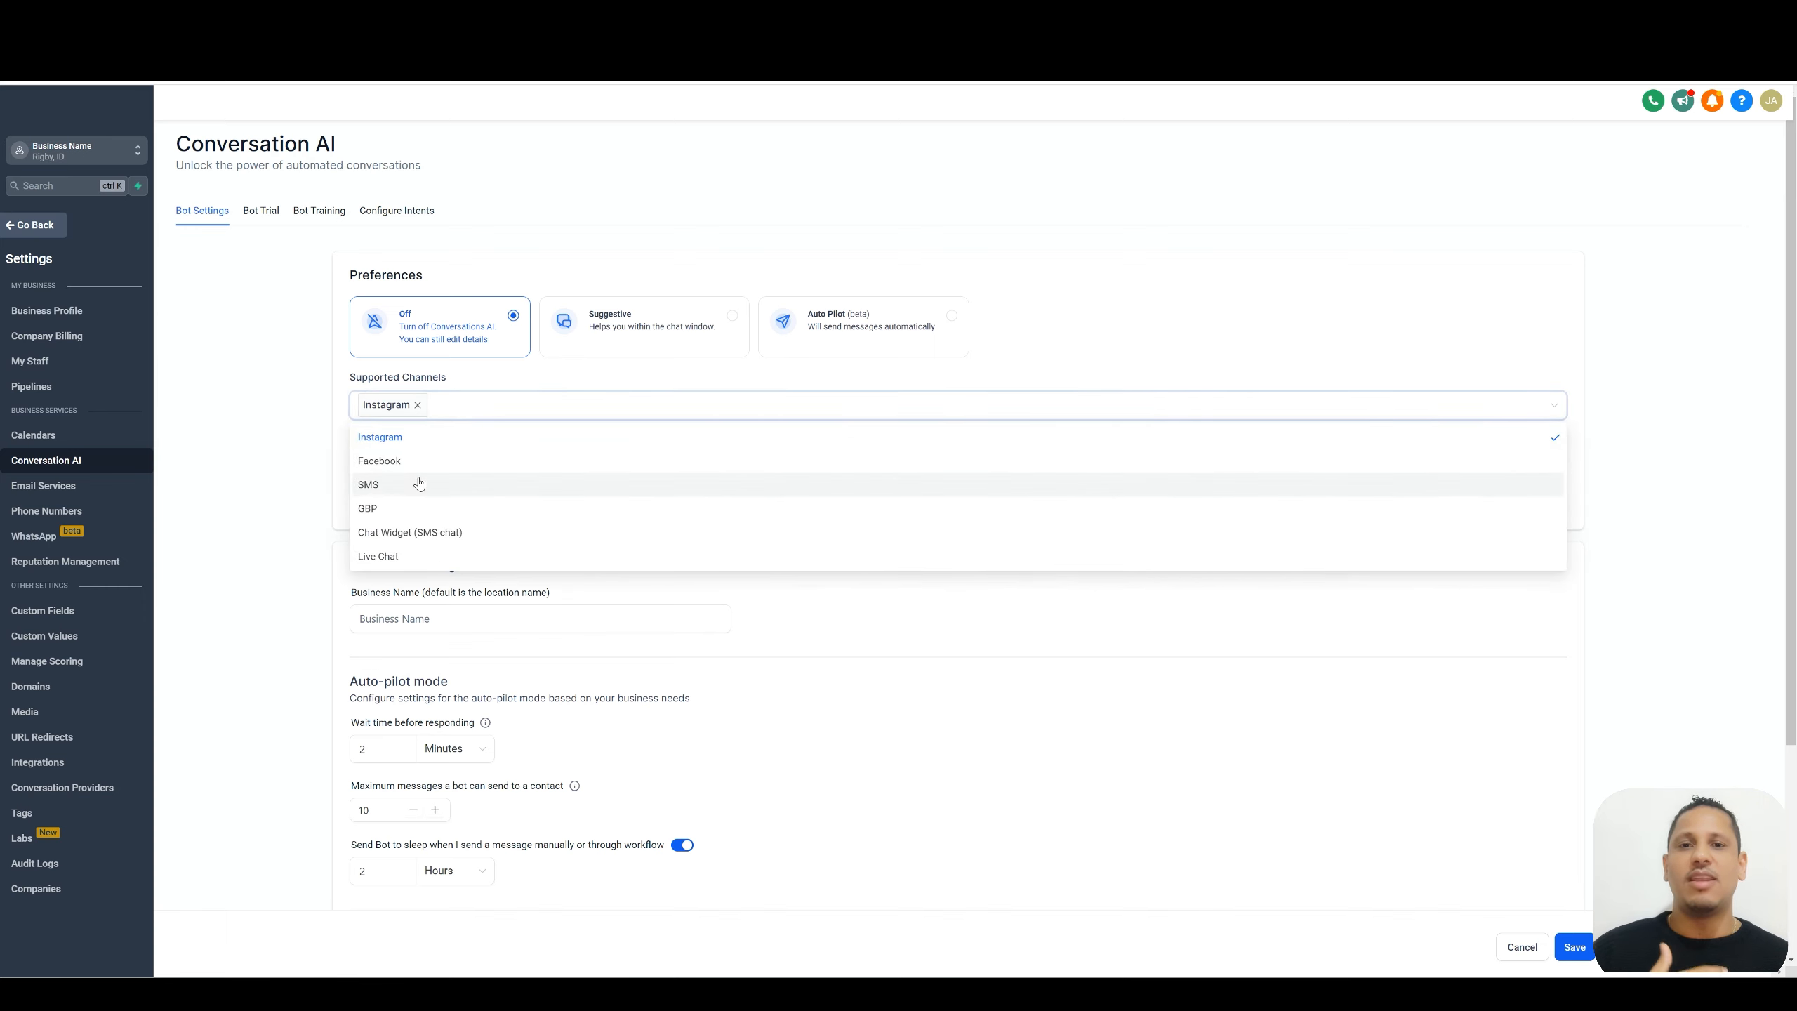
left_click(499, 397)
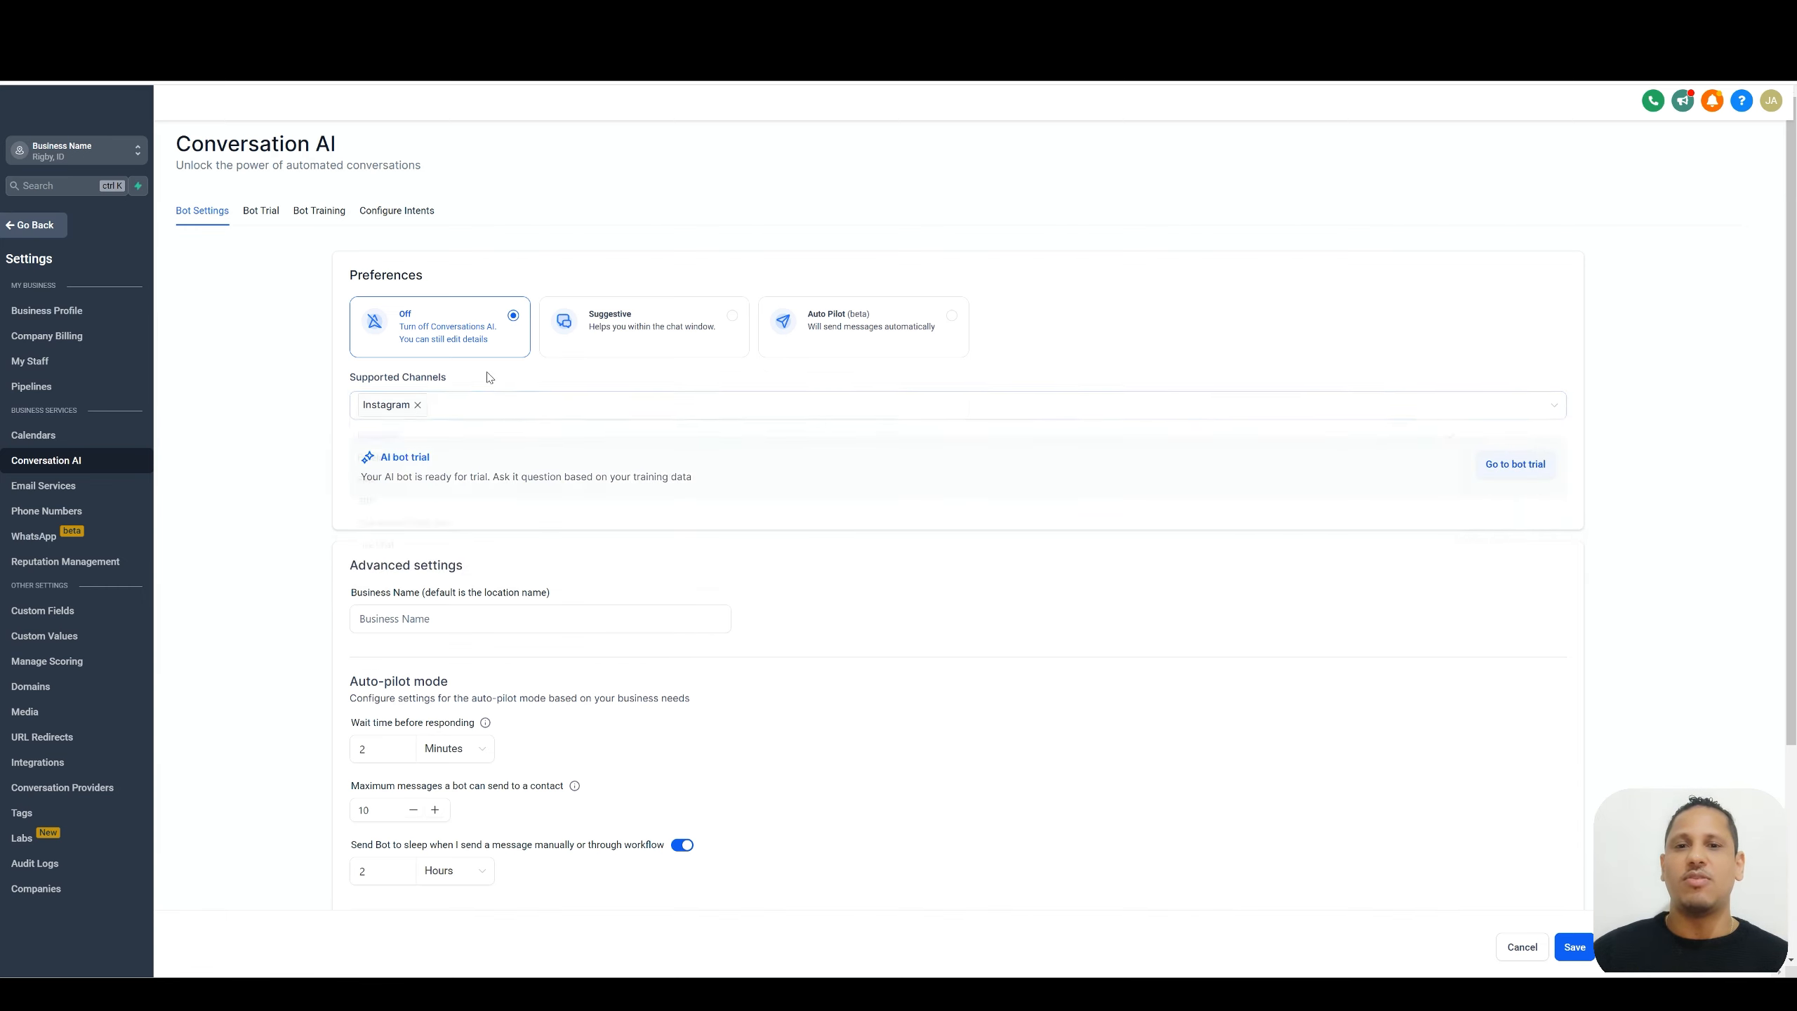
Enter "Business 101" as the business name in the advanced settings.
scroll(537, 404, "down", 2)
scroll(550, 410, "down", 1)
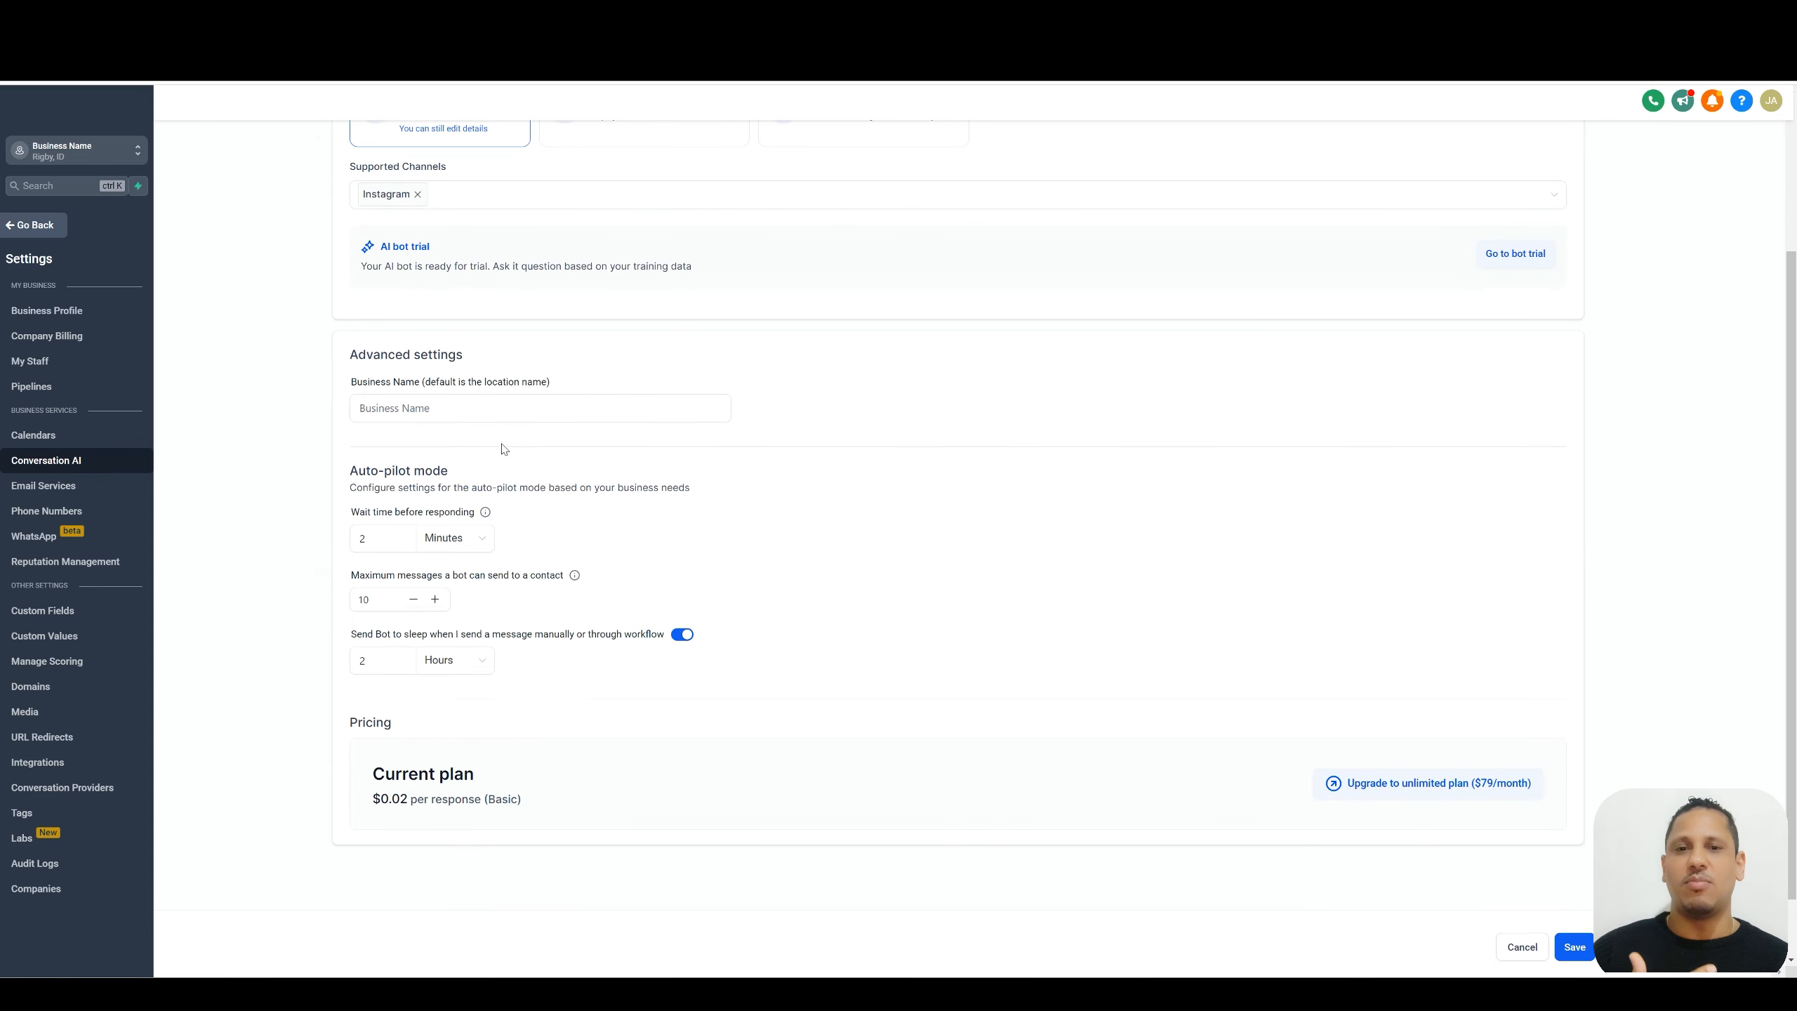
left_click(445, 410)
type("B")
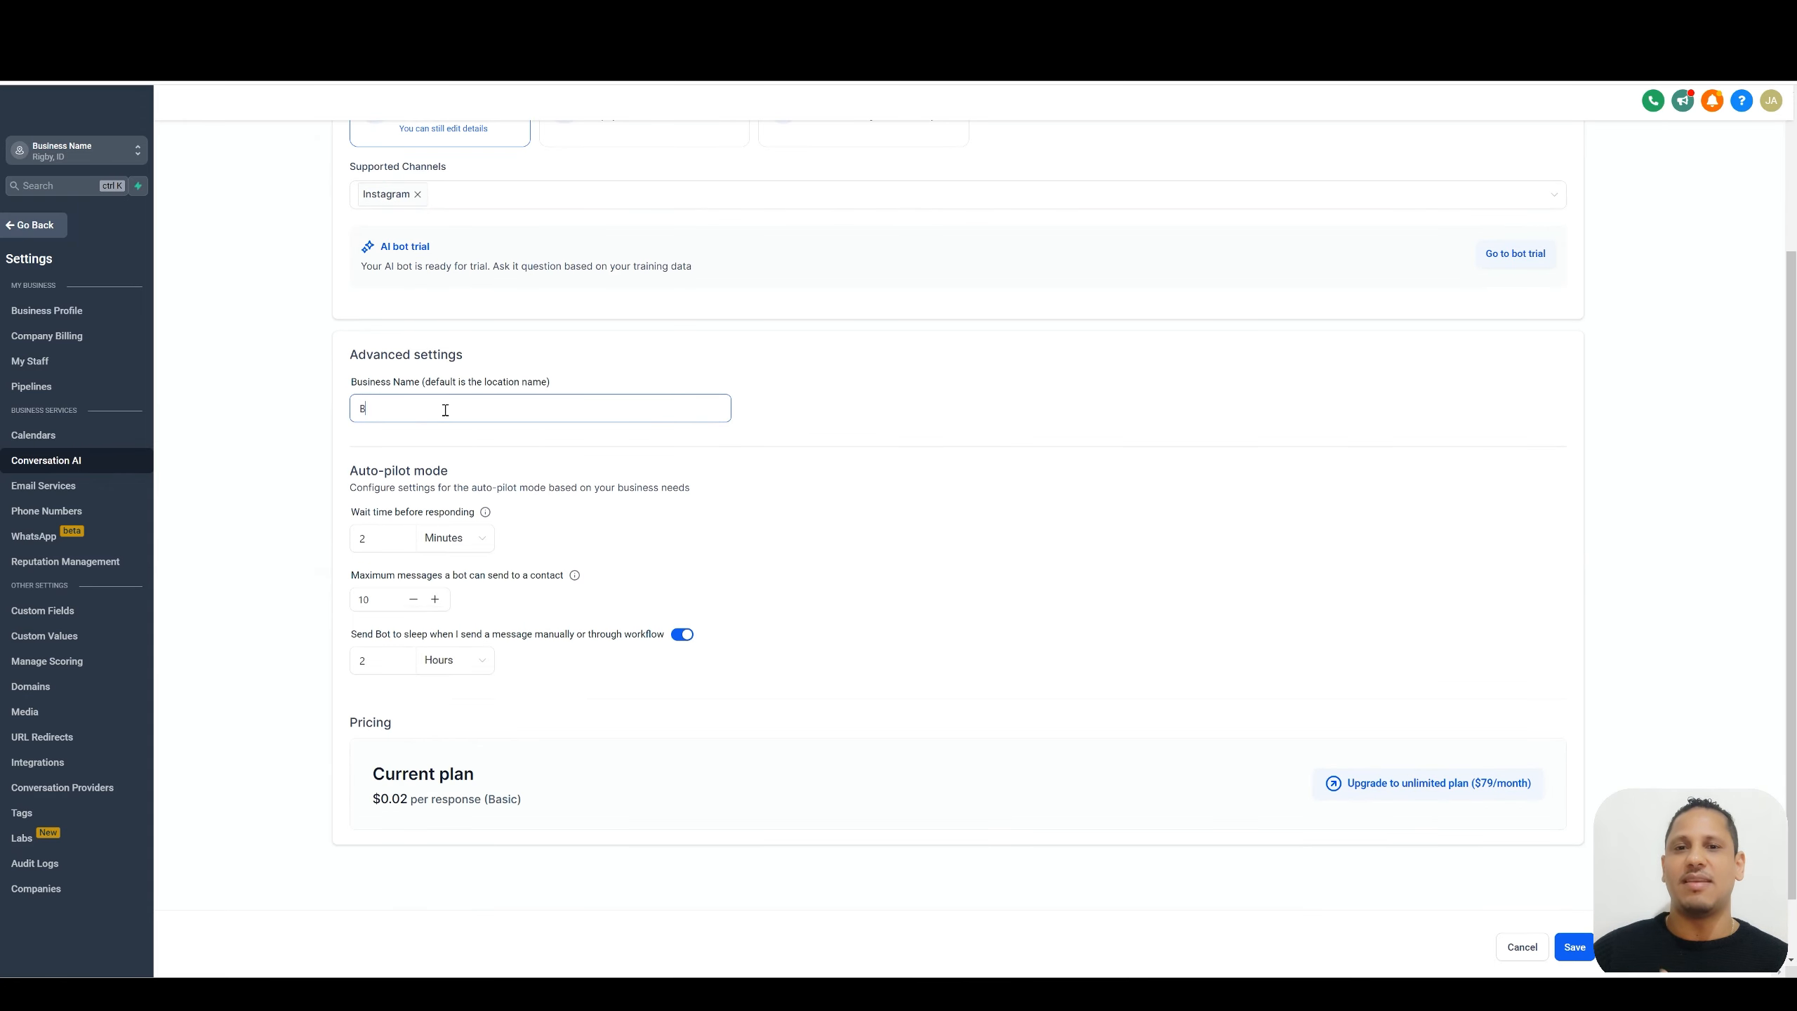
type("usiness 101")
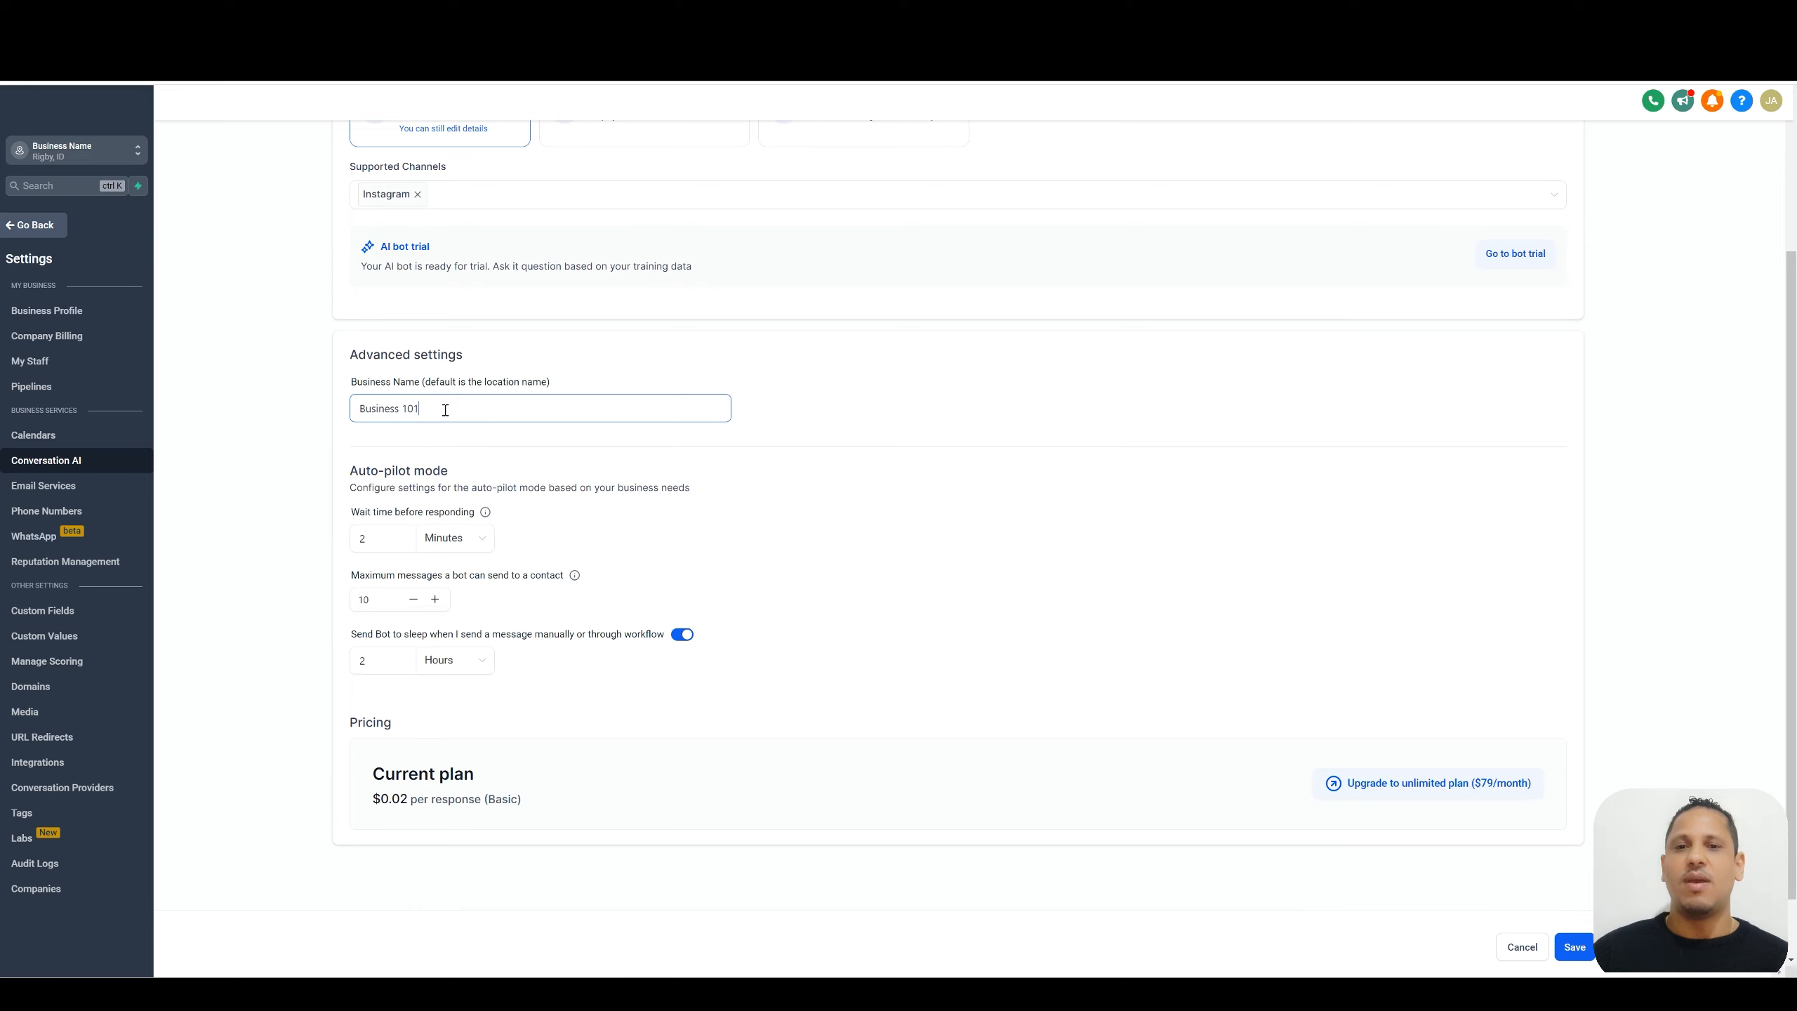
left_click(509, 362)
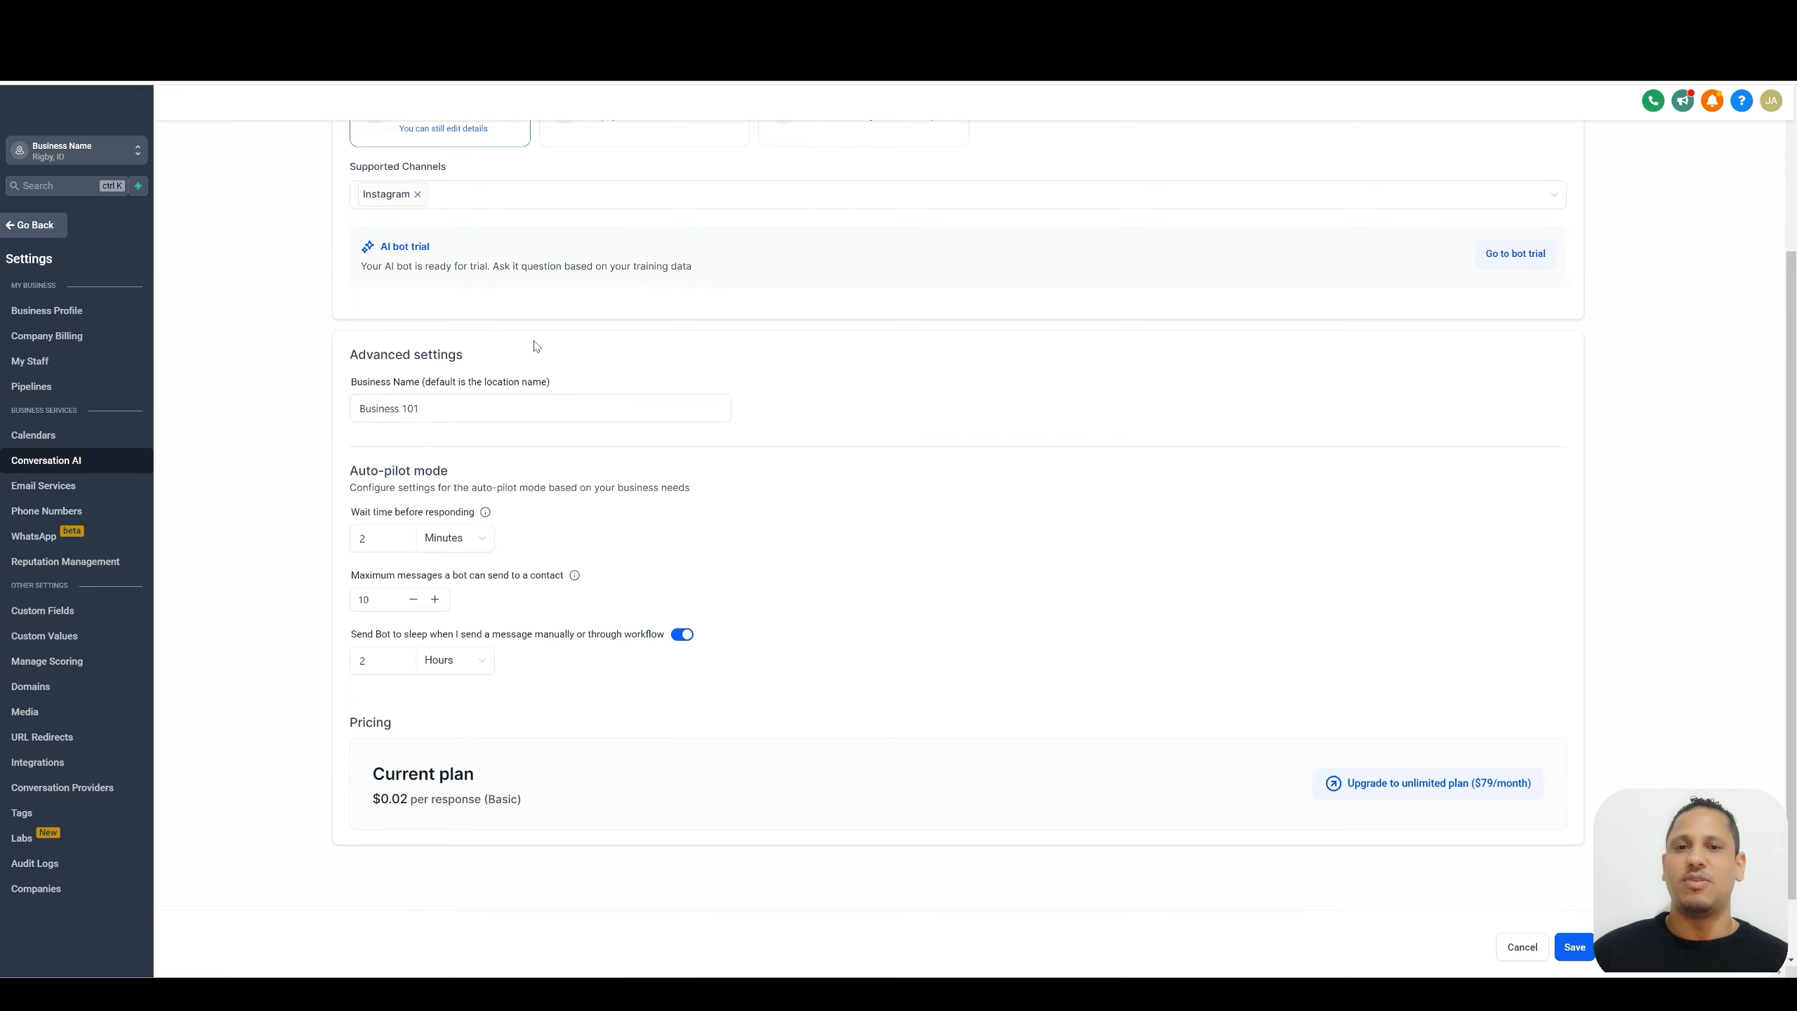
Set the auto-pilot wait time before responding to 10 seconds.
scroll(537, 339, "down", 1)
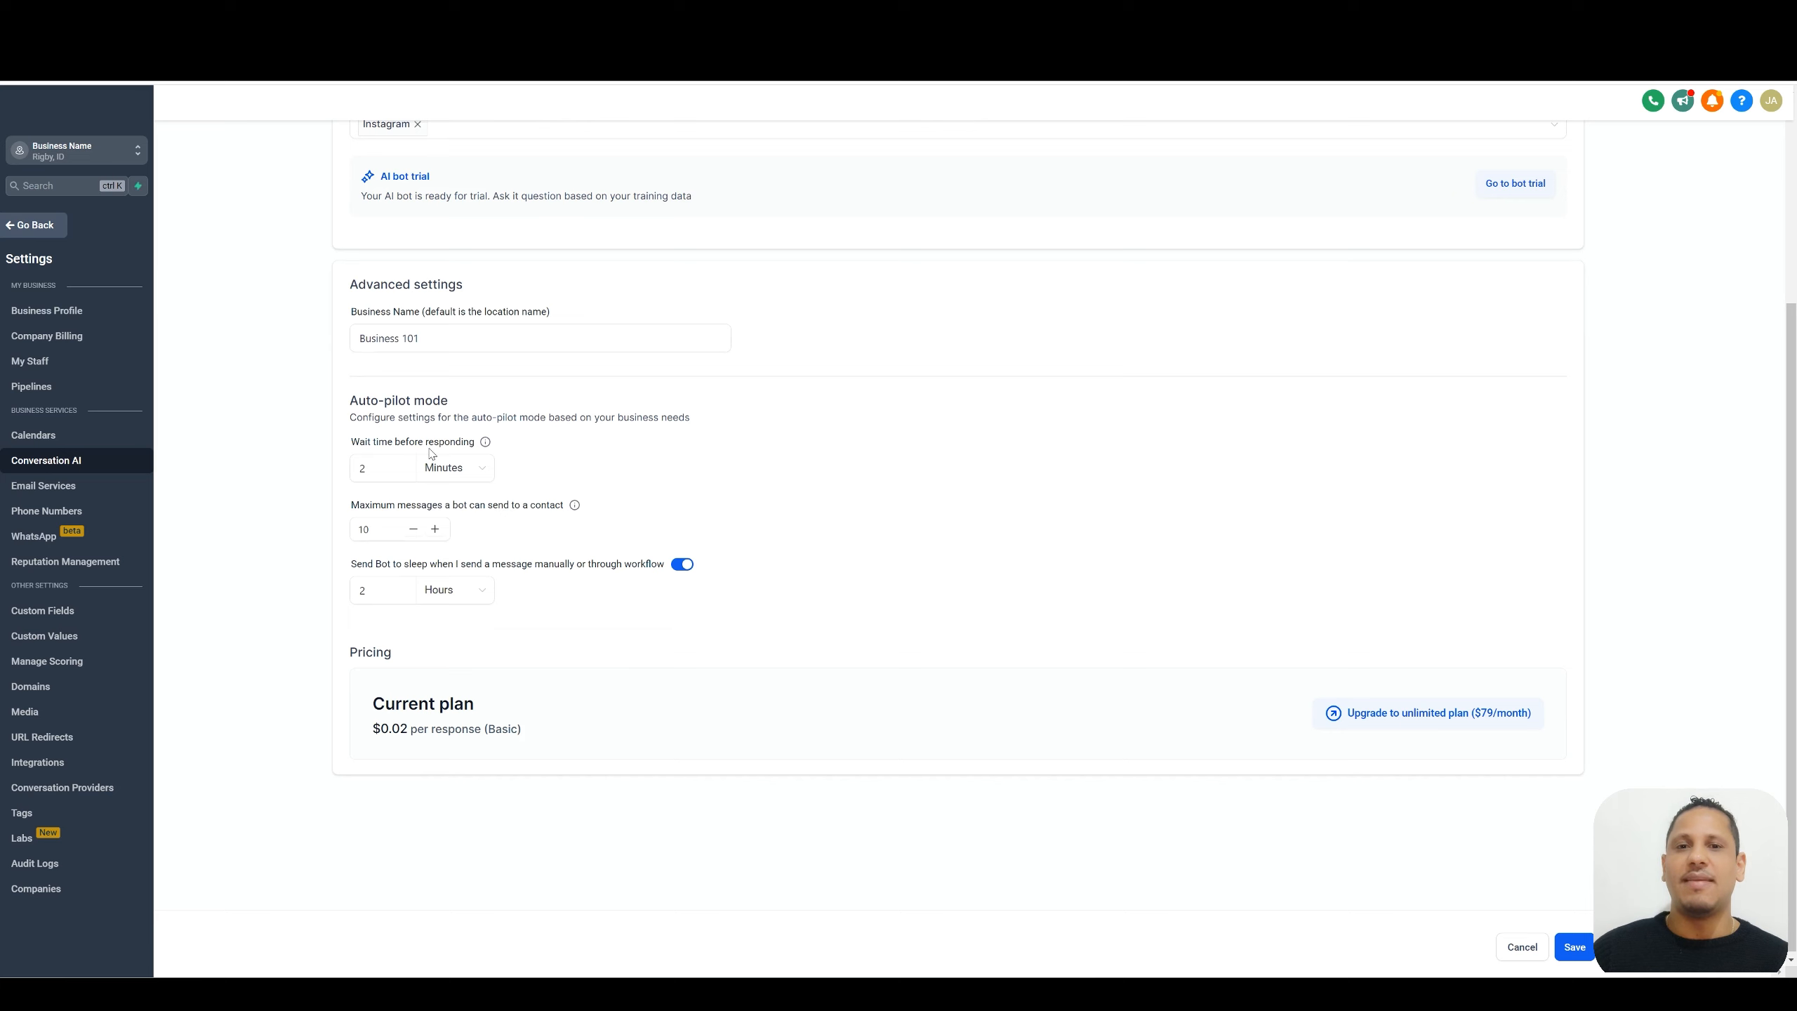
scroll(428, 457, "up", 1)
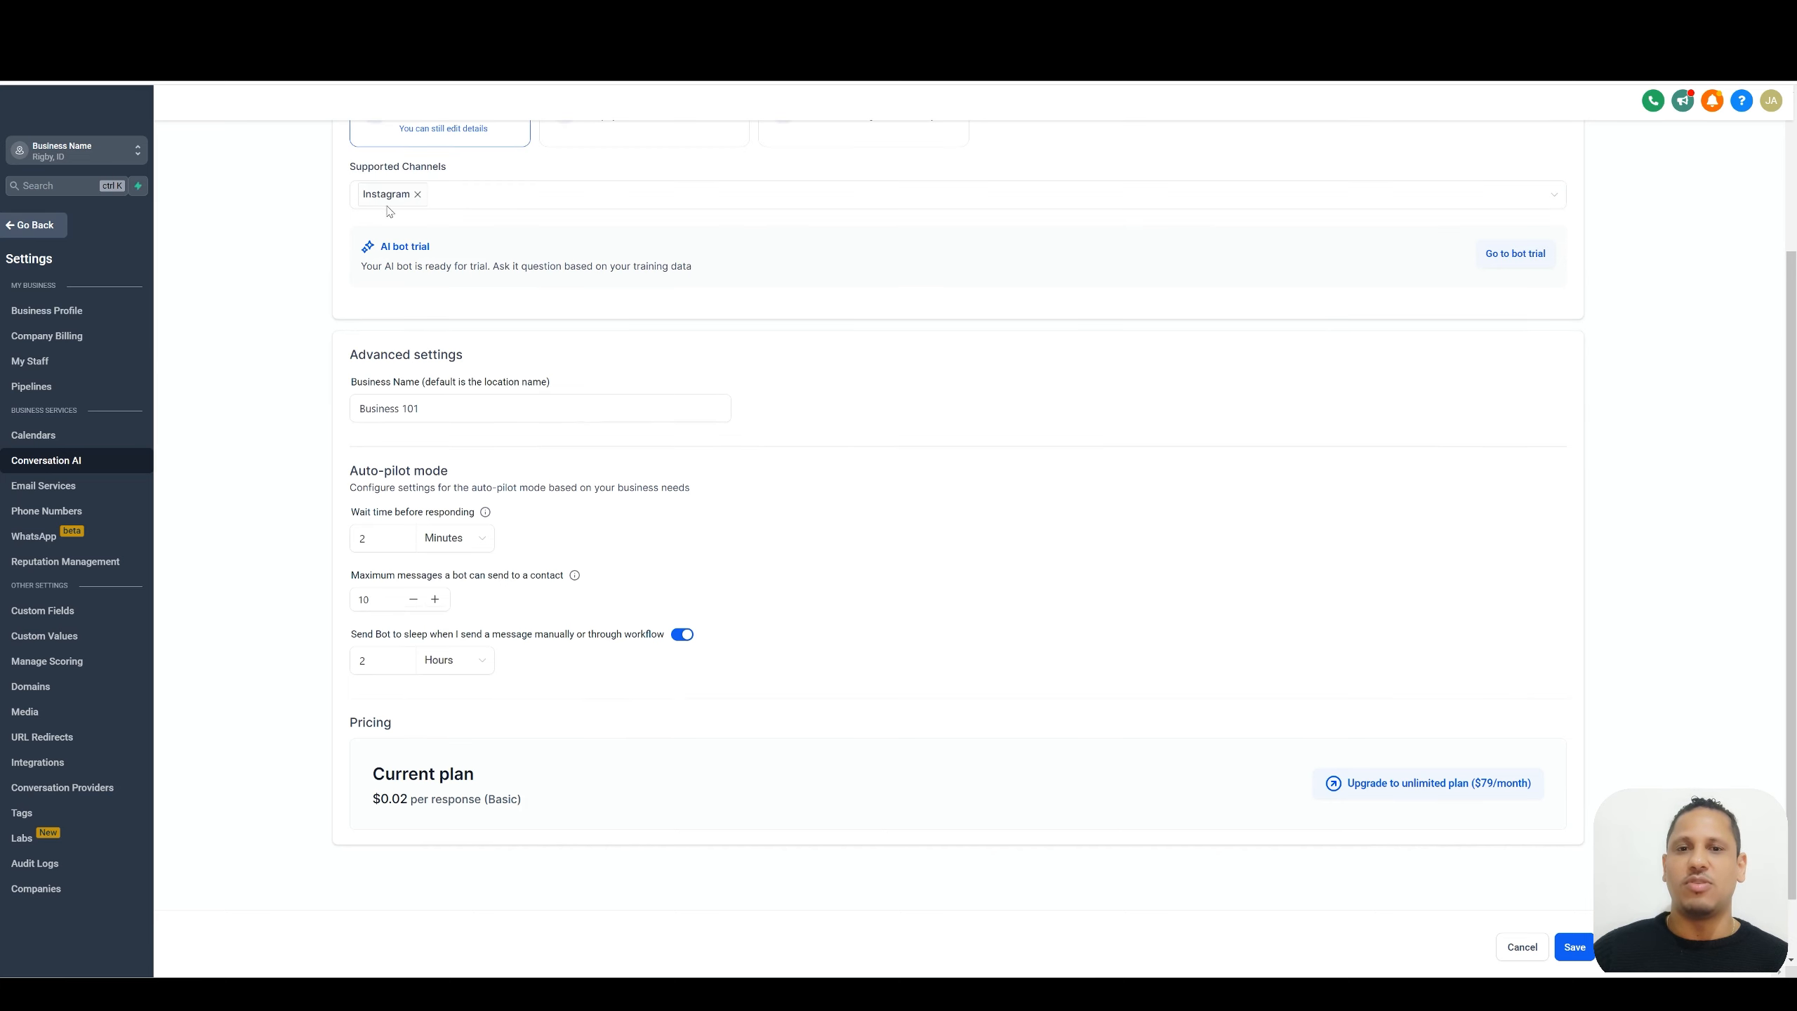
scroll(403, 460, "down", 1)
left_click(464, 473)
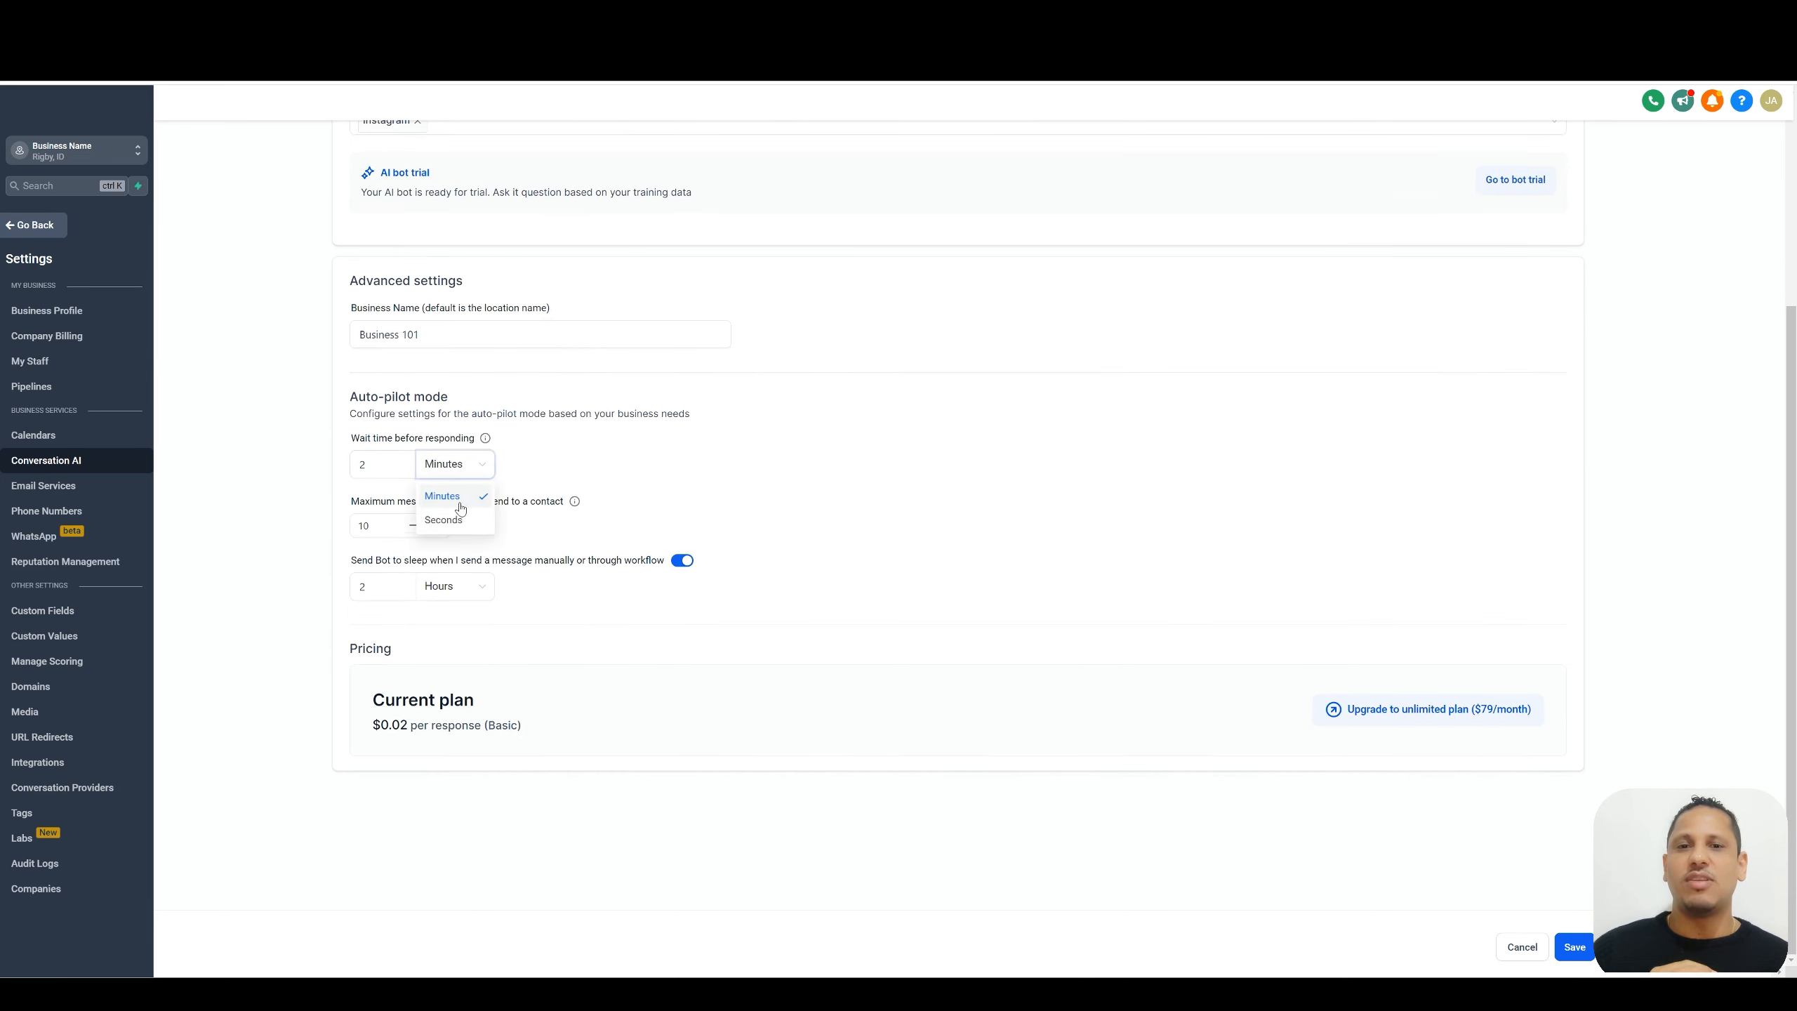
left_click(444, 517)
left_click(391, 460)
key("BackSpace")
type("10")
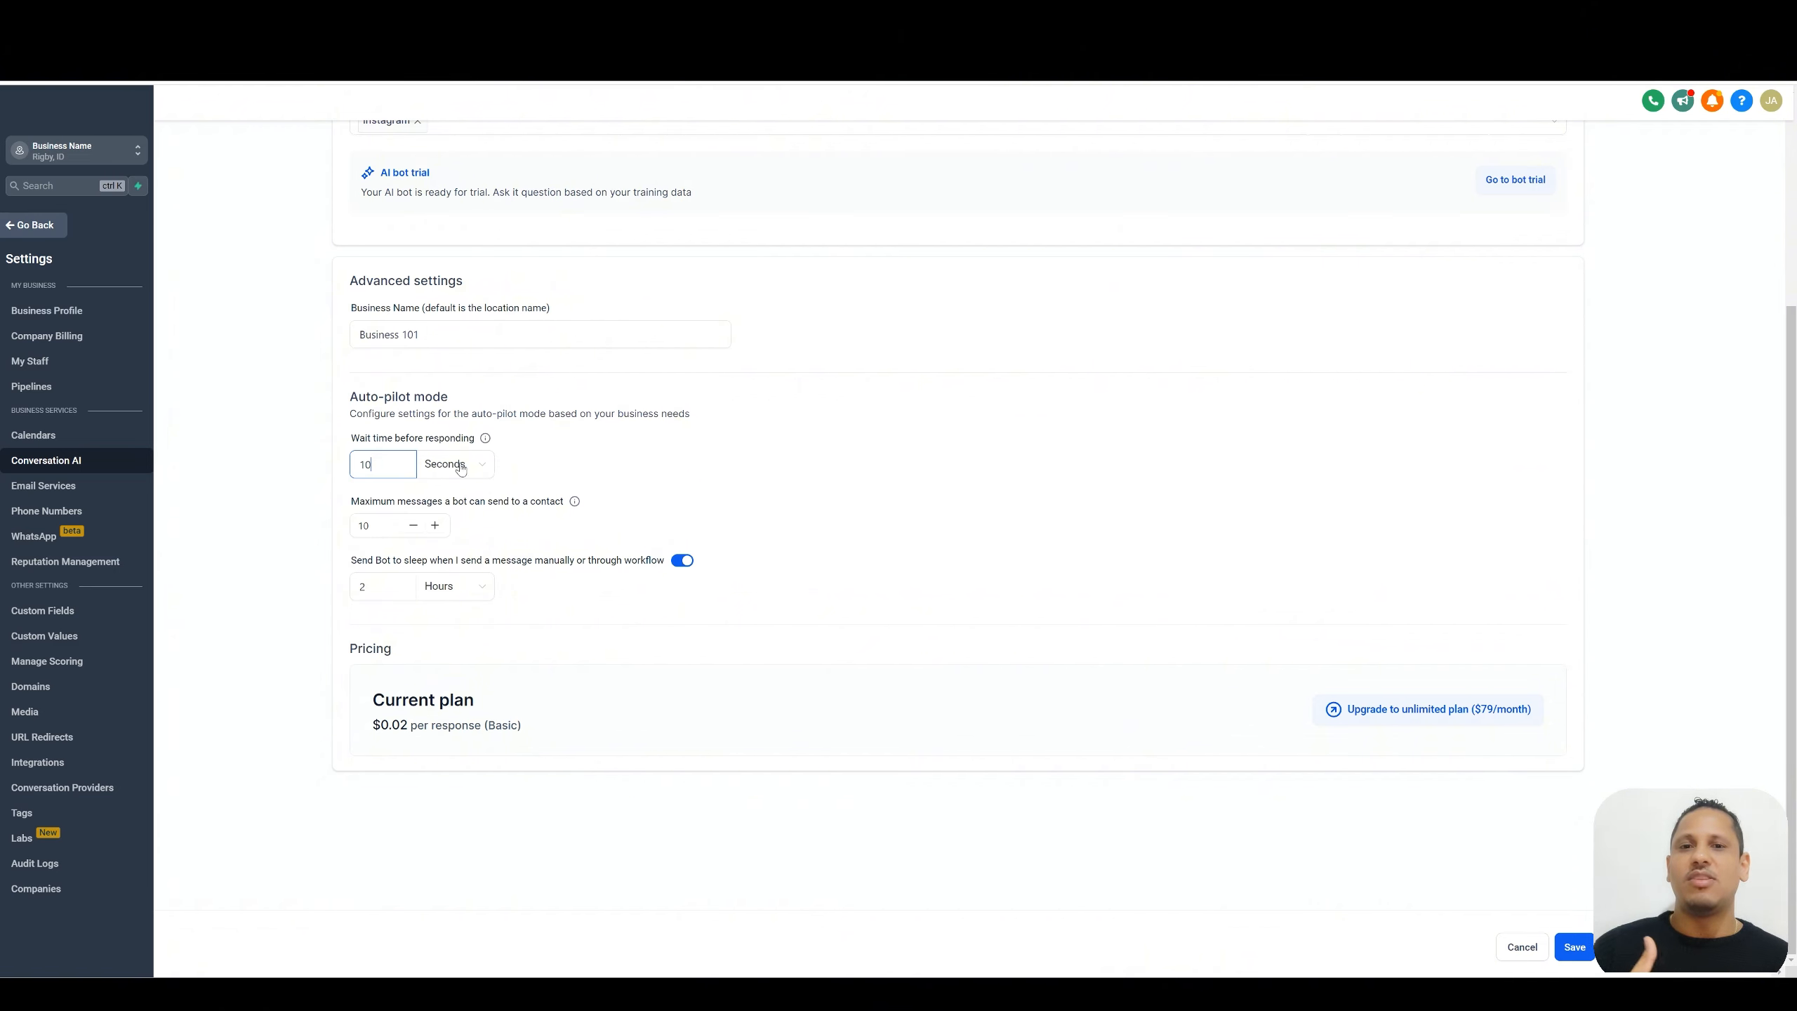
left_click(549, 485)
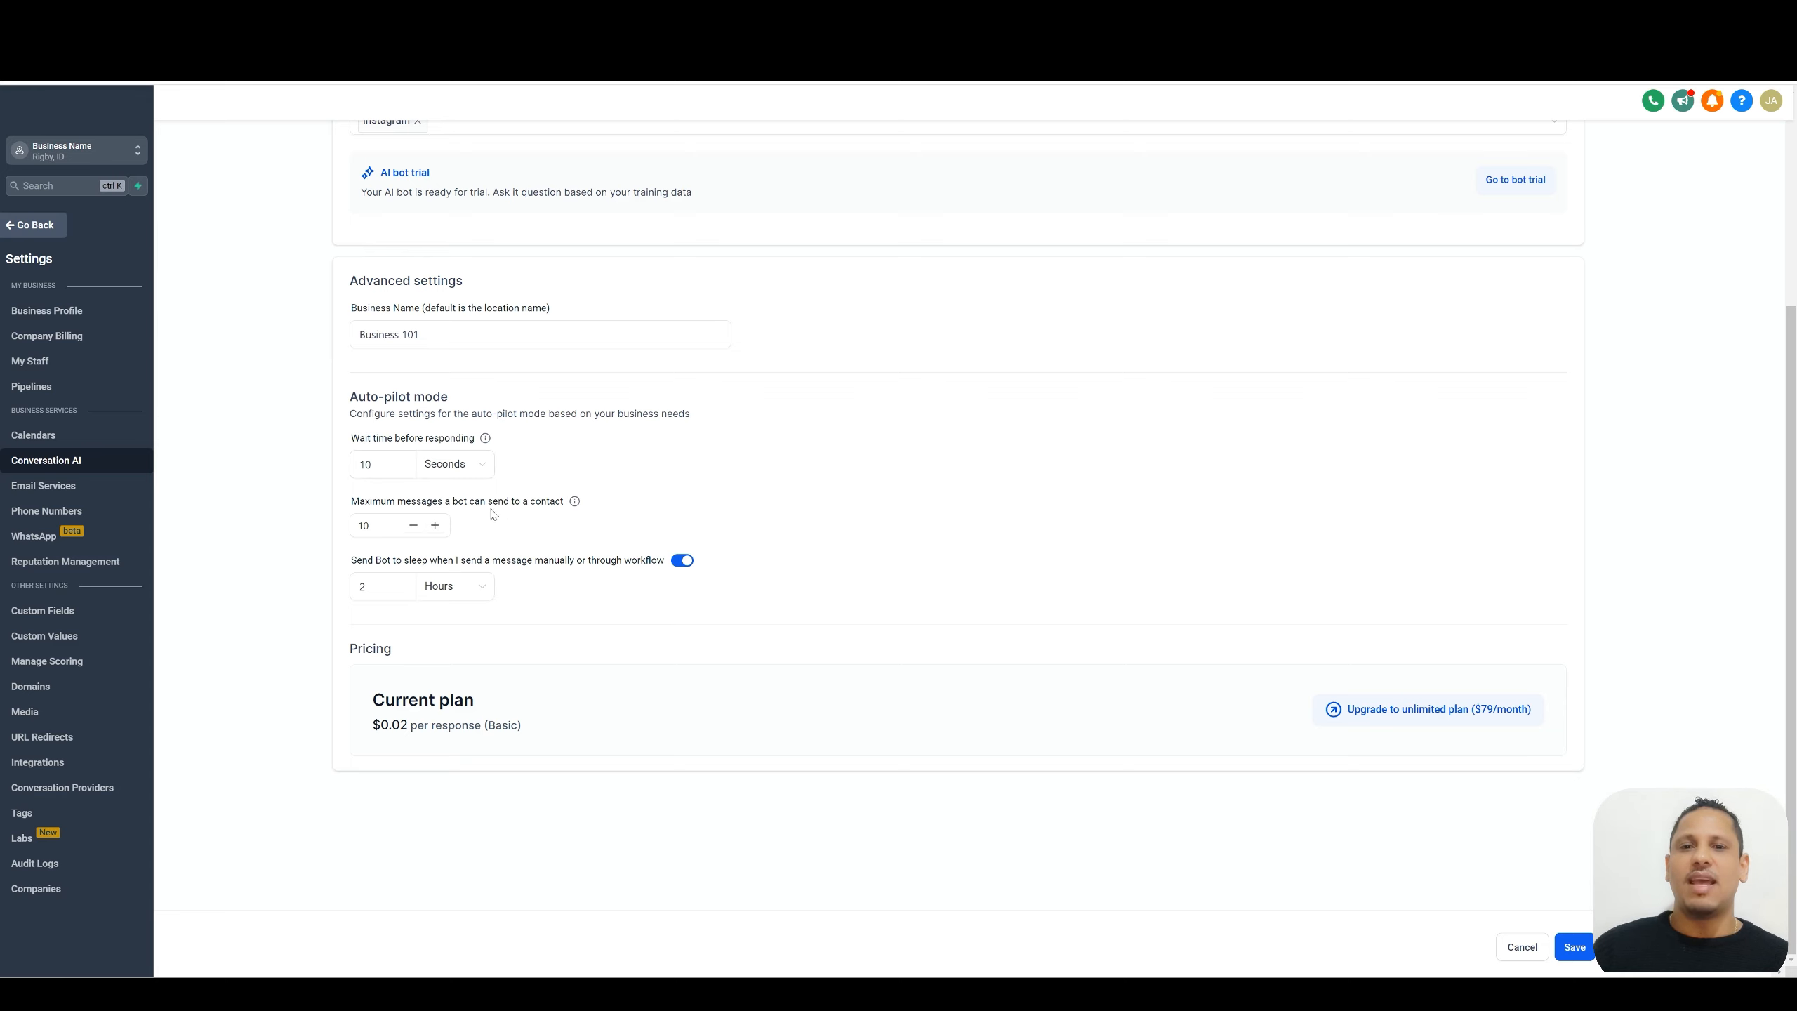
Set the maximum number of messages the bot can send to a contact to 25.
double_click(398, 524)
type("25")
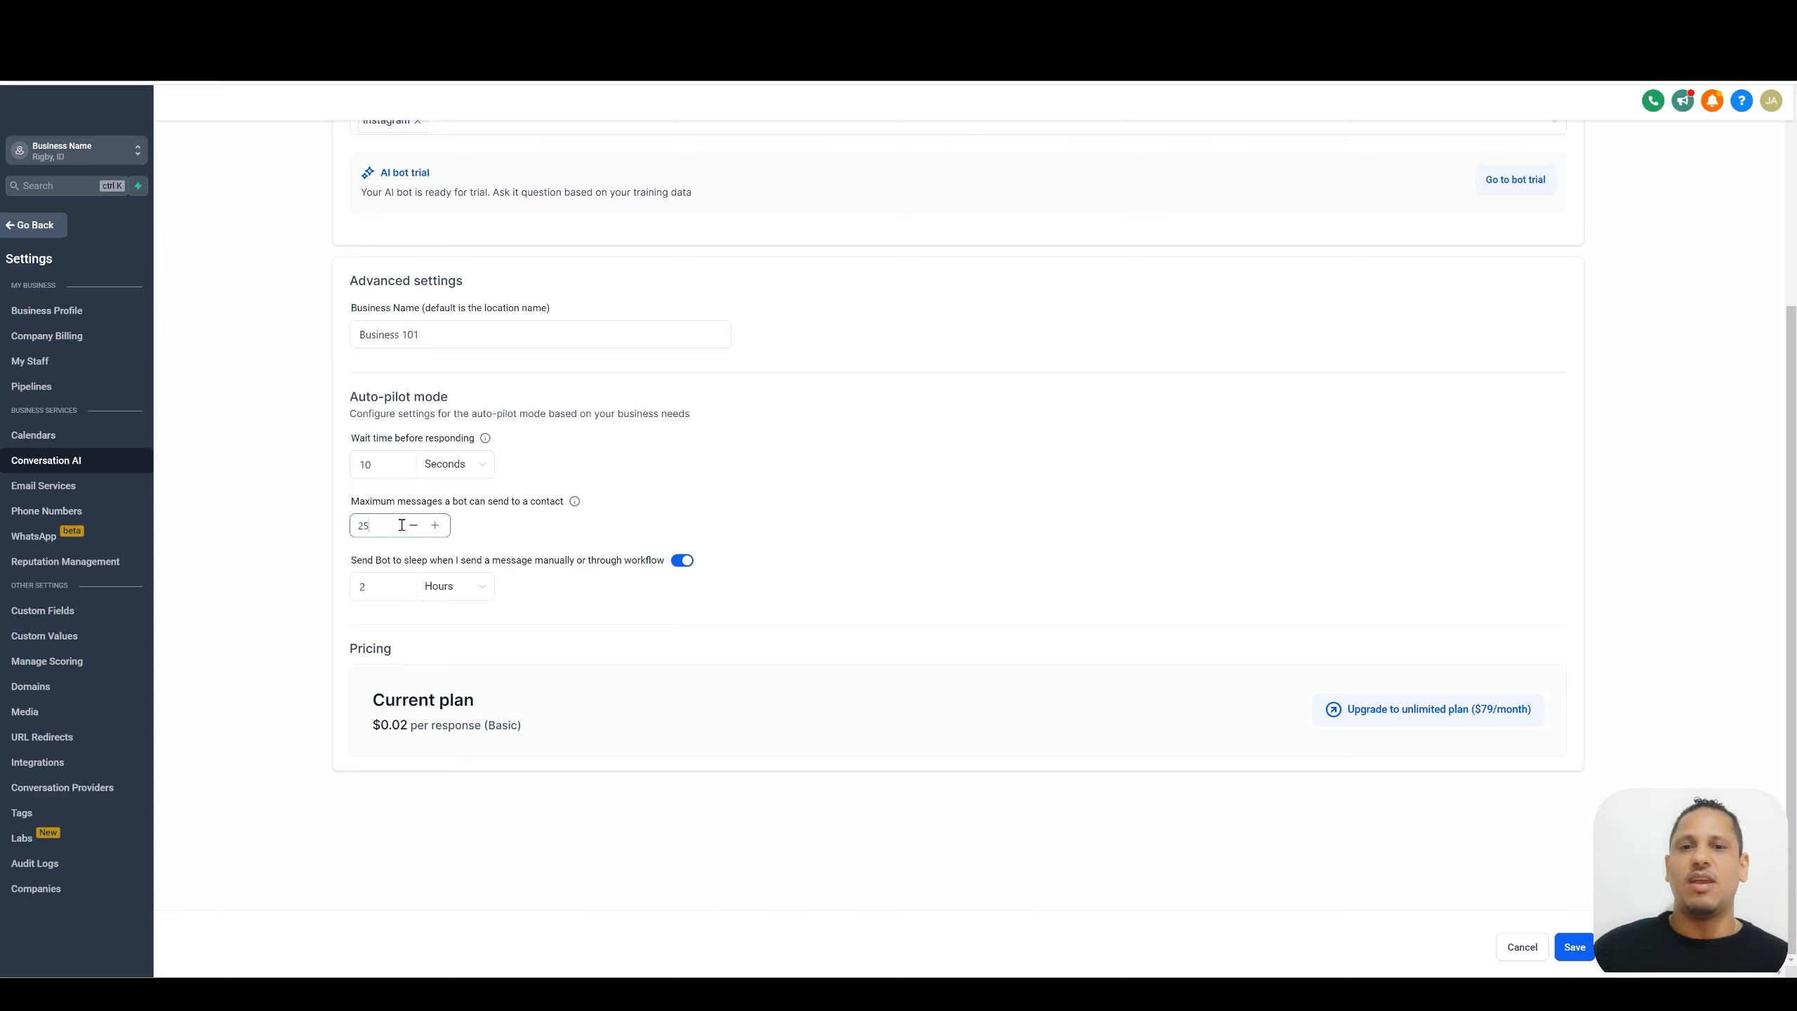
left_click(512, 525)
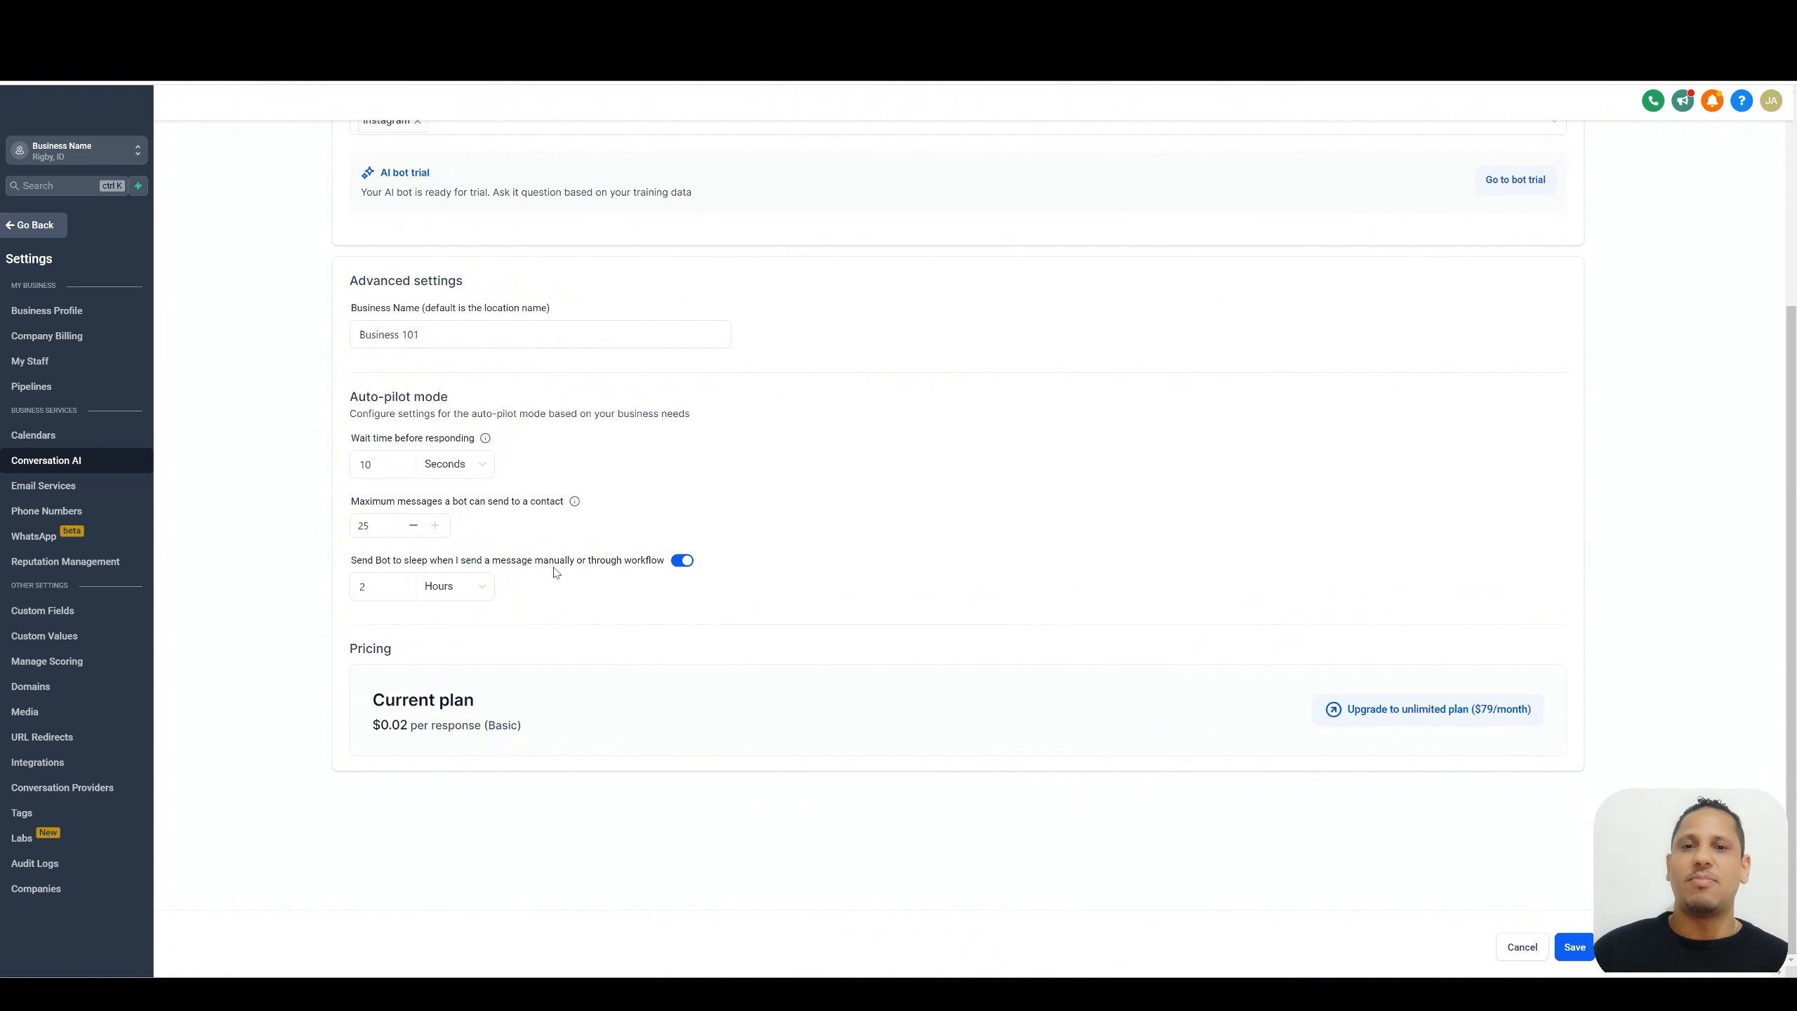
Set the bot's sleep time after a manual or workflow message to 5 hours.
left_click(389, 586)
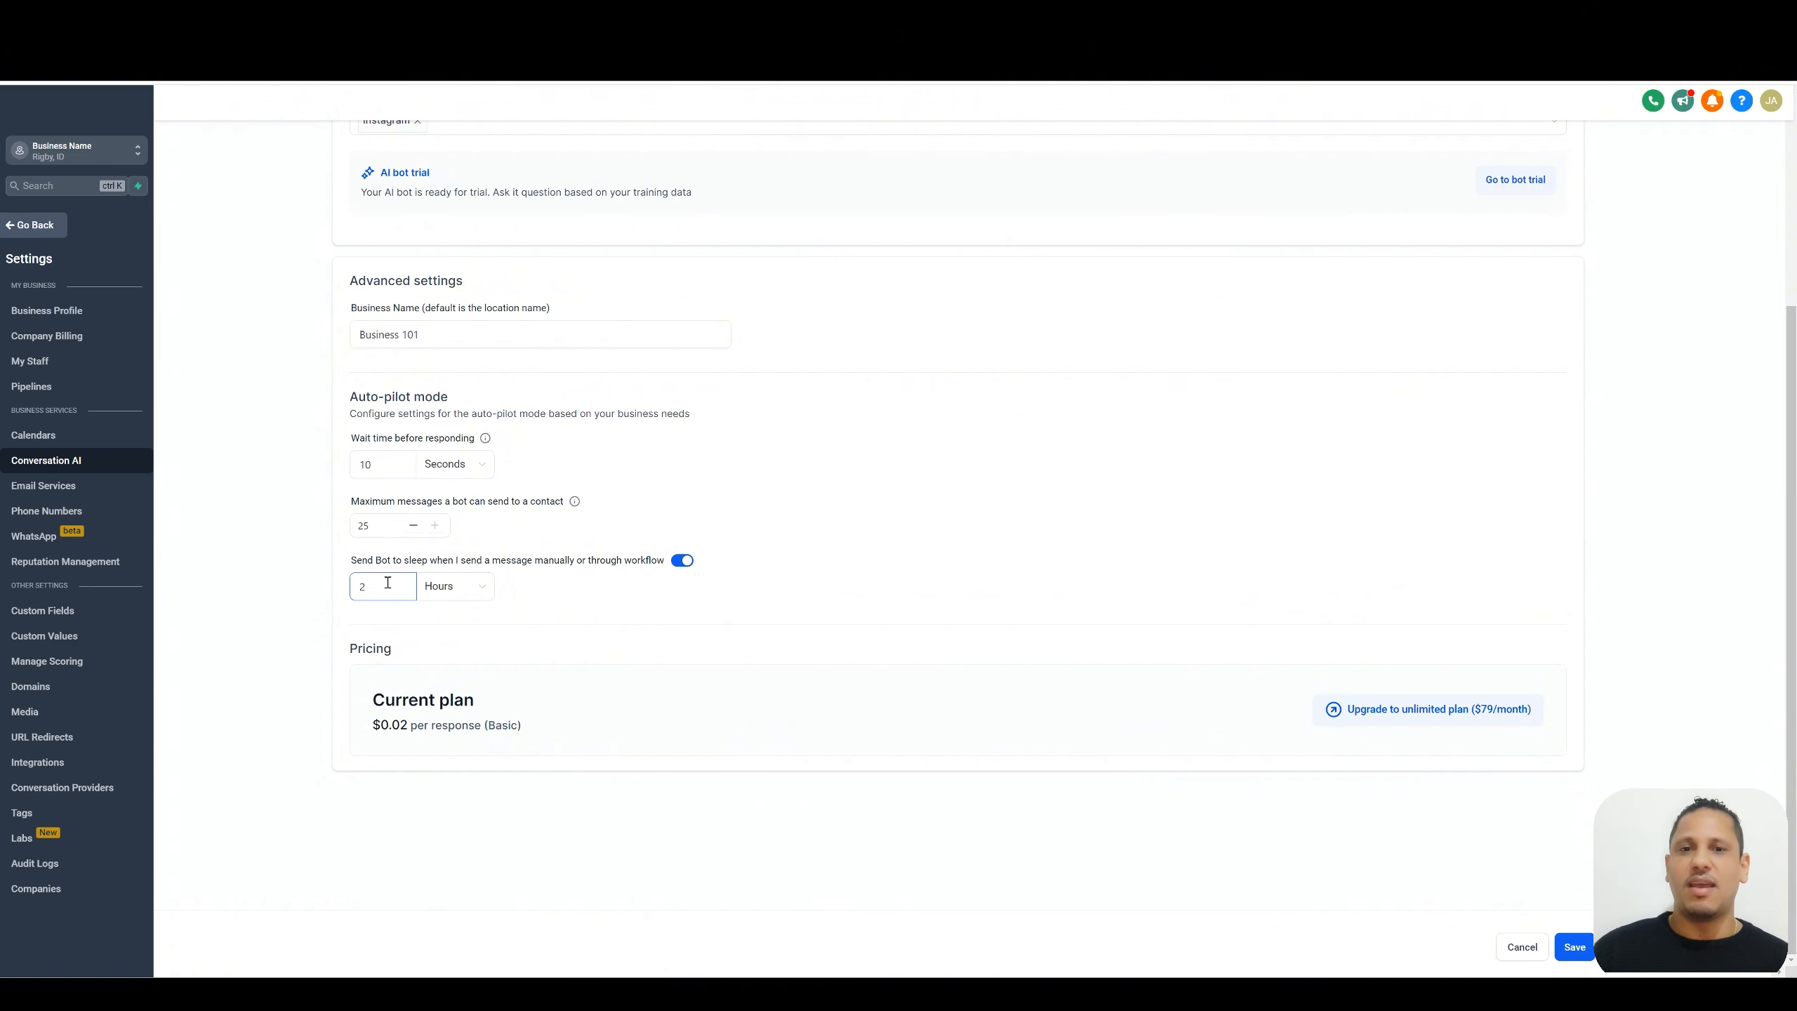
key("BackSpace")
type("5")
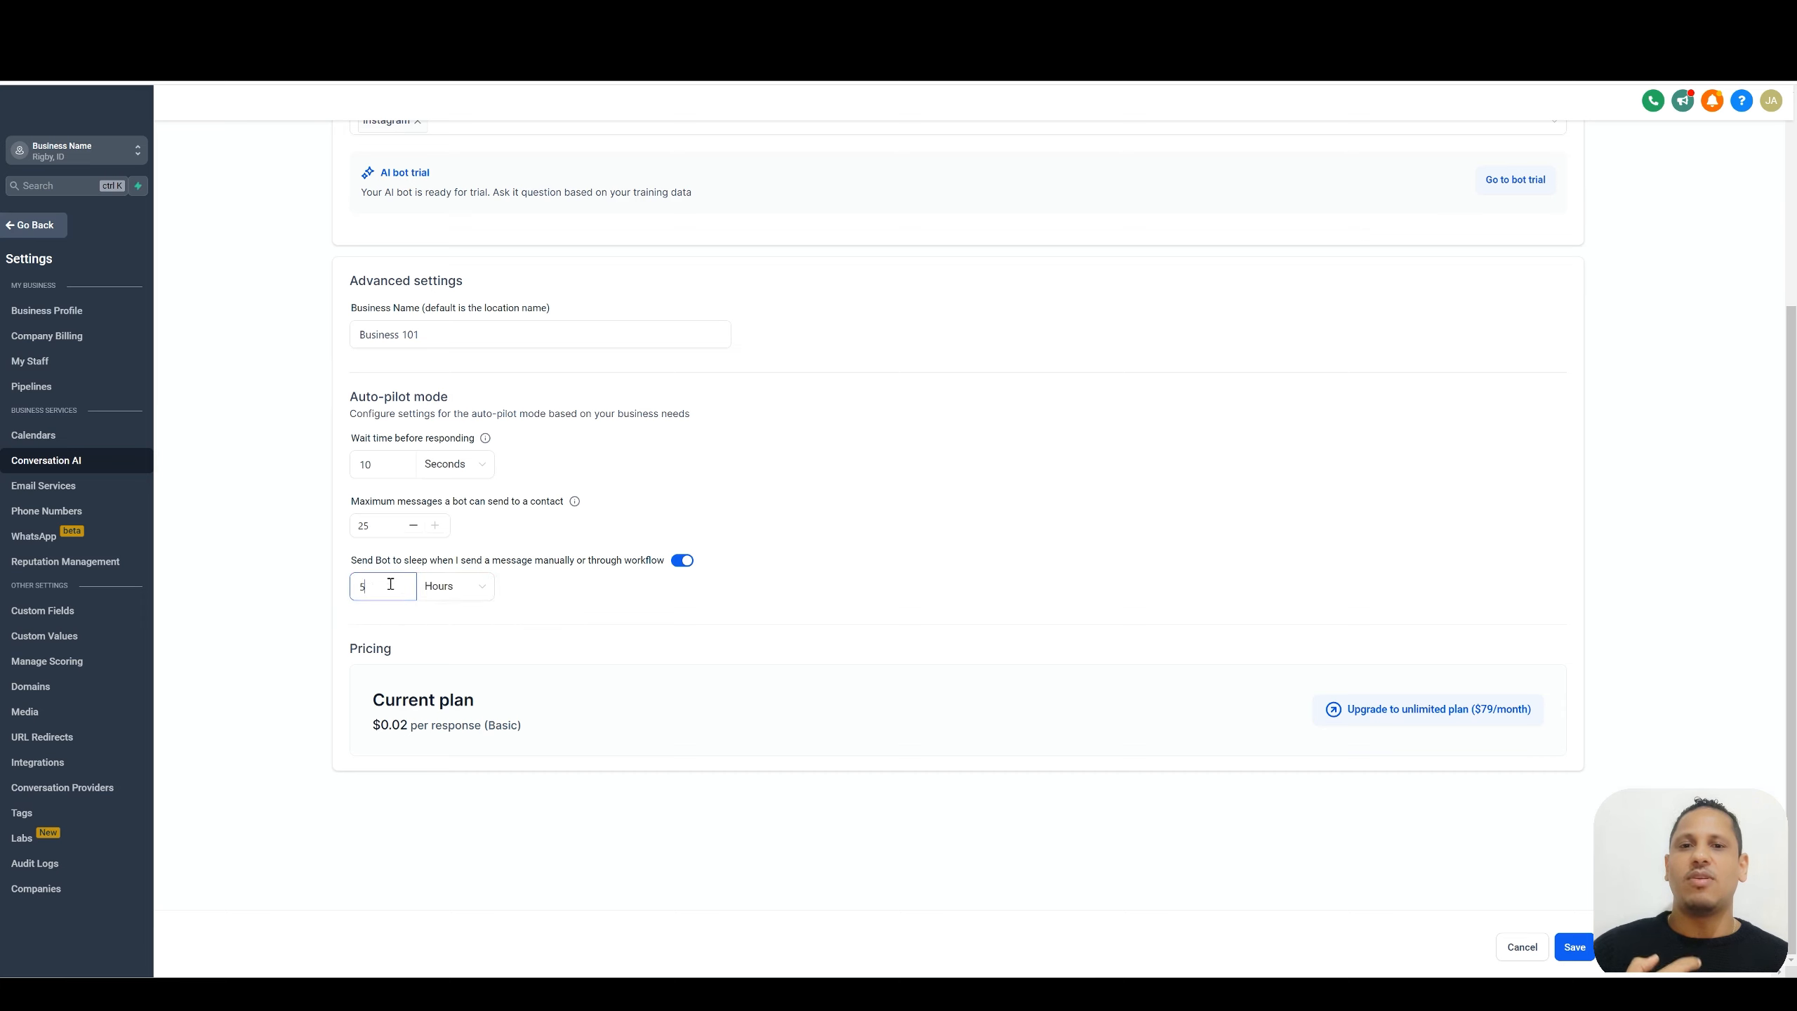
left_click(534, 583)
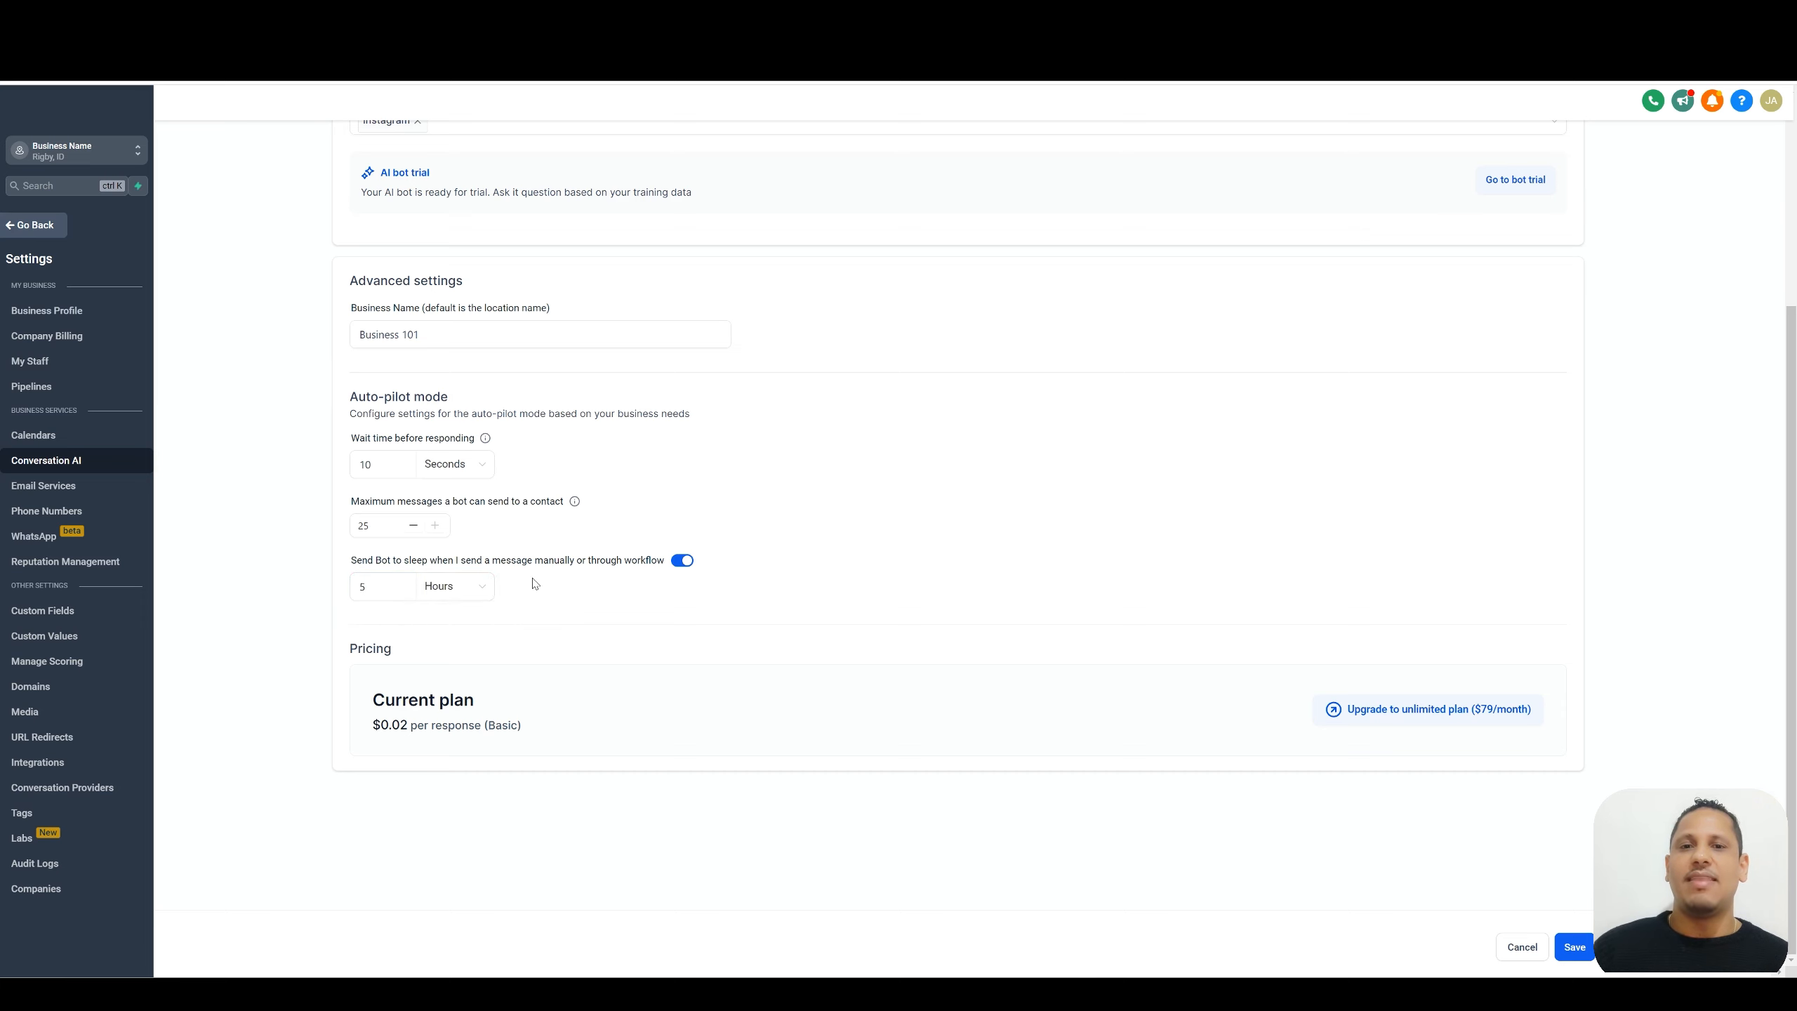
Review the bot settings and examine the current plan's price per response and the unlimited plan upgrade option.
scroll(559, 578, "up", 2)
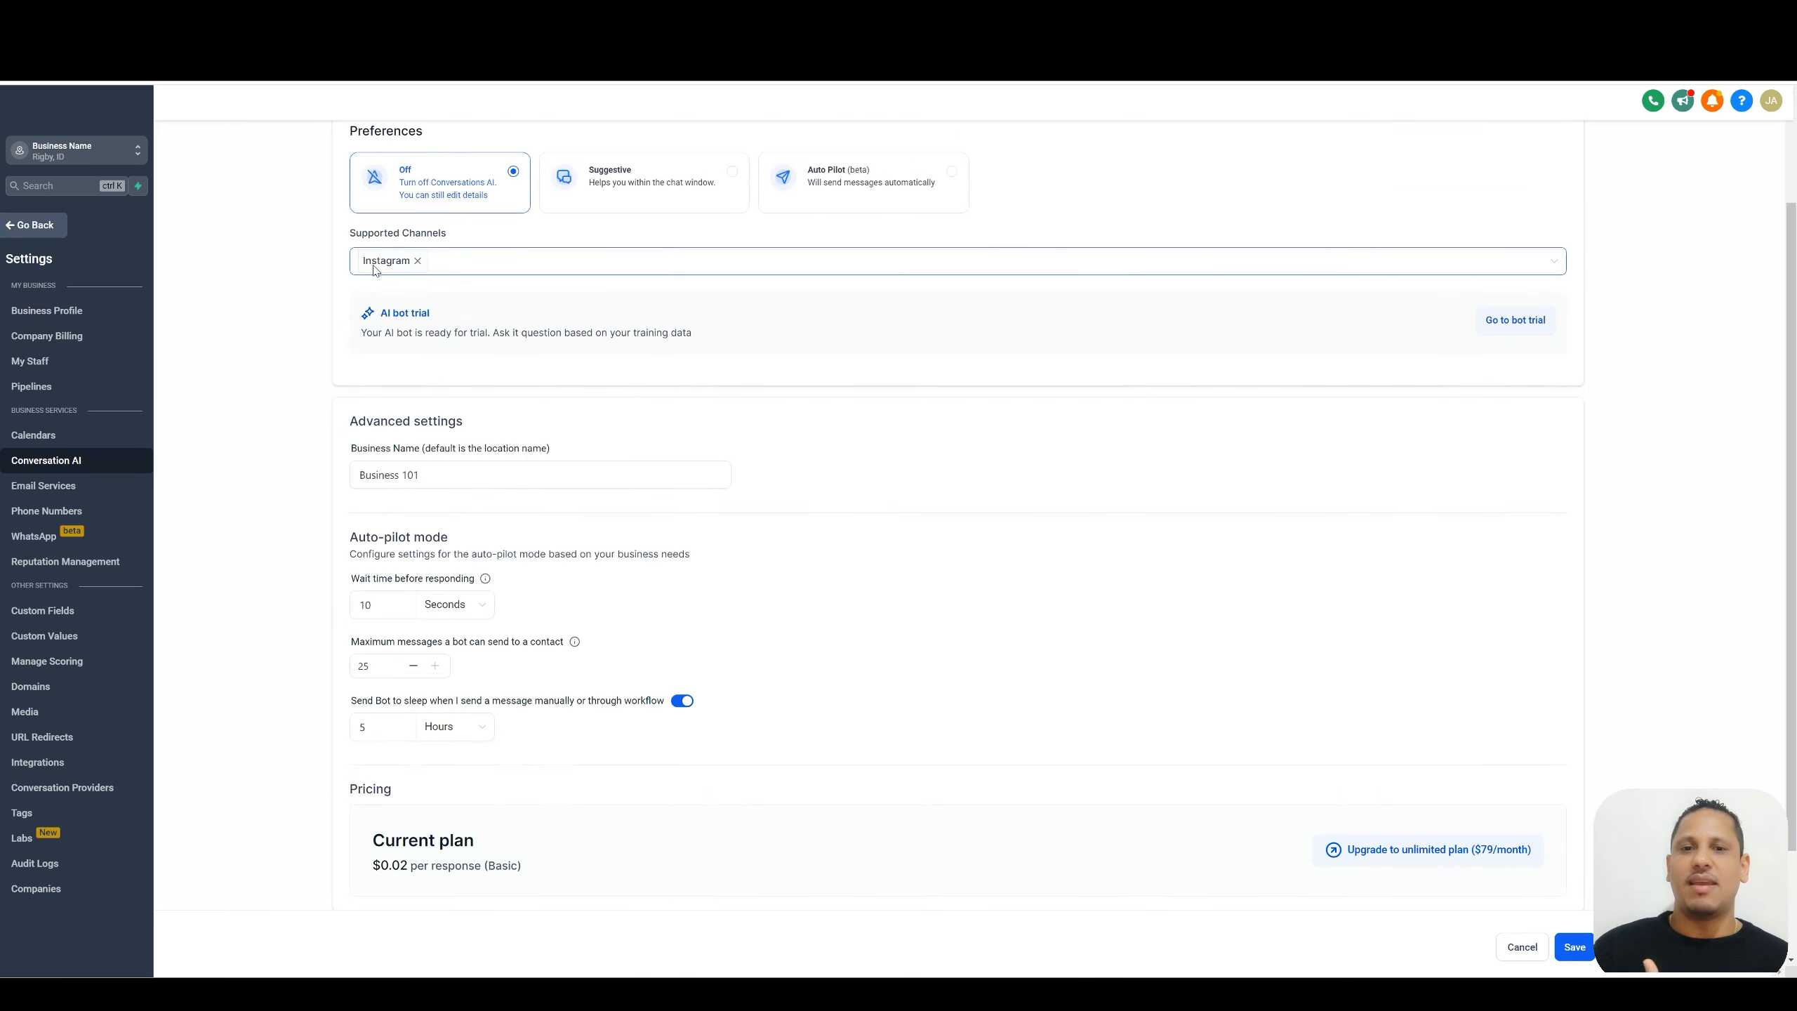
scroll(573, 360, "down", 2)
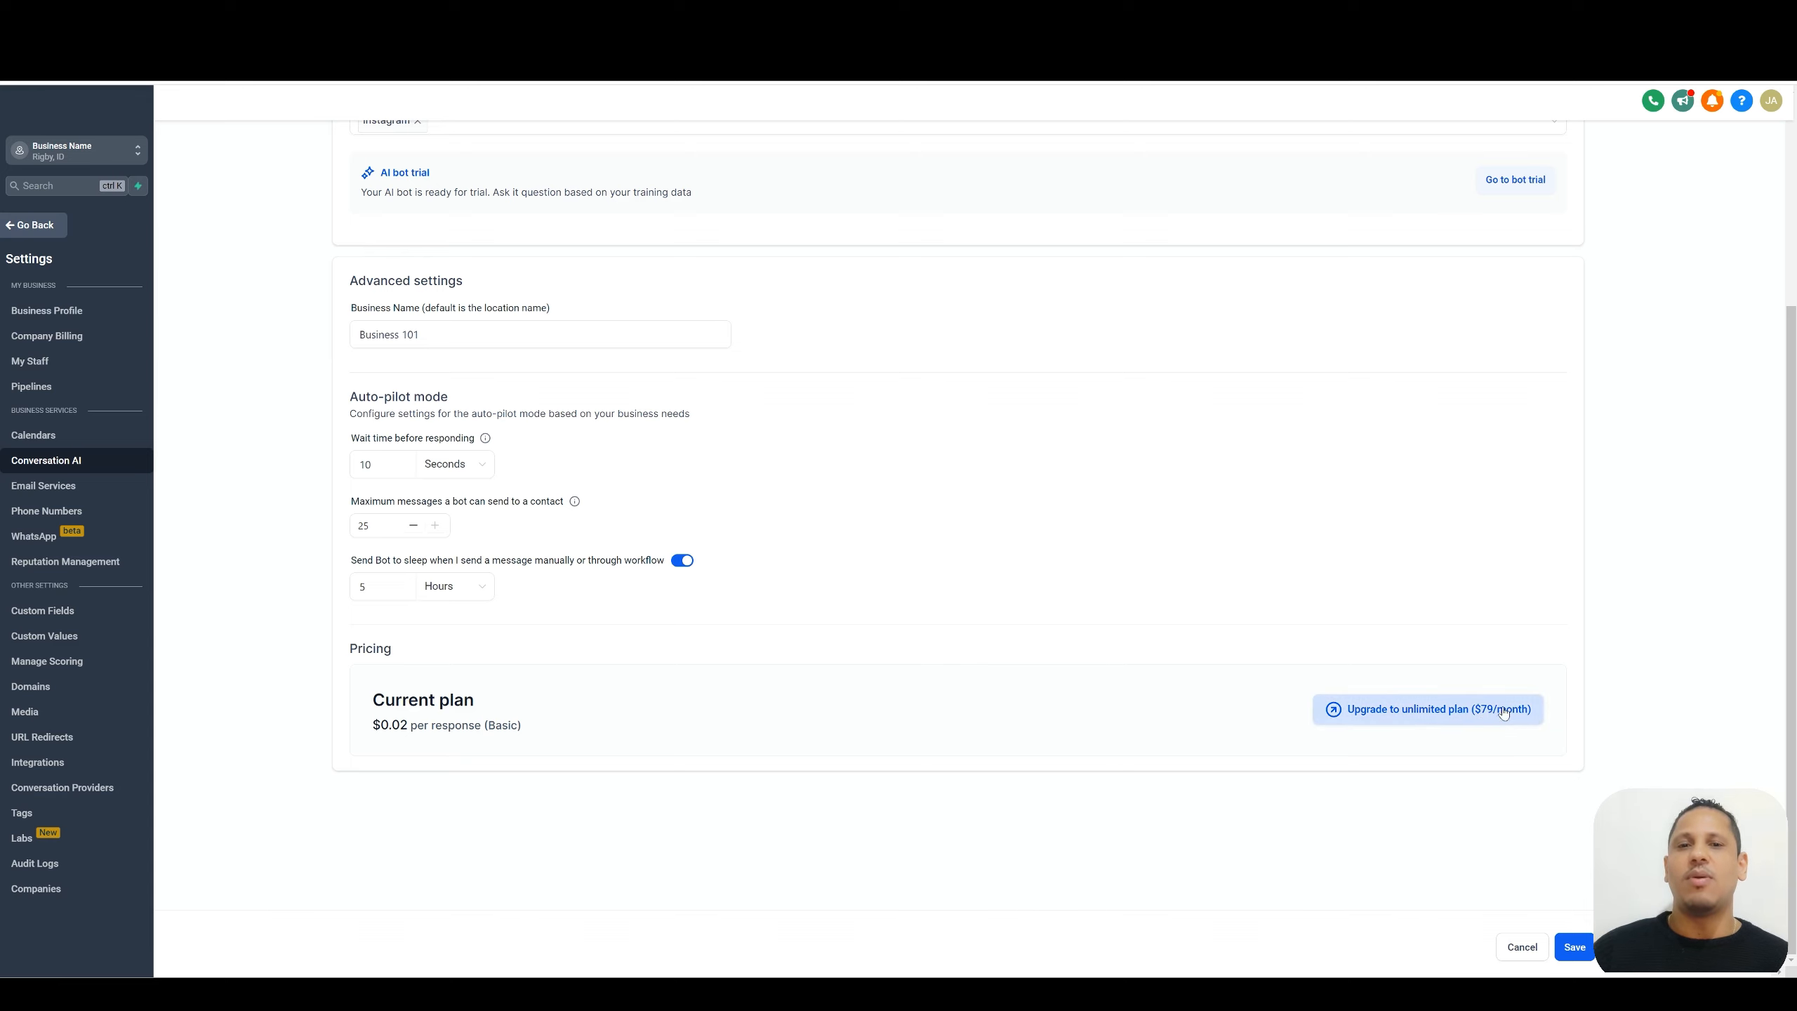
left_click_drag(381, 728, 413, 726)
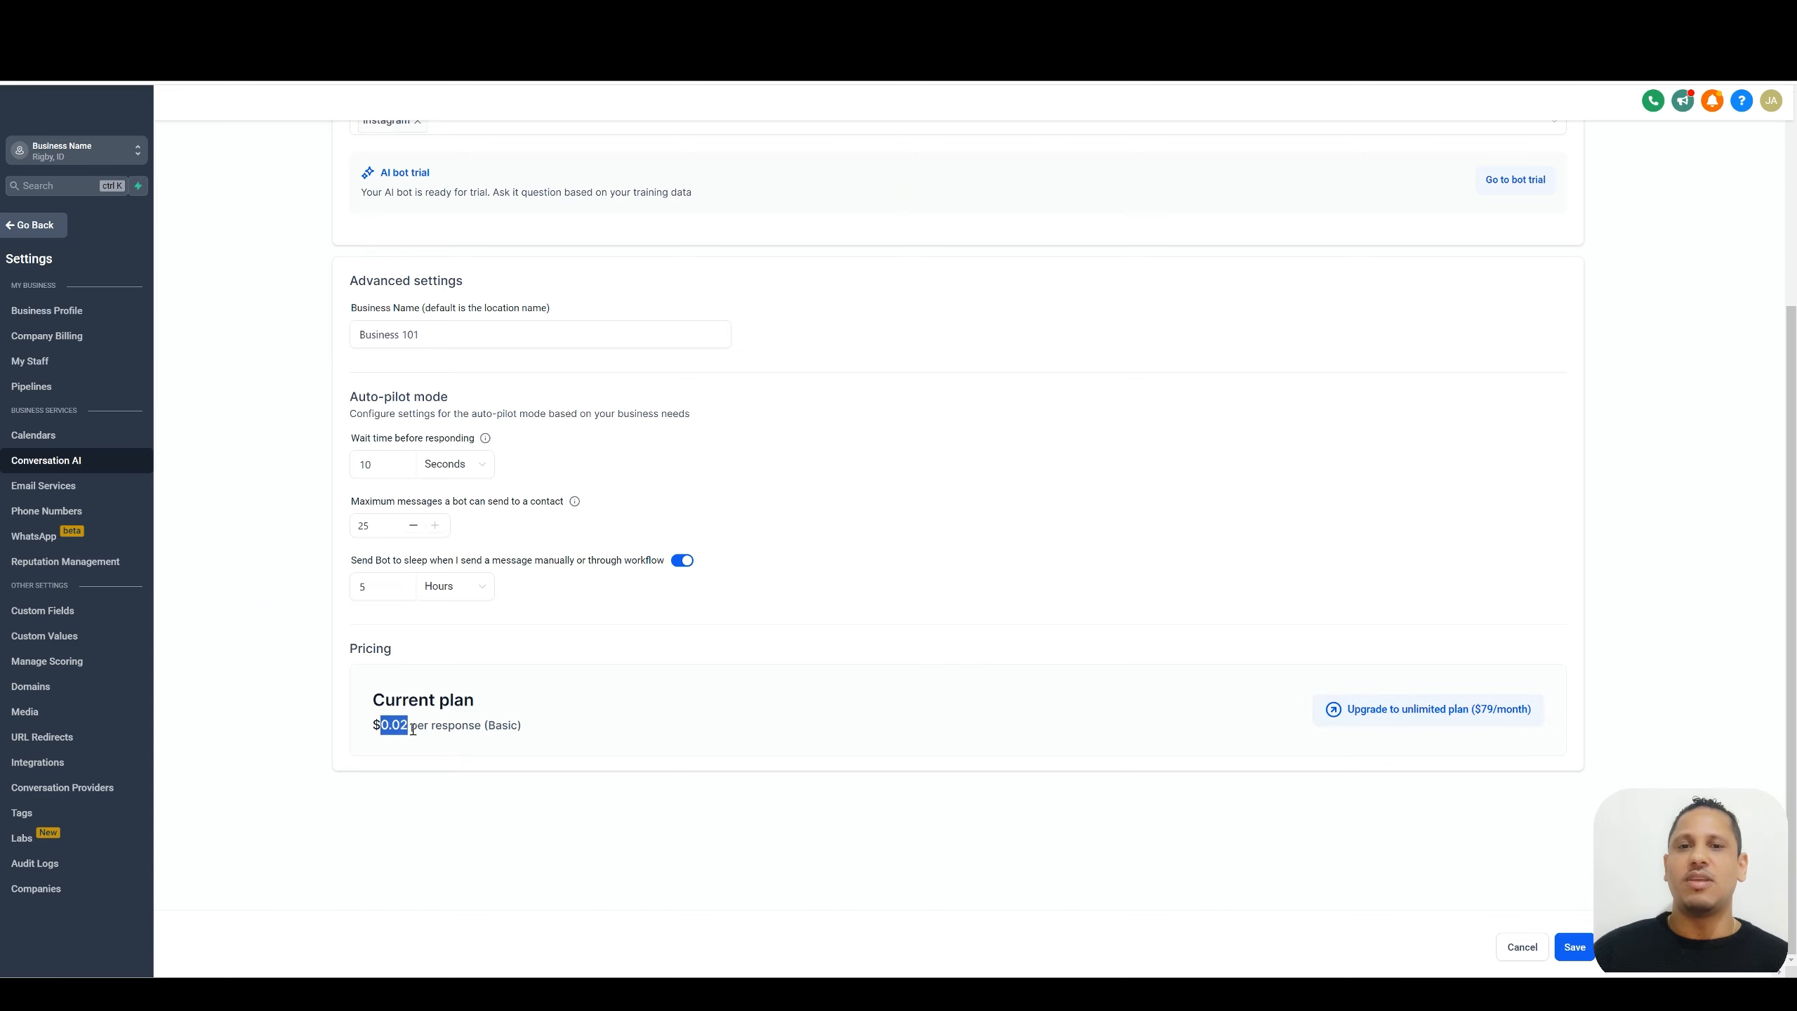
left_click(418, 729)
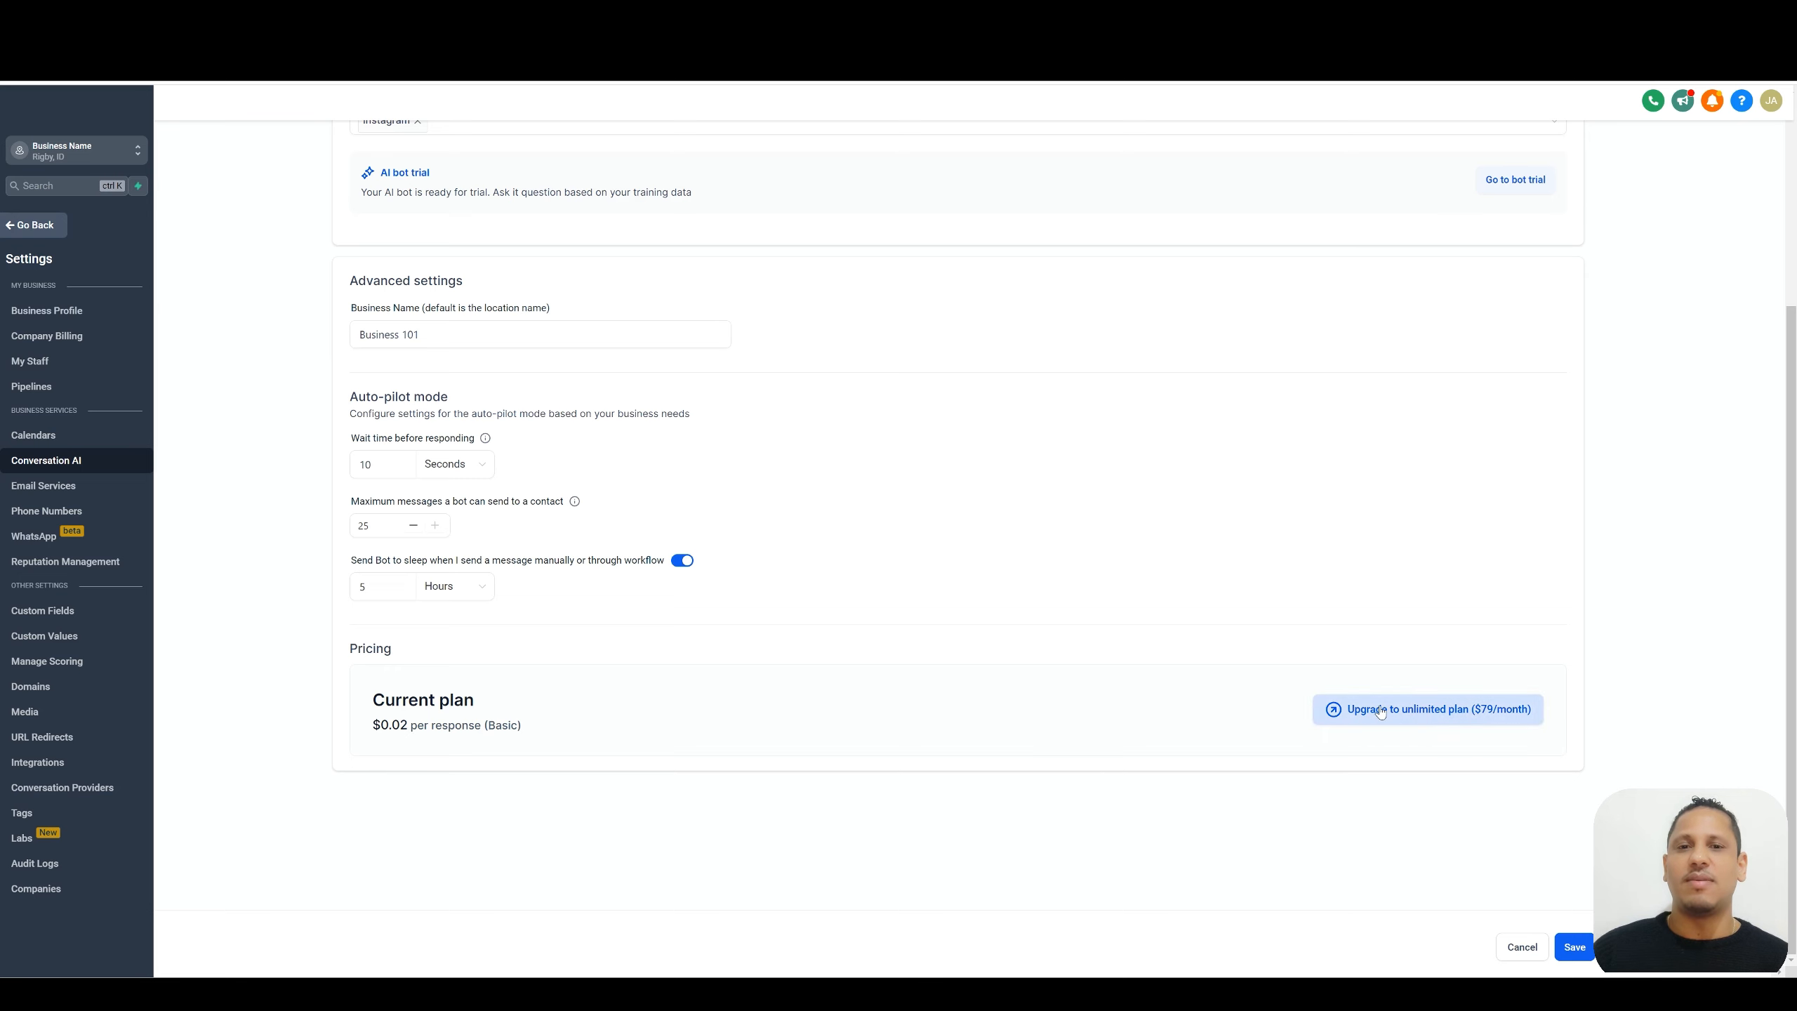
scroll(784, 669, "up", 1)
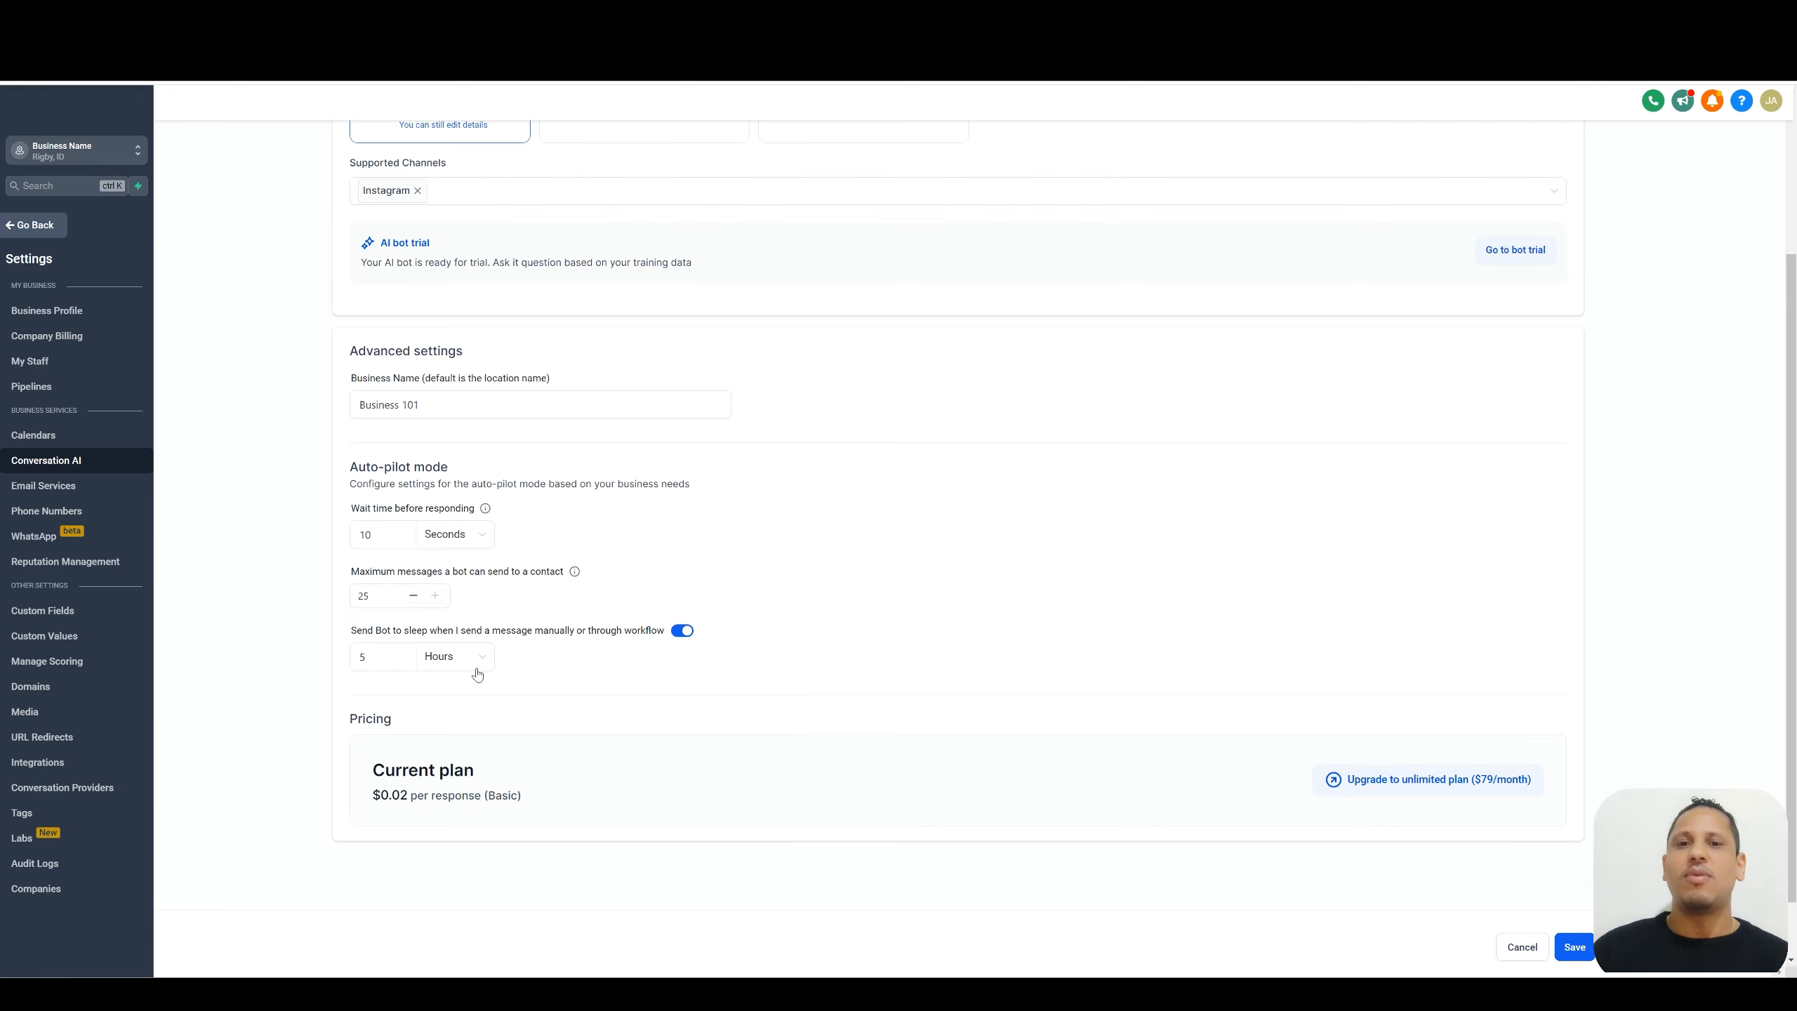
left_click_drag(391, 793, 408, 793)
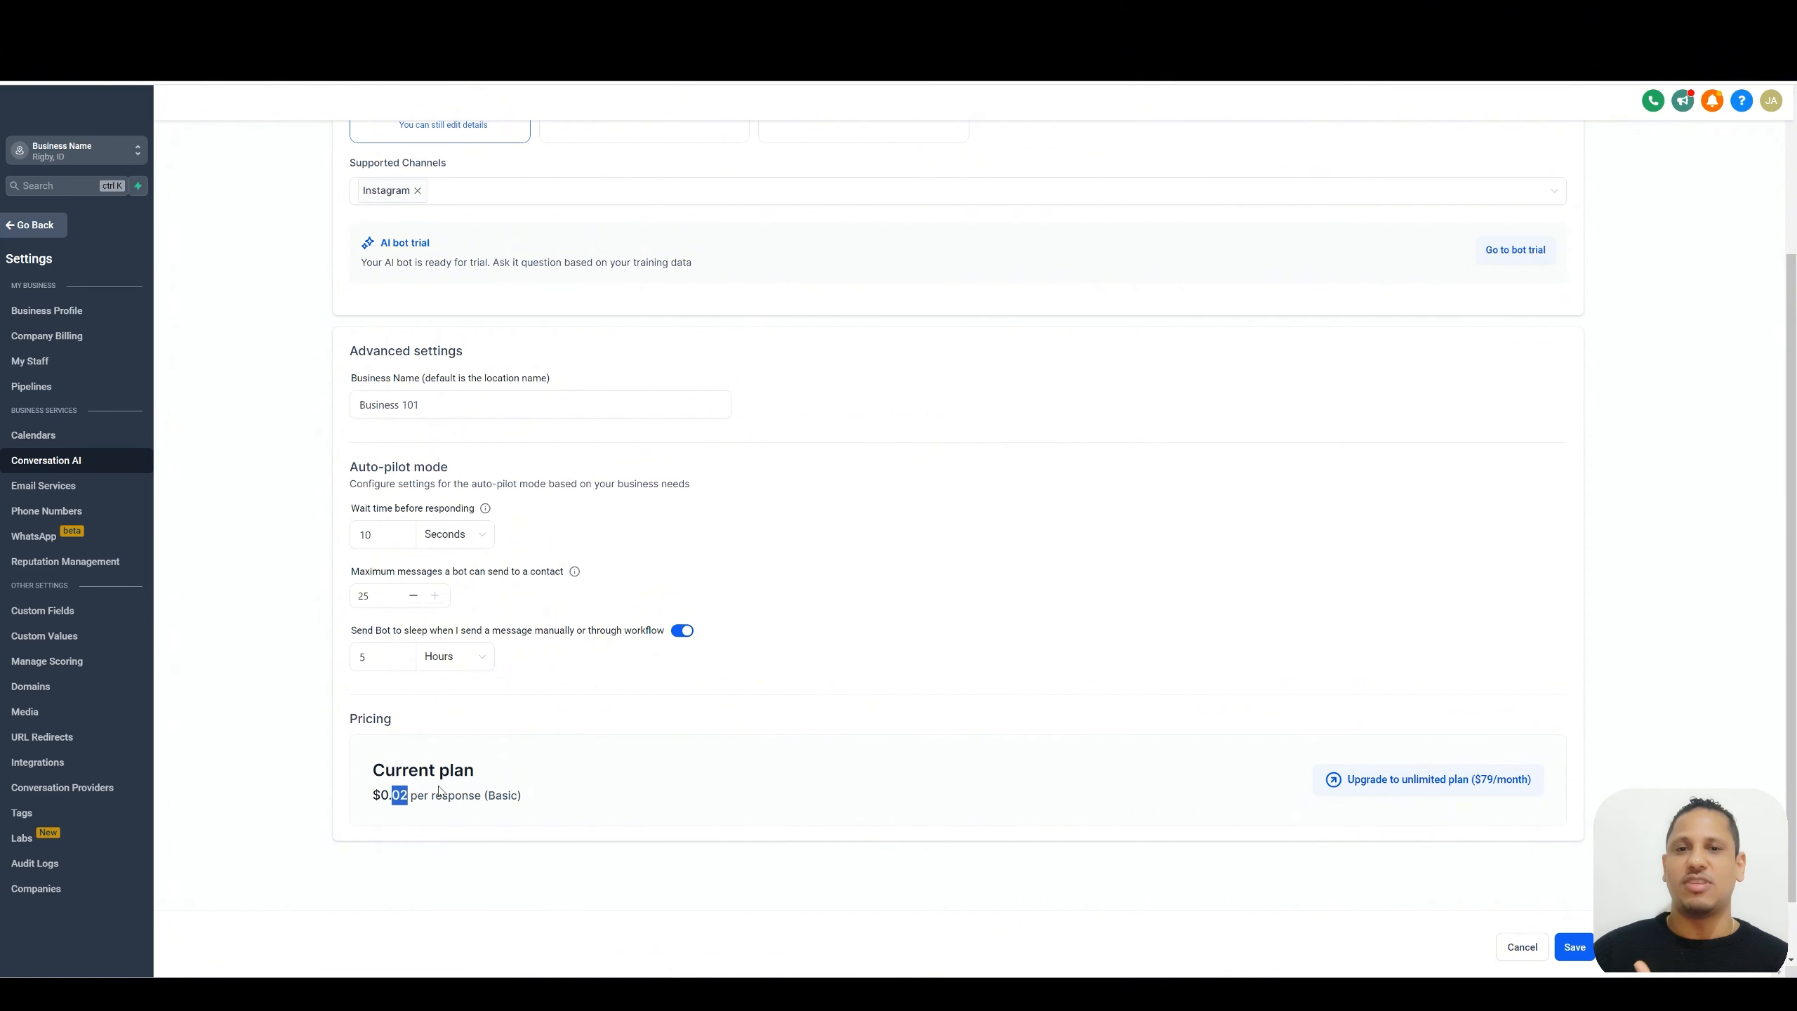
left_click(457, 786)
scroll(600, 764, "up", 3)
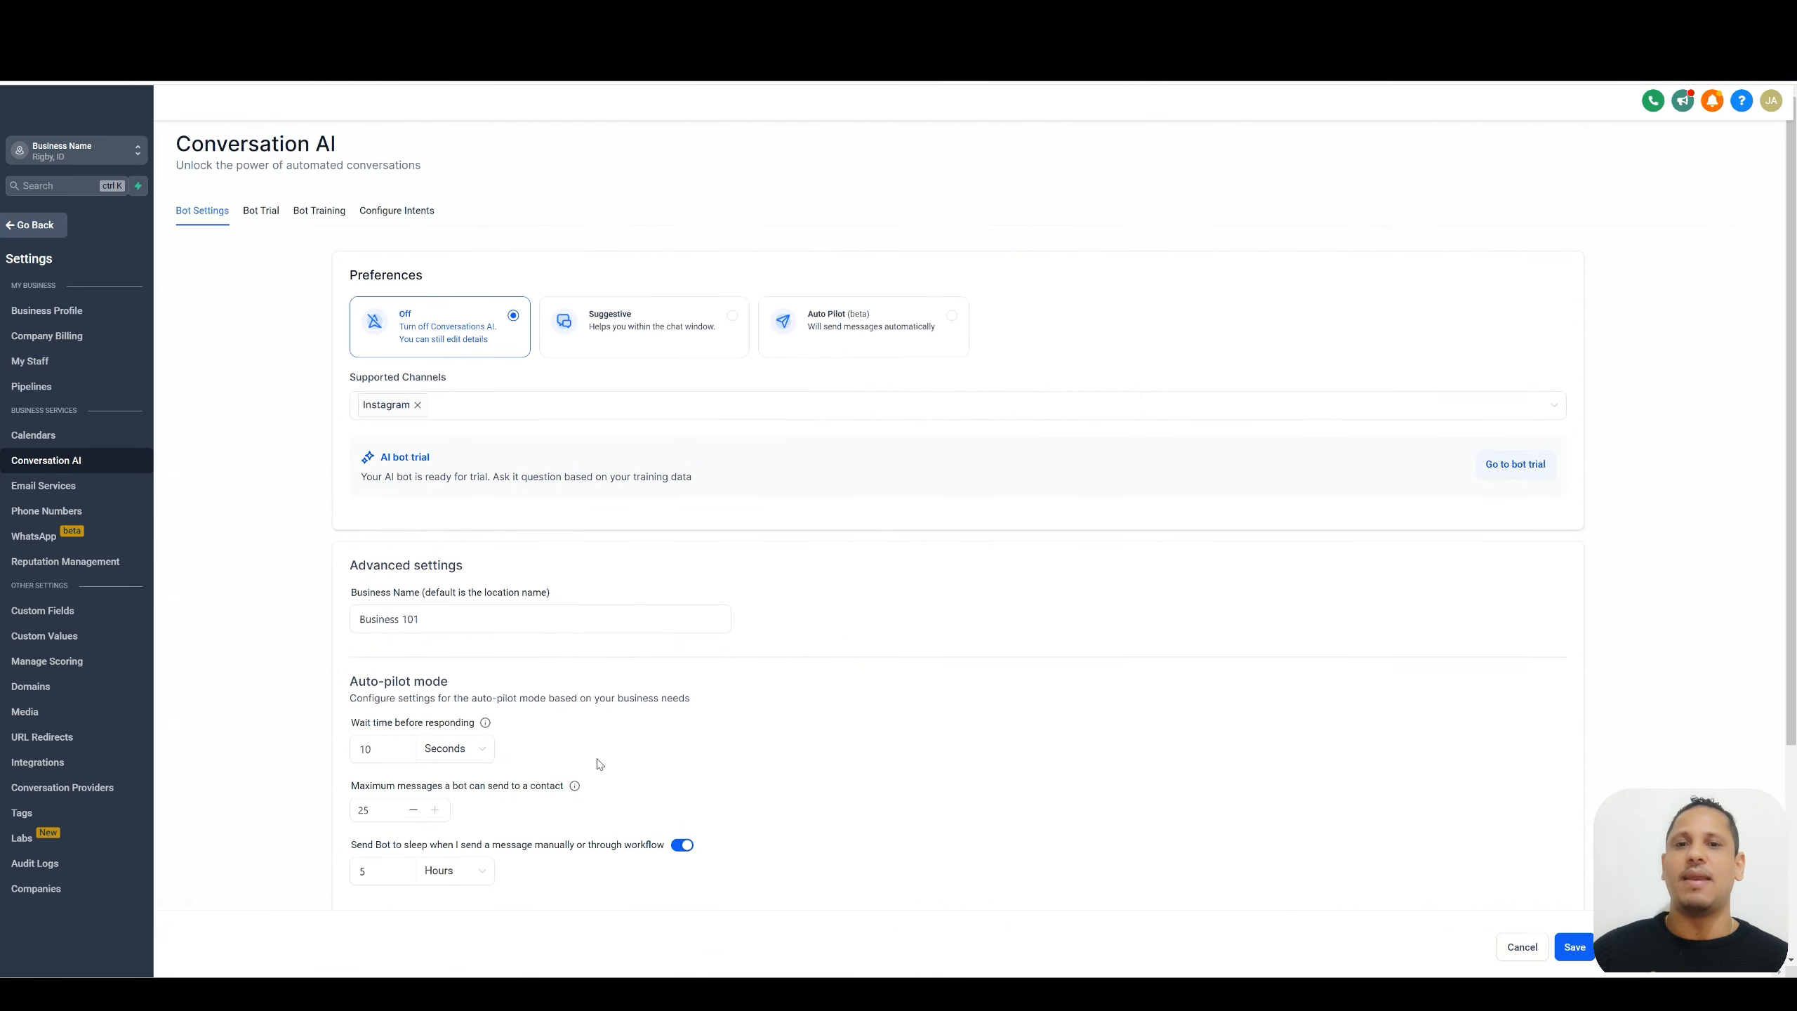
Open the bot training settings and inspect the web crawler's domain entry, leaving it blank.
left_click(302, 212)
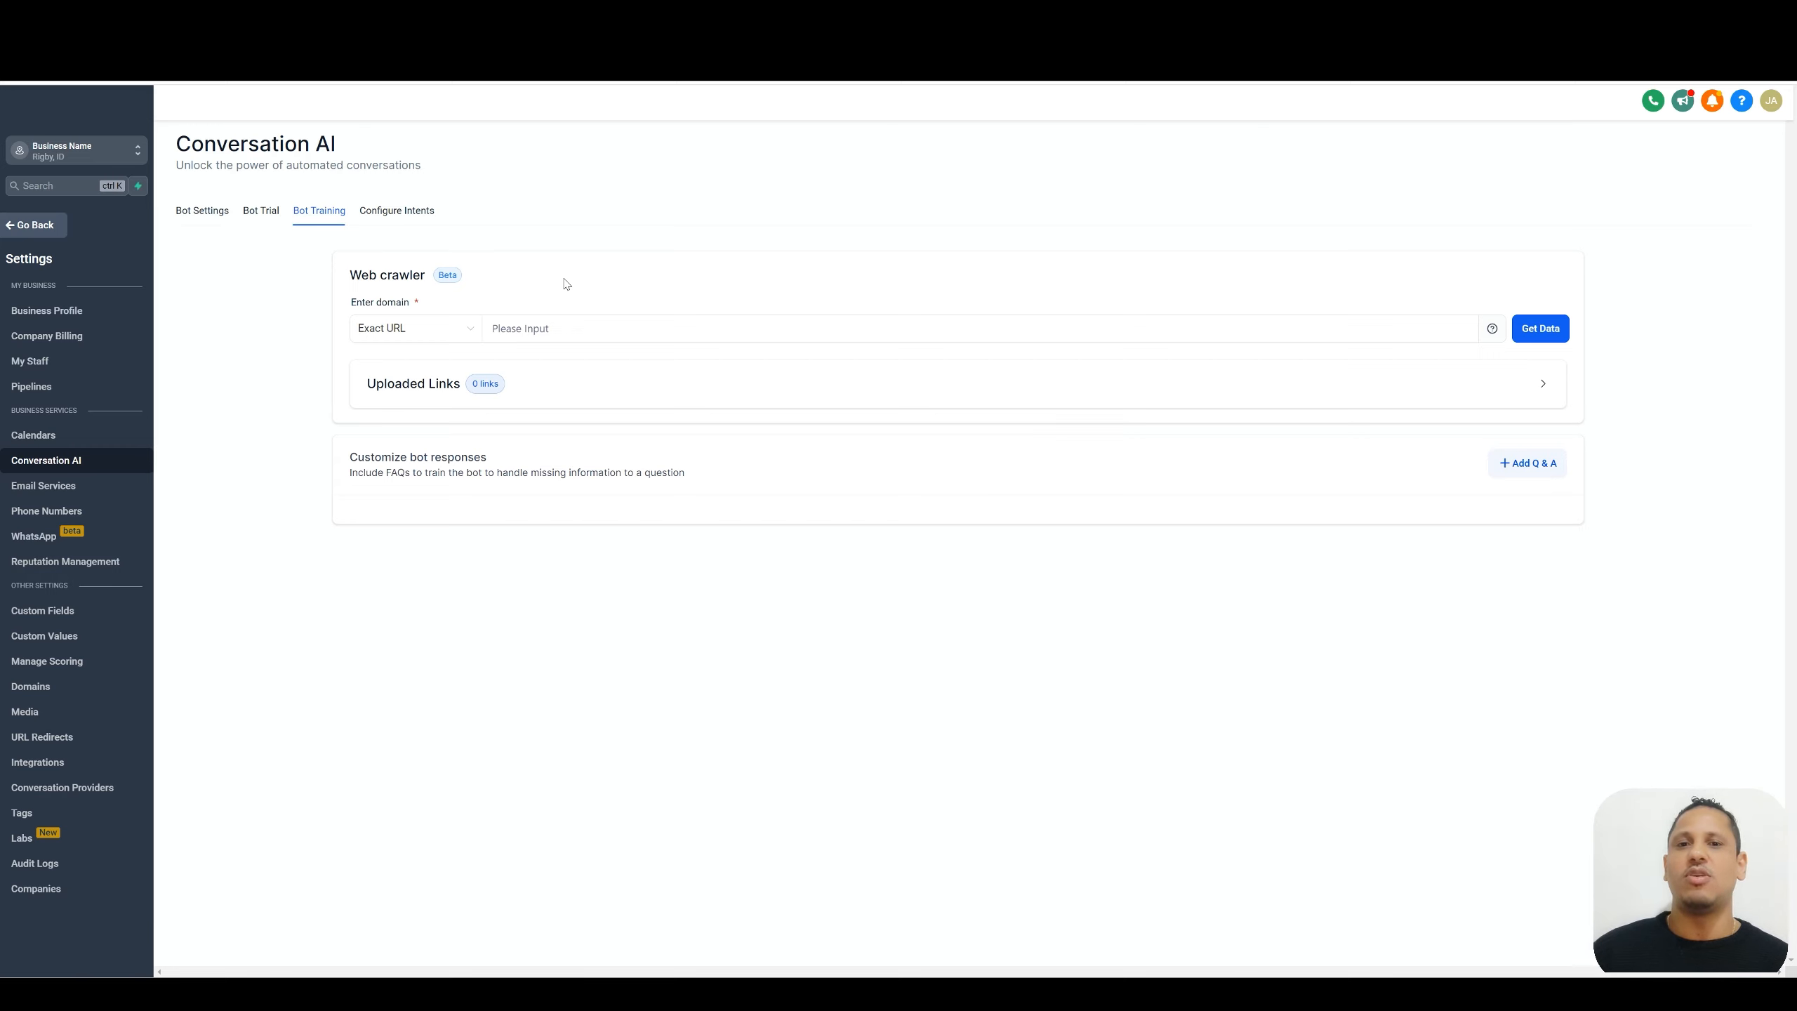
left_click(528, 321)
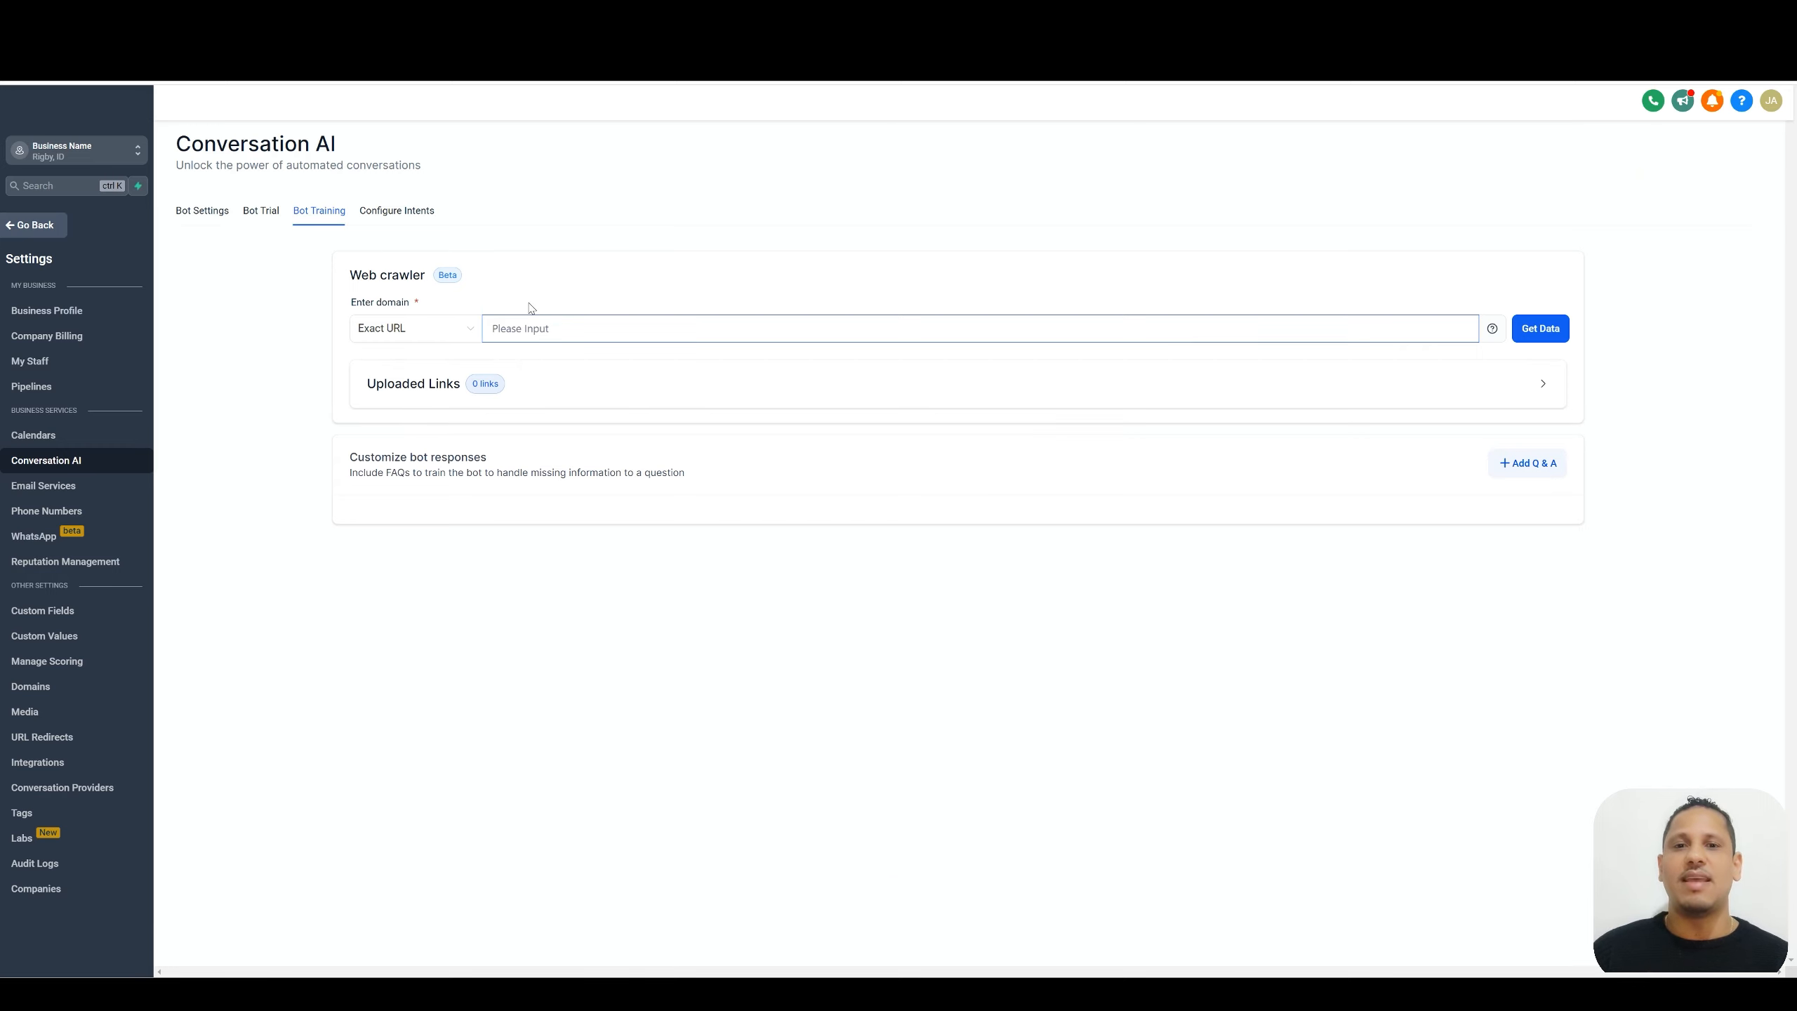
left_click(564, 277)
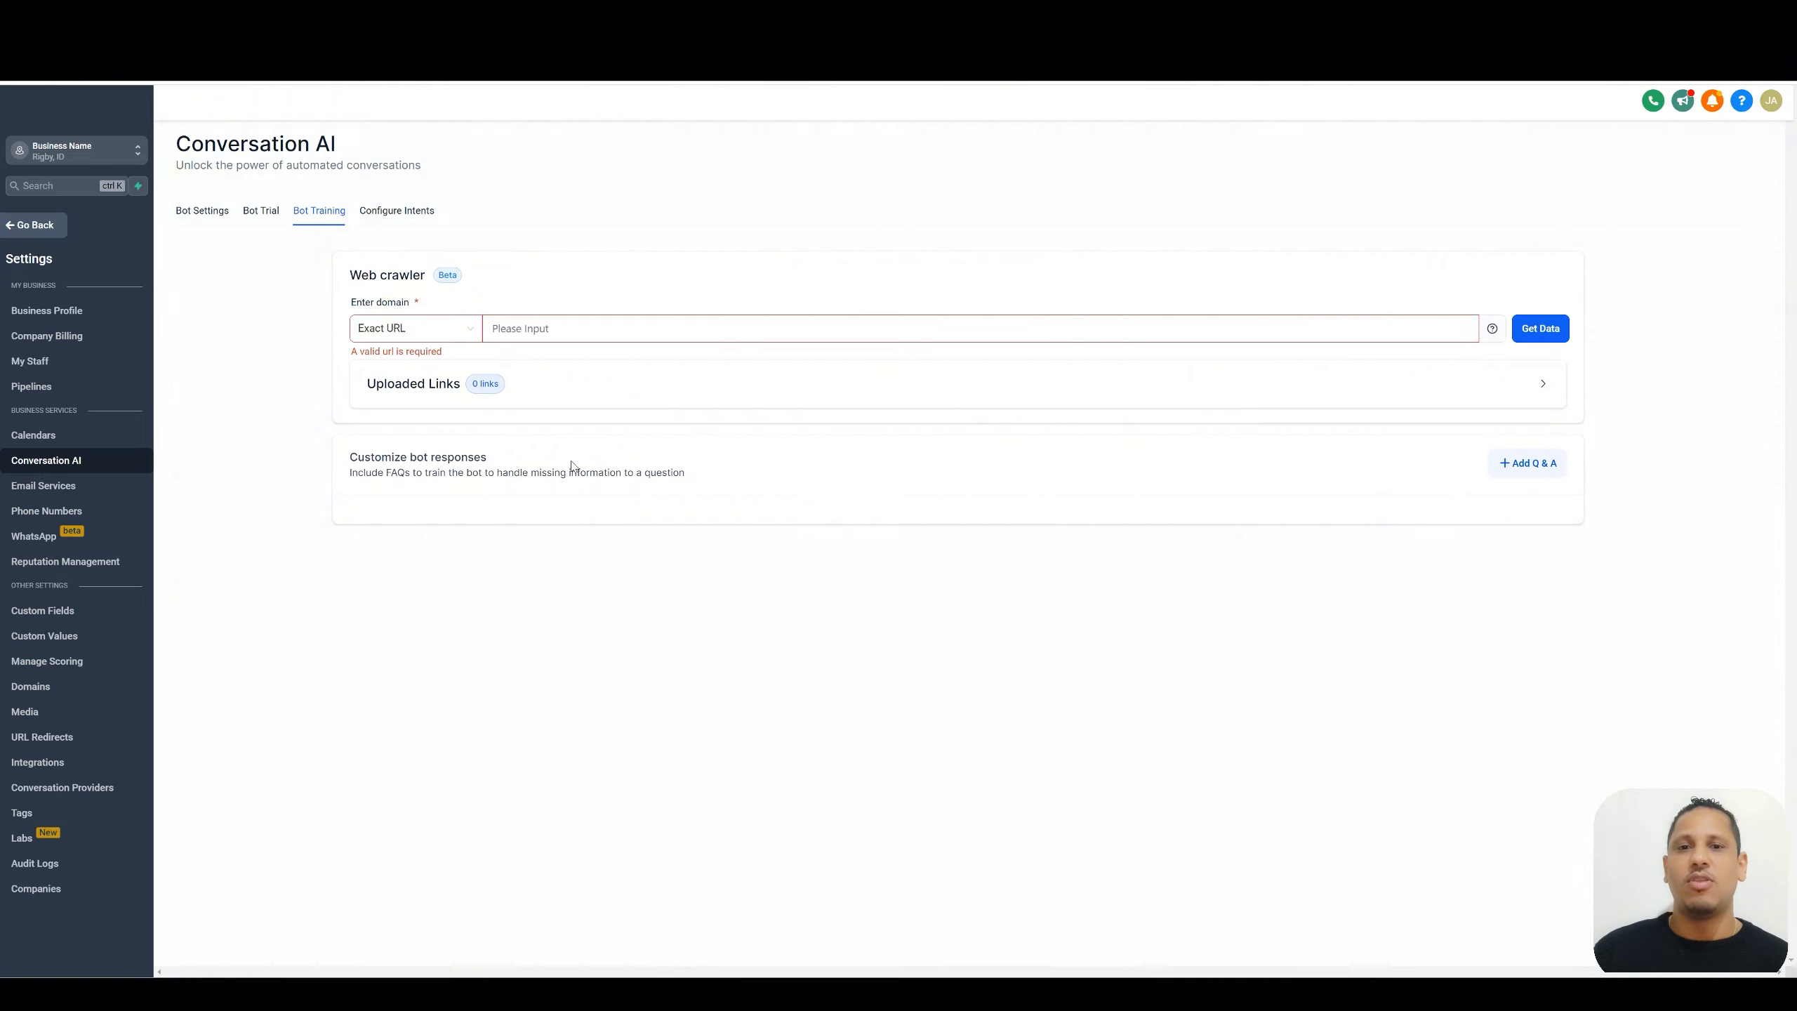
Add a custom question-and-answer entry for the bot with the question "What services do you offer?".
left_click(1530, 469)
left_click(460, 561)
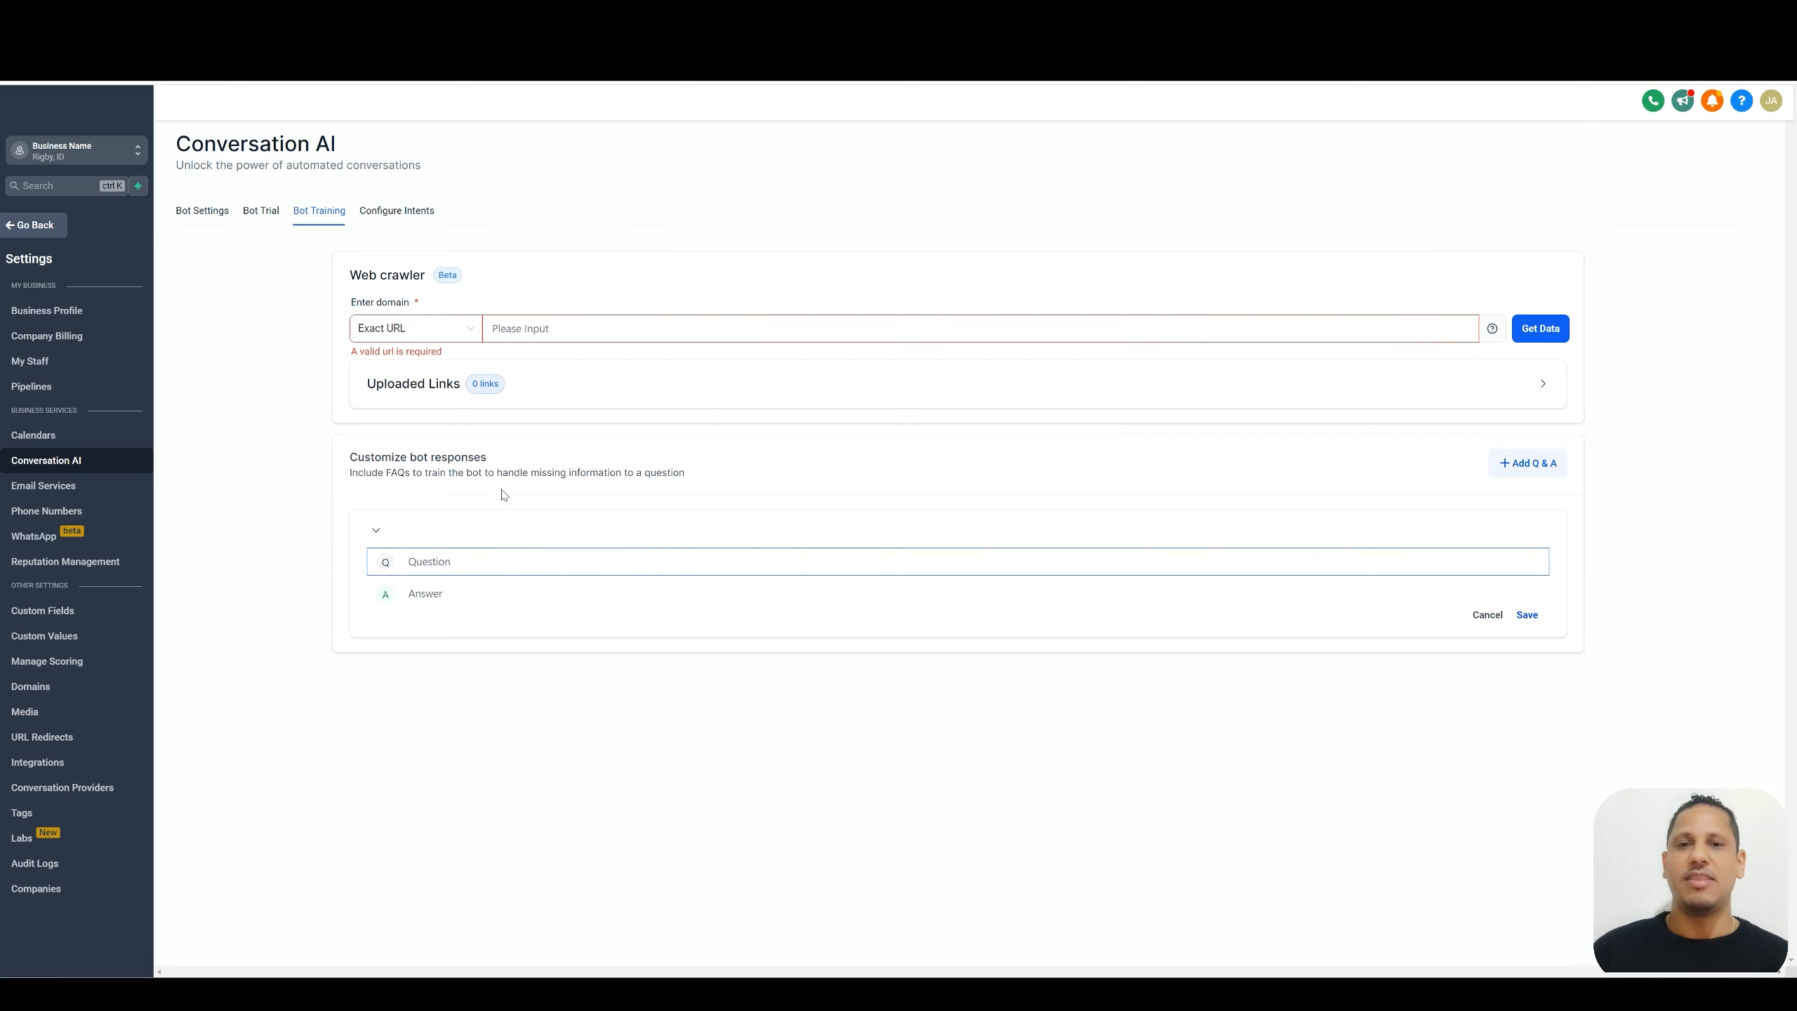
type("What servic")
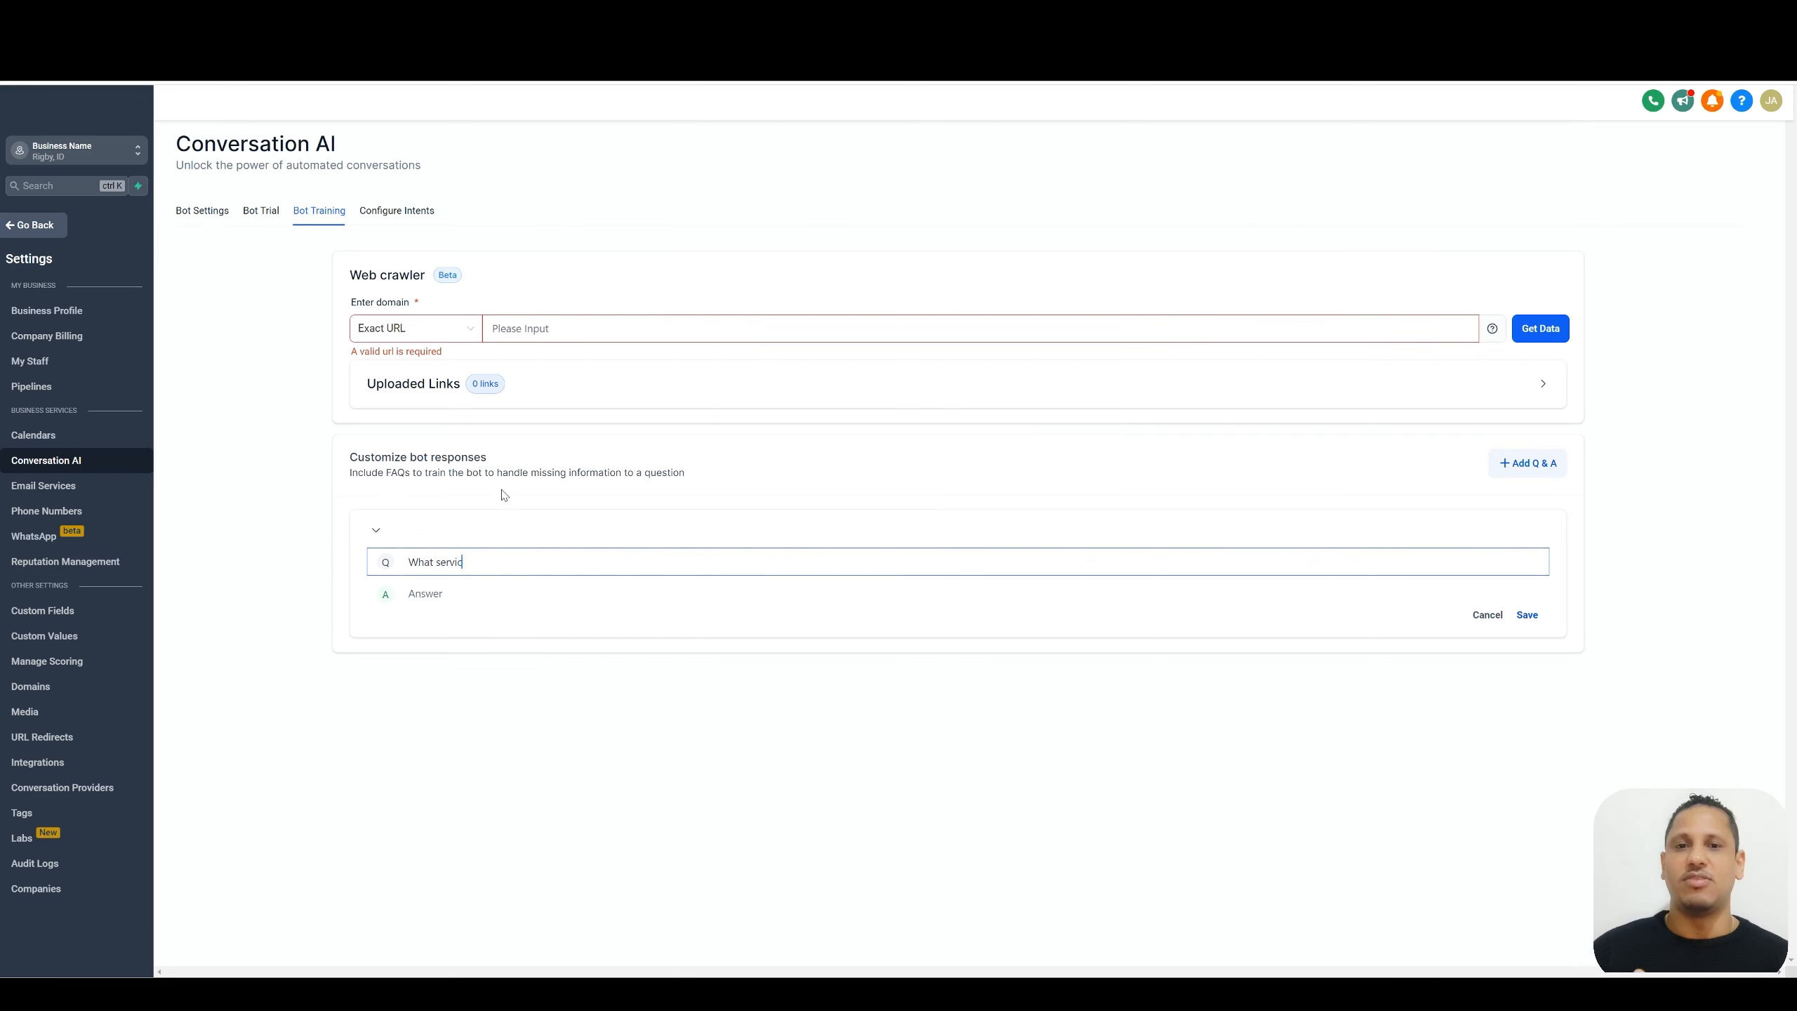
type("es to you offer?")
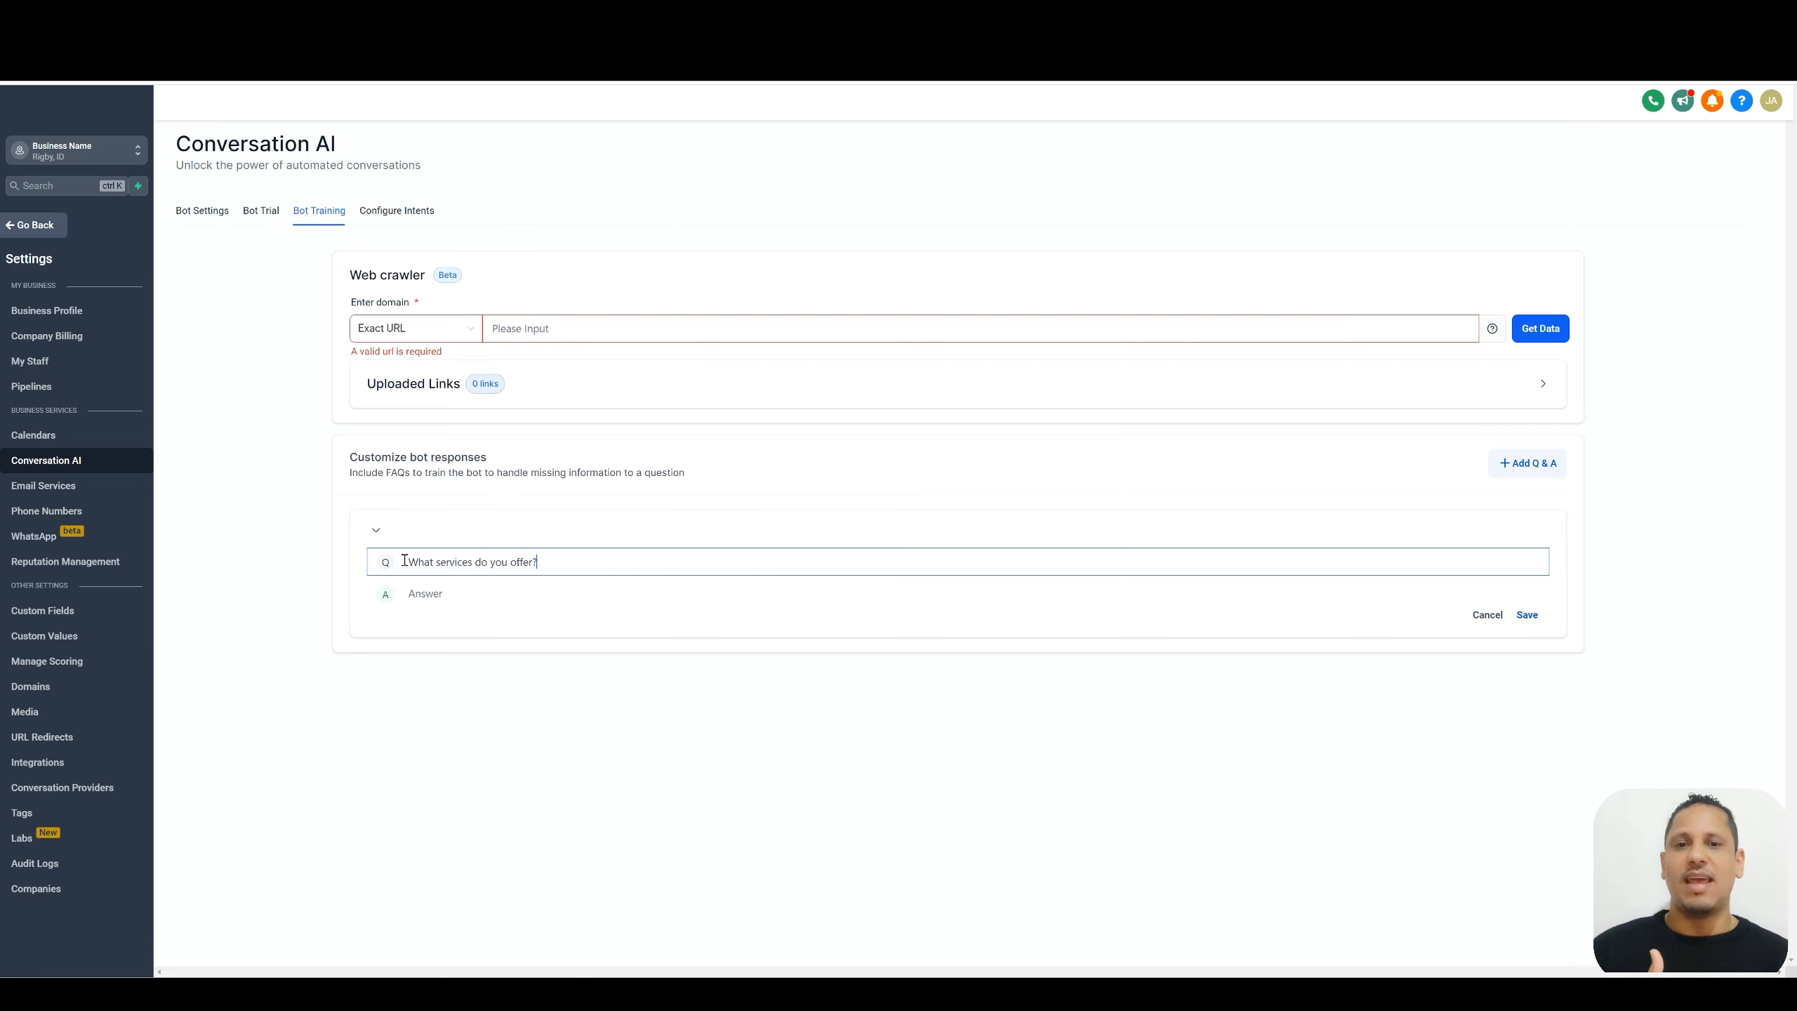
left_click_drag(538, 562, 411, 564)
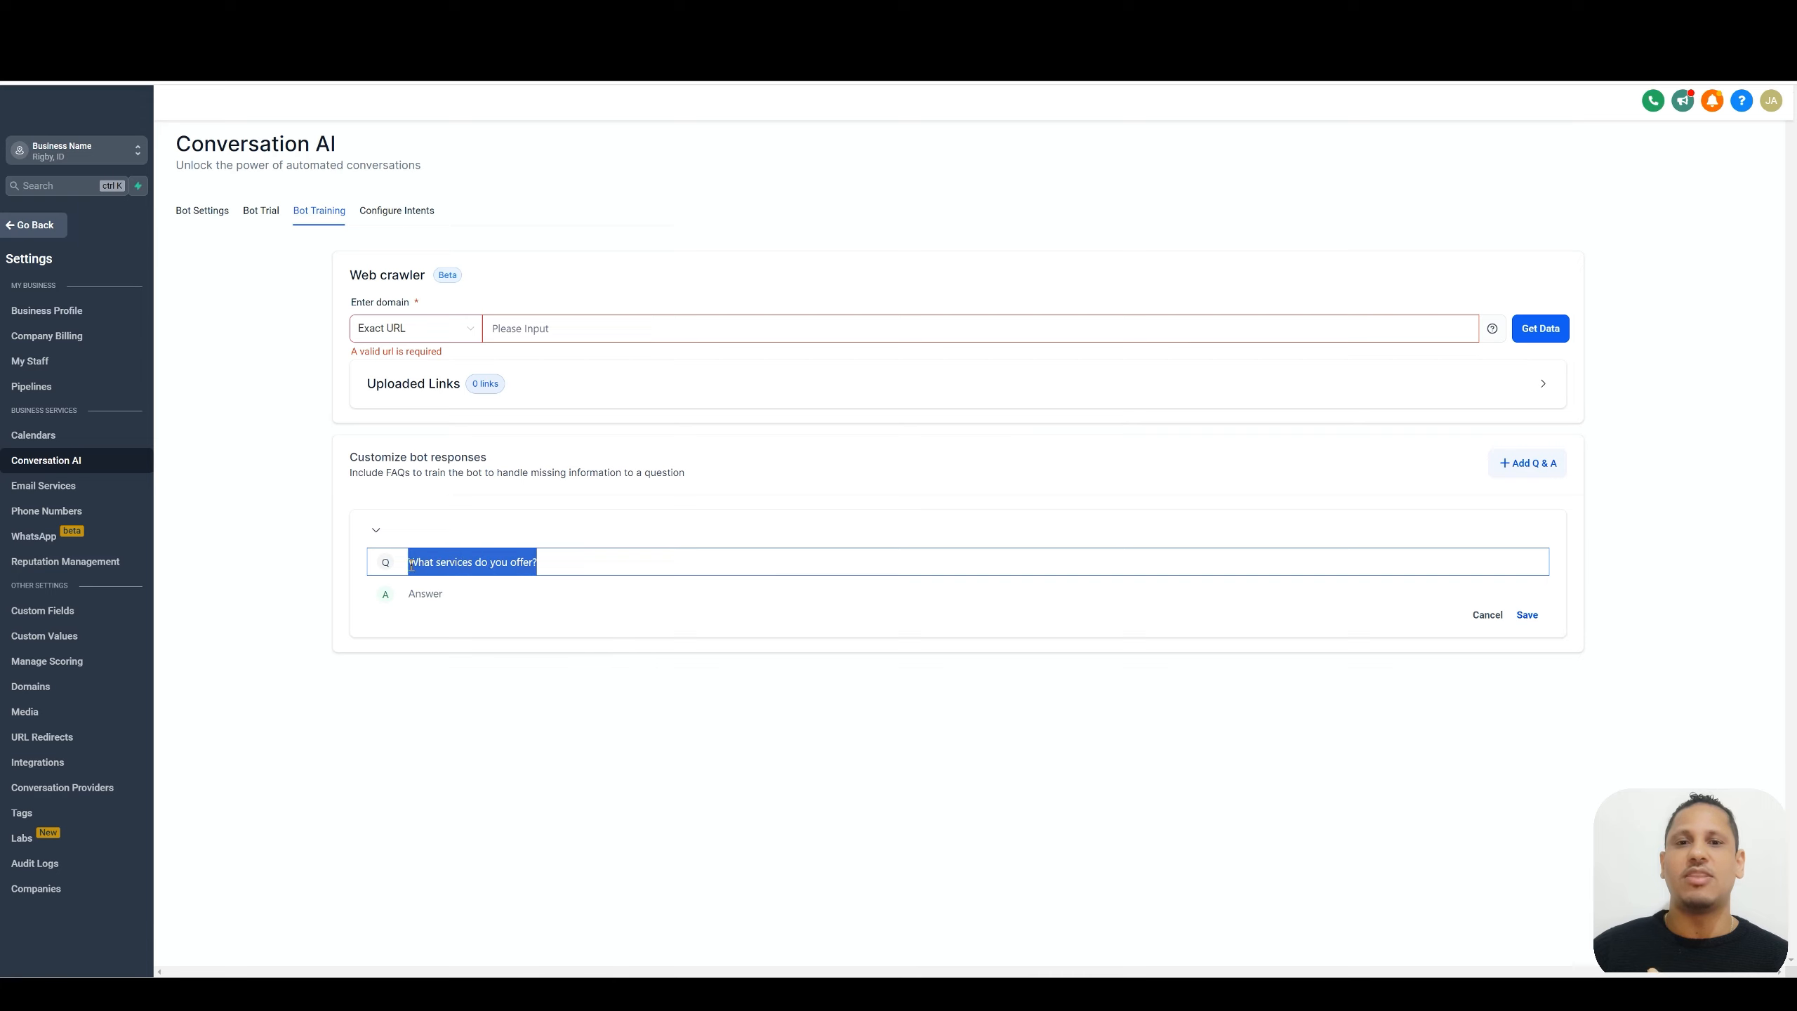
left_click(578, 564)
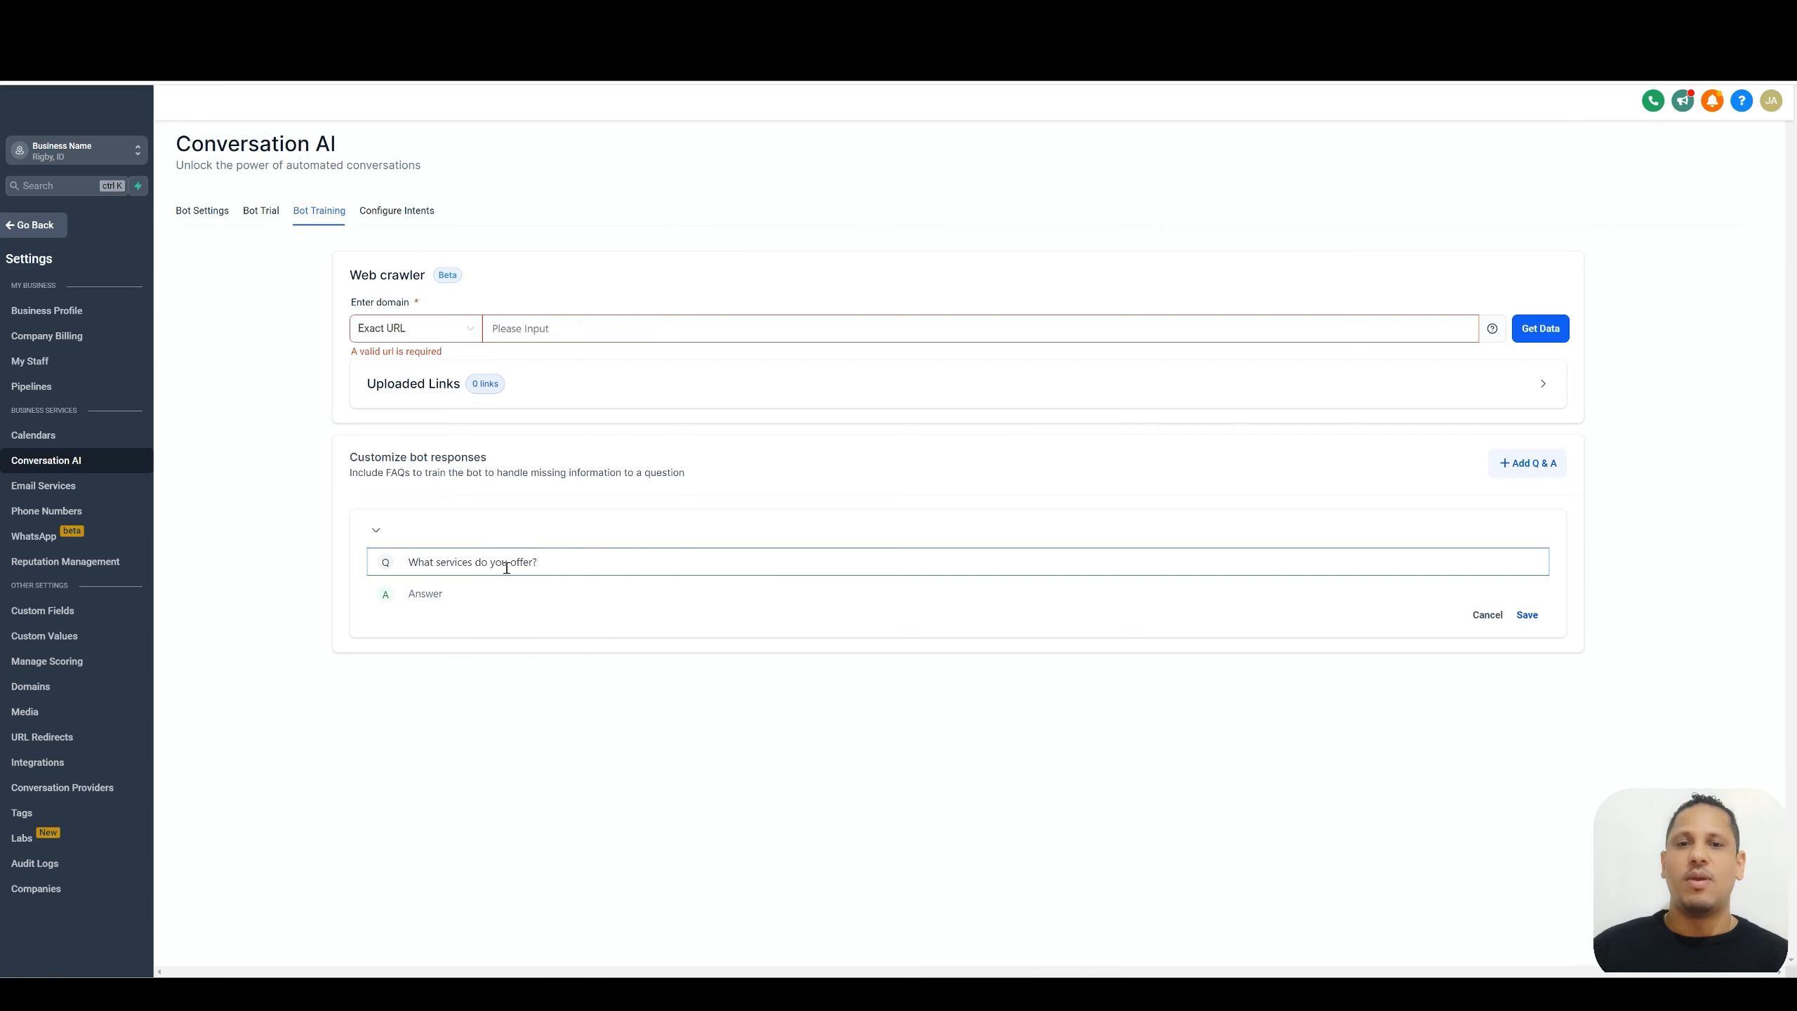
left_click_drag(423, 561, 566, 534)
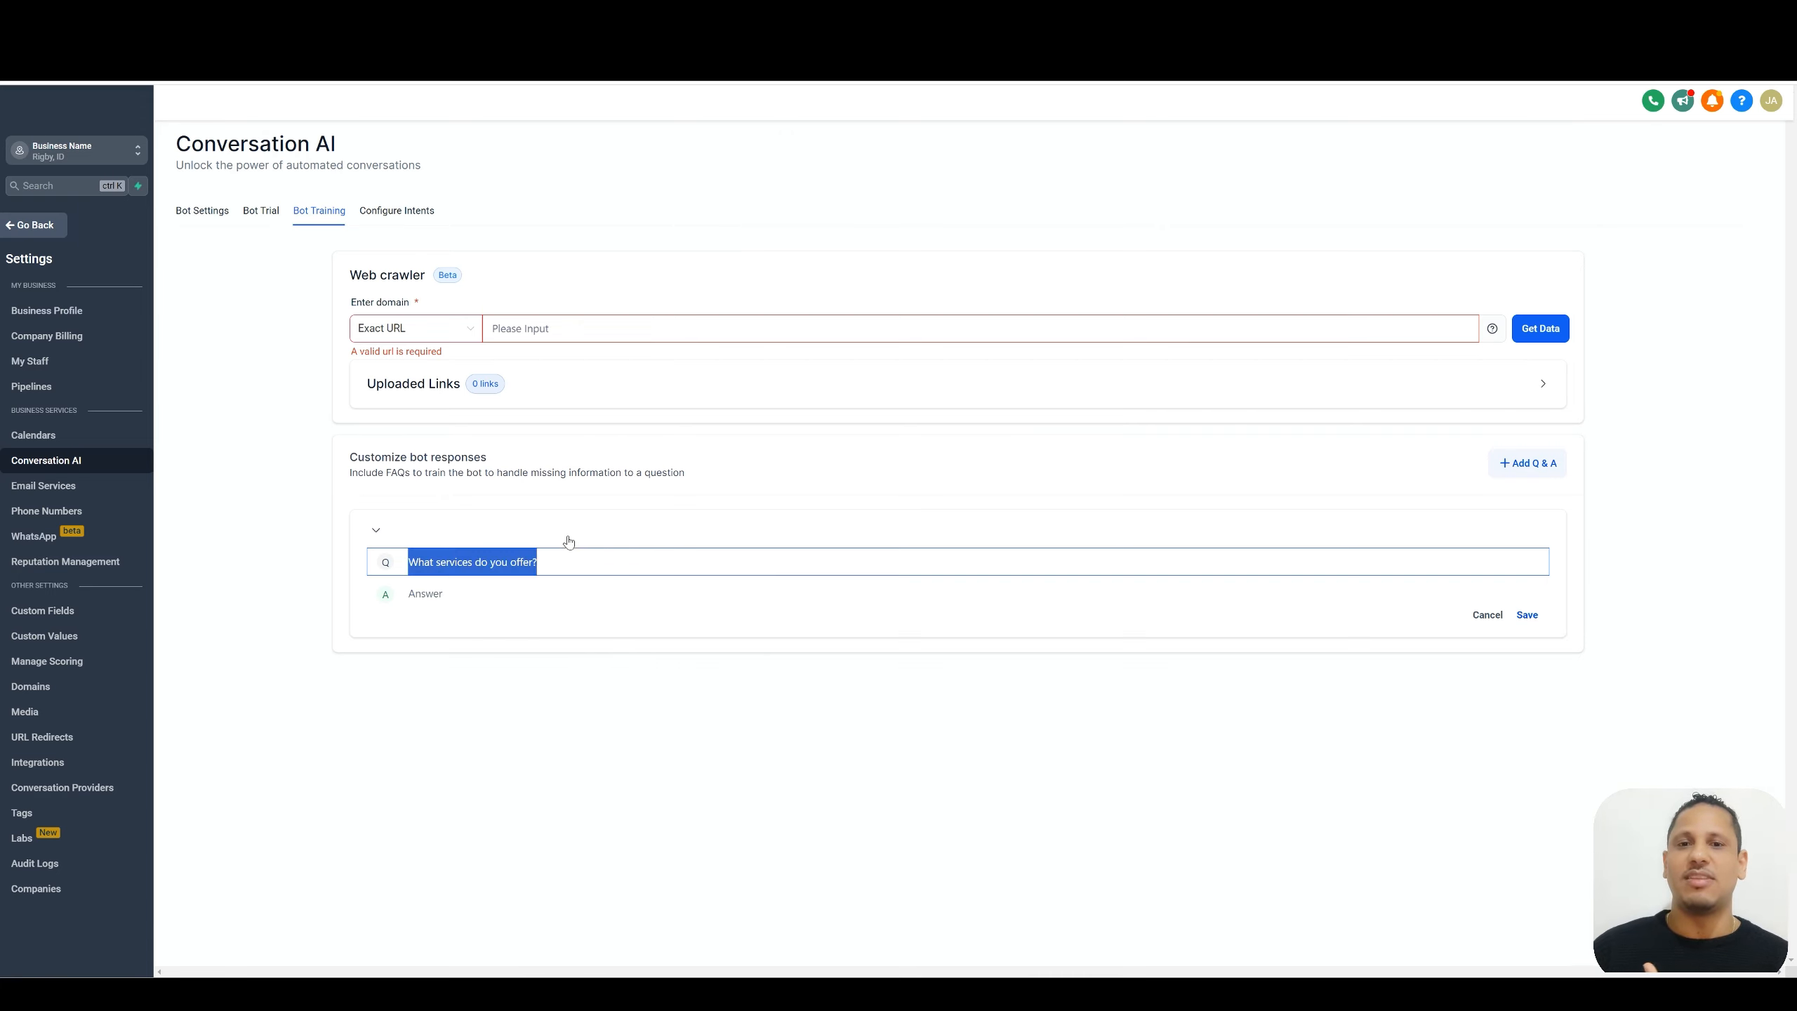
left_click(564, 535)
left_click(547, 564)
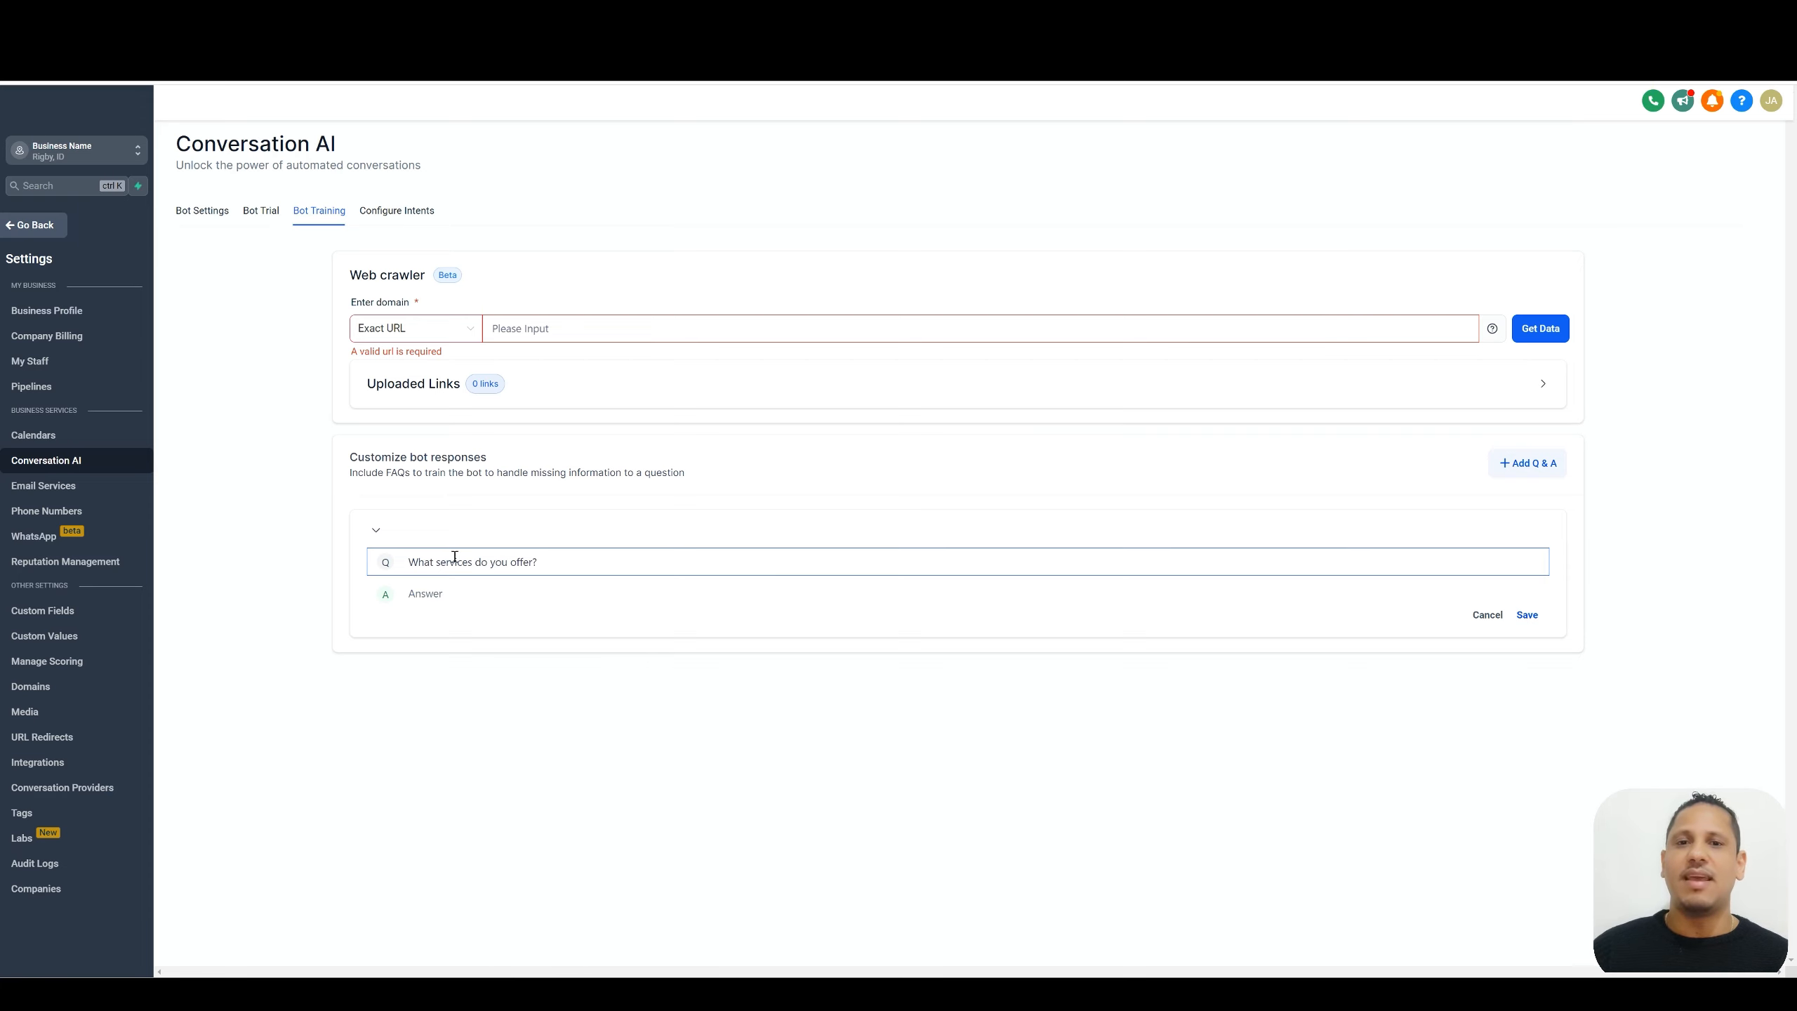
Enter the answer "We offer x, y, and z products and services" for the services question and save the entry.
left_click(480, 595)
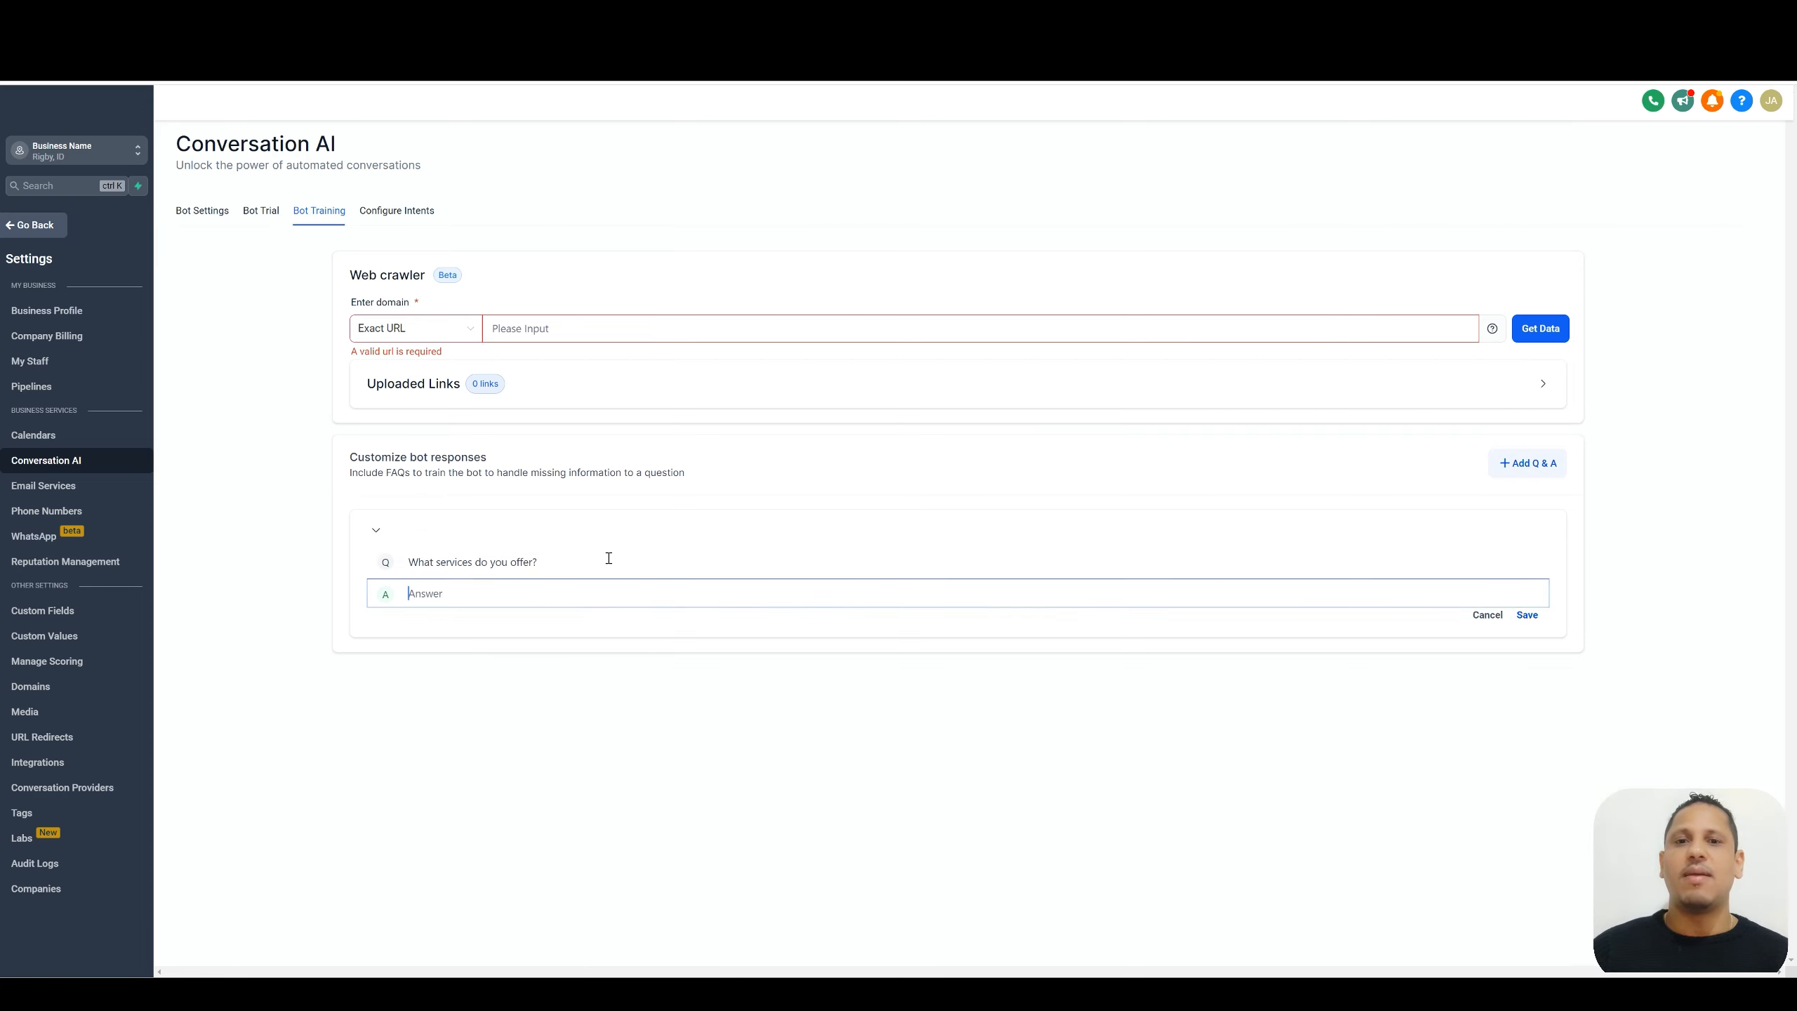
type("We offer ")
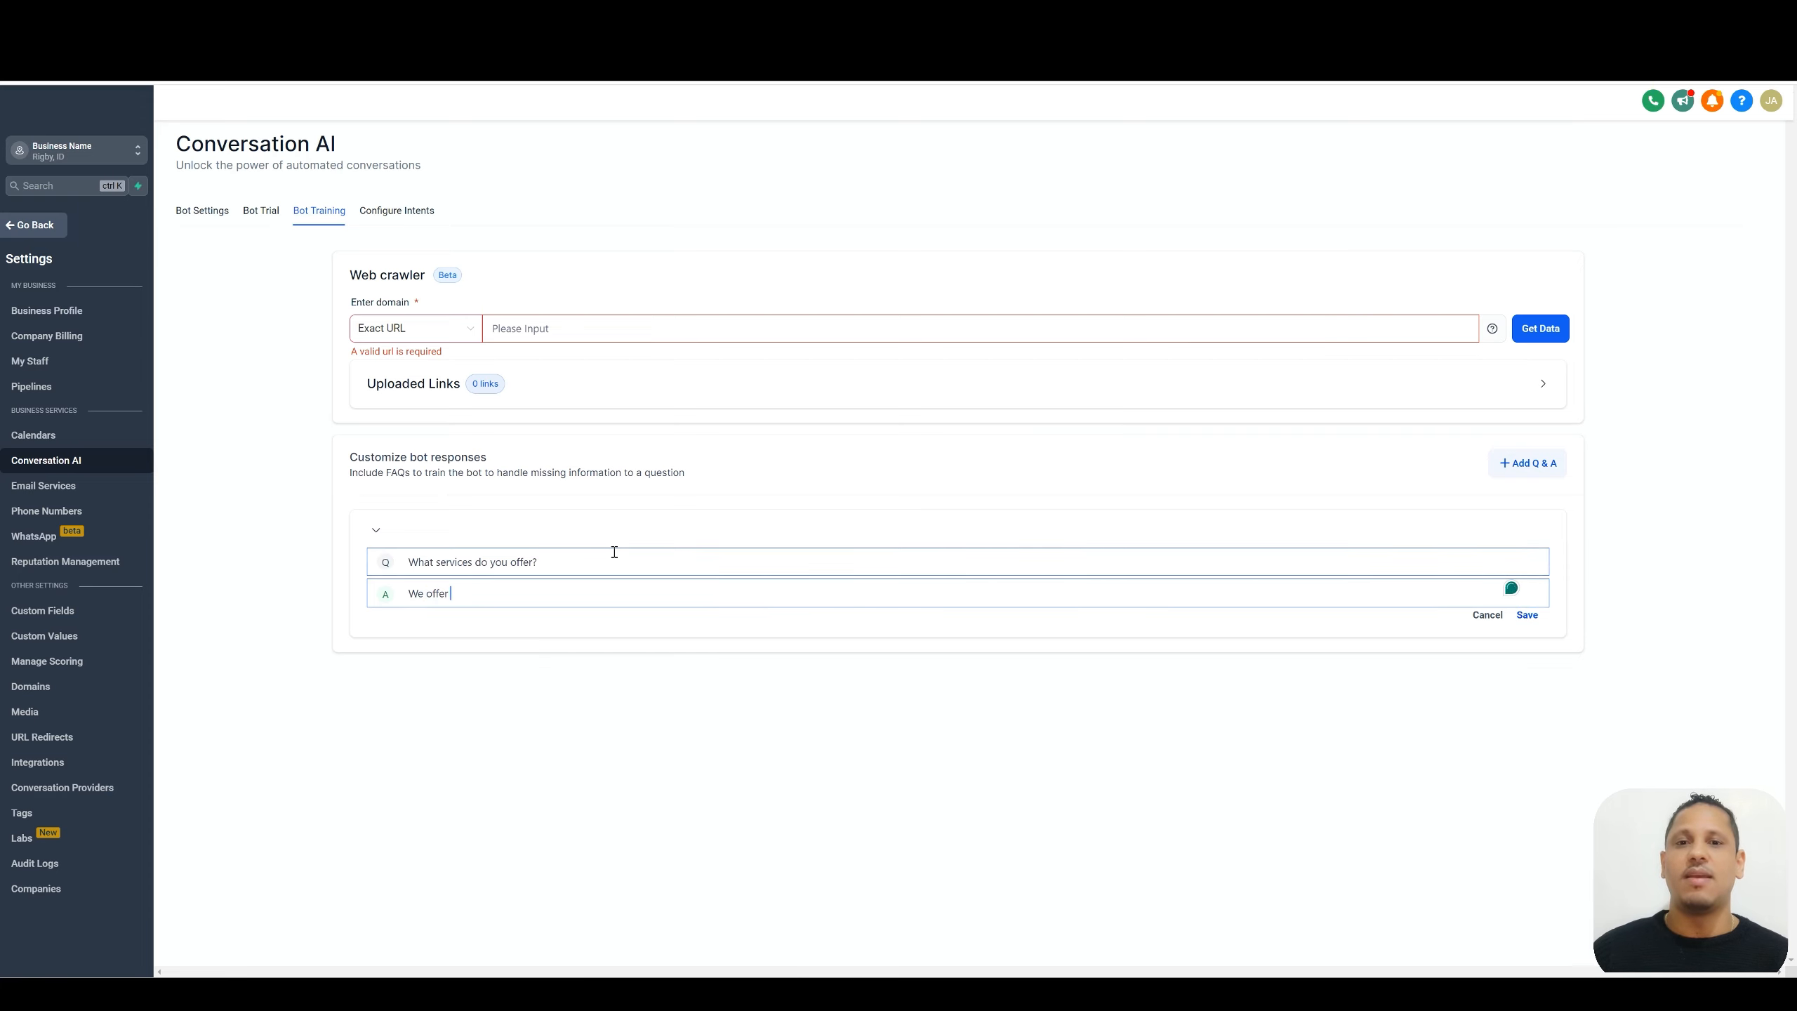
type("x, y, a")
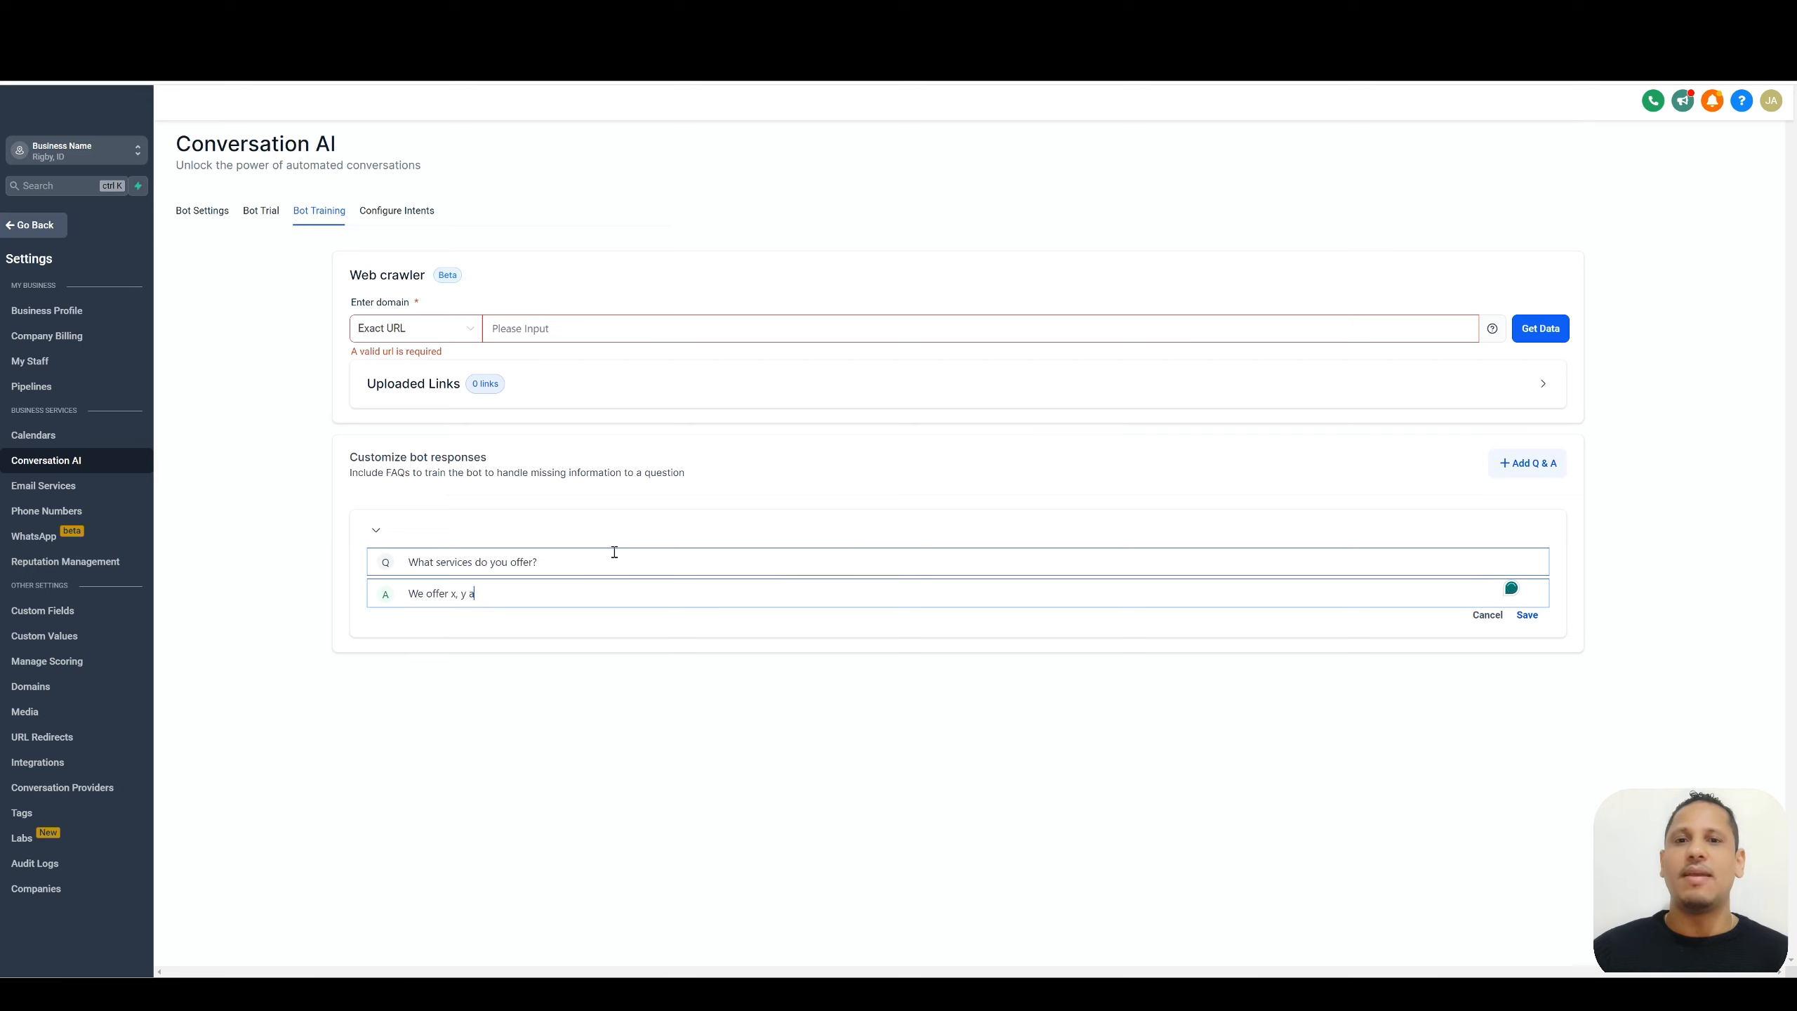
type("nd z pro")
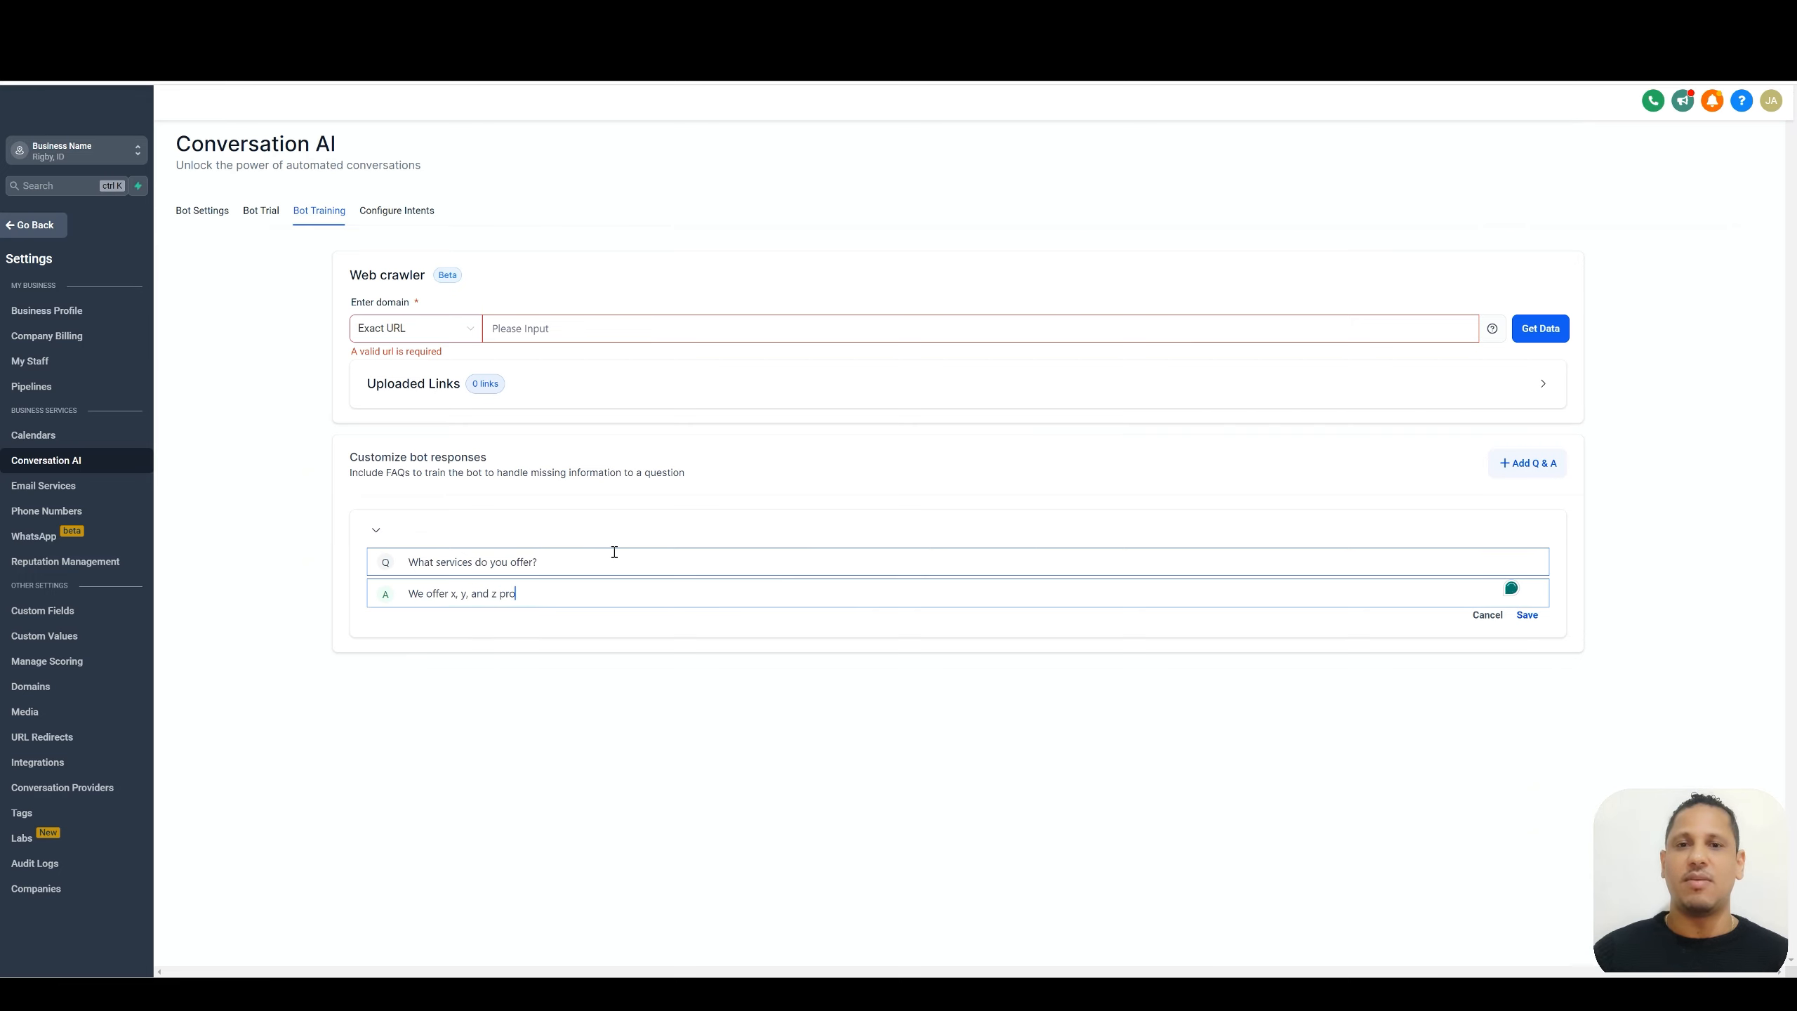
type("ducts and servcies")
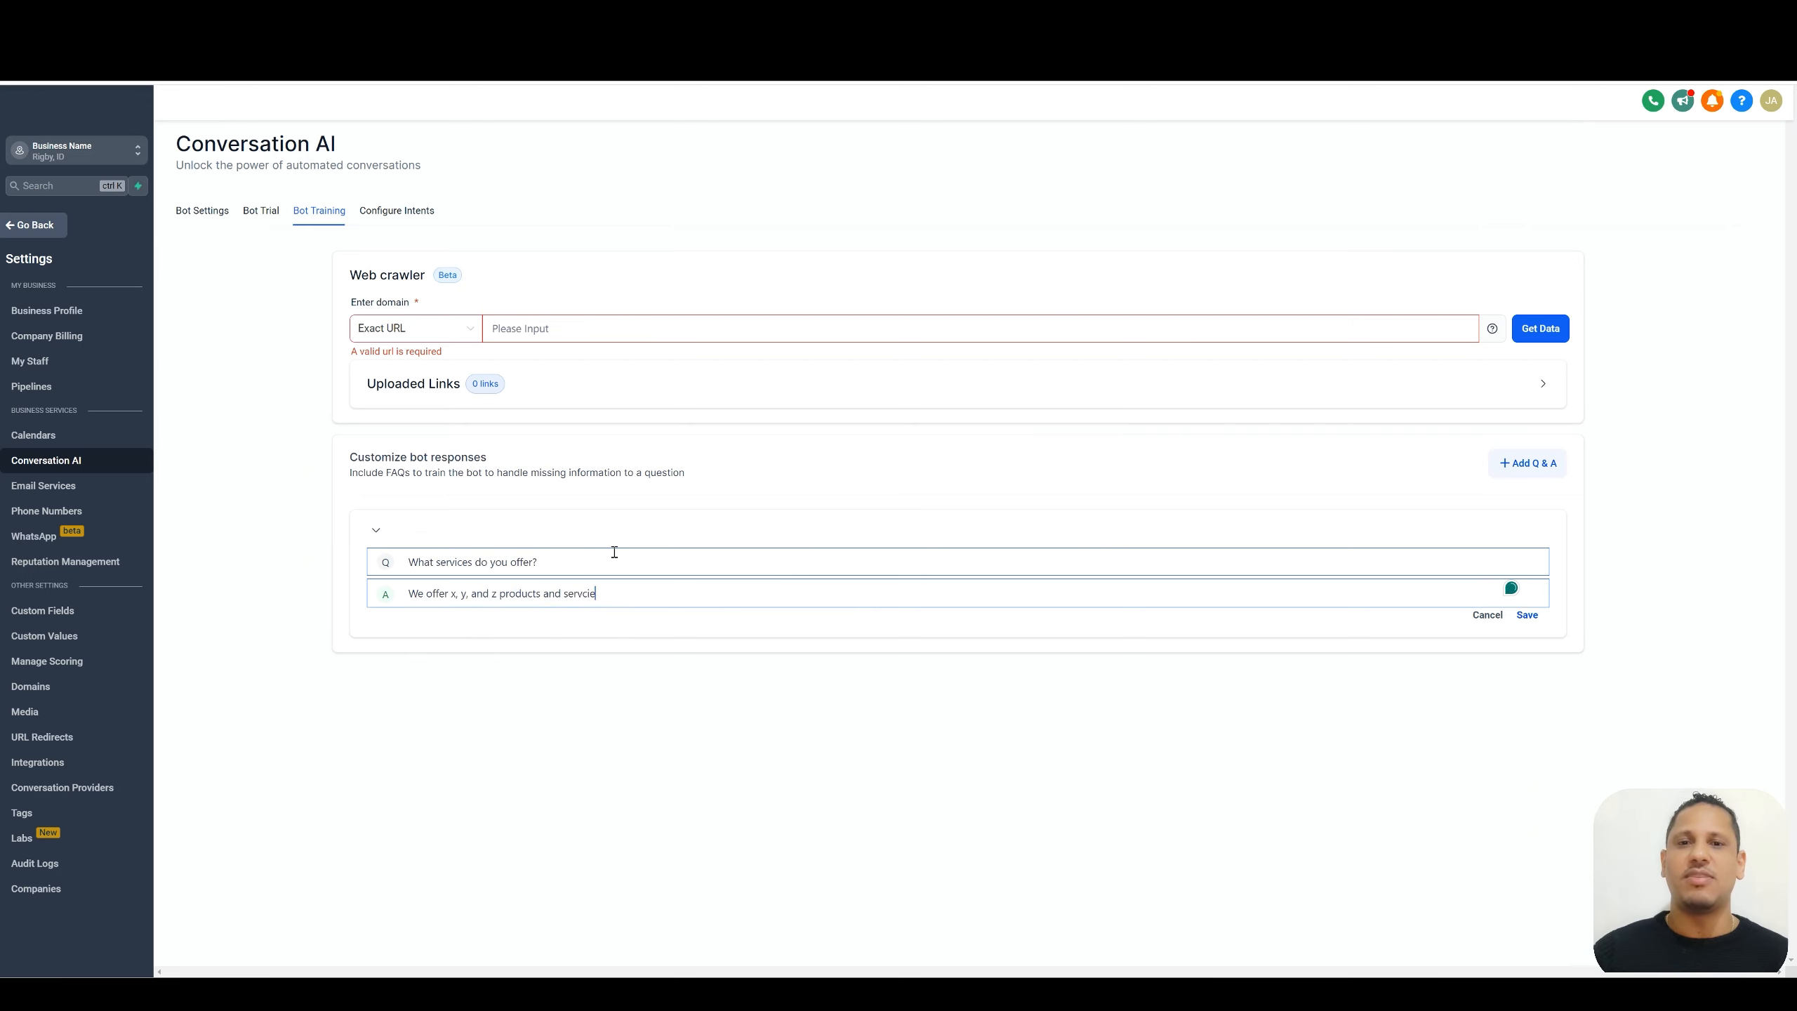
key("BackSpace")
key("BackSpace")
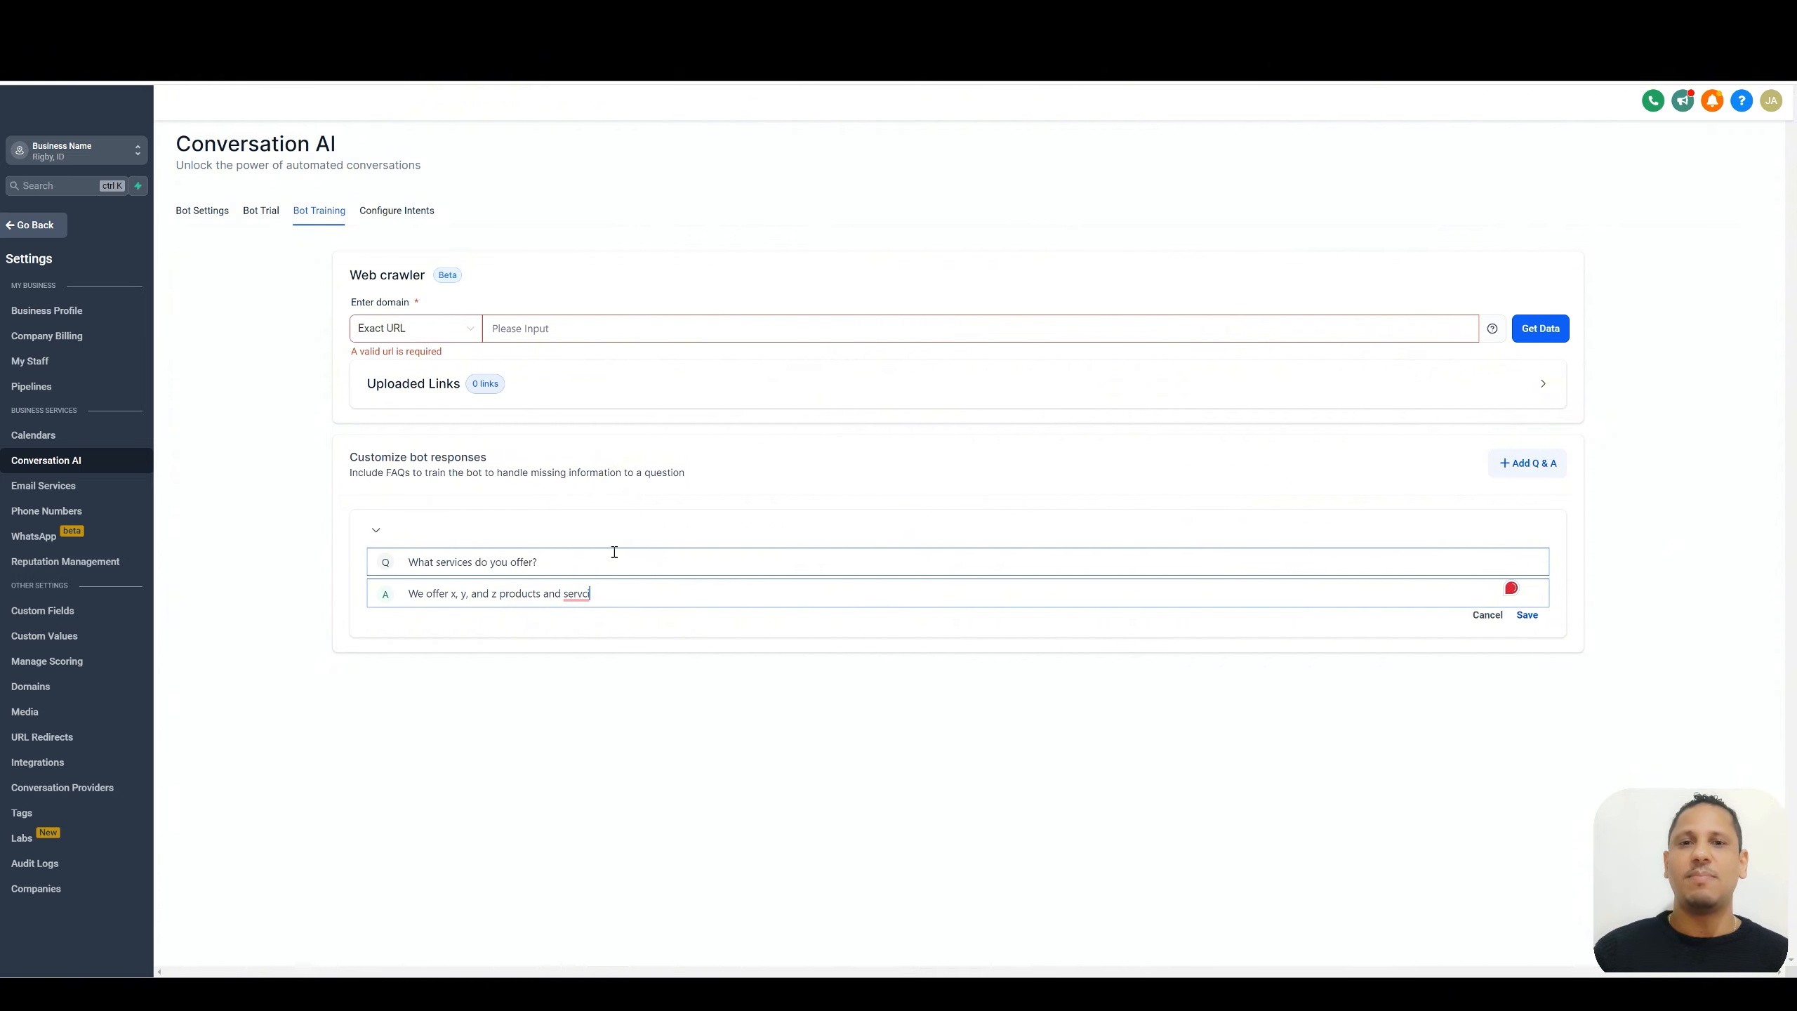
type("es")
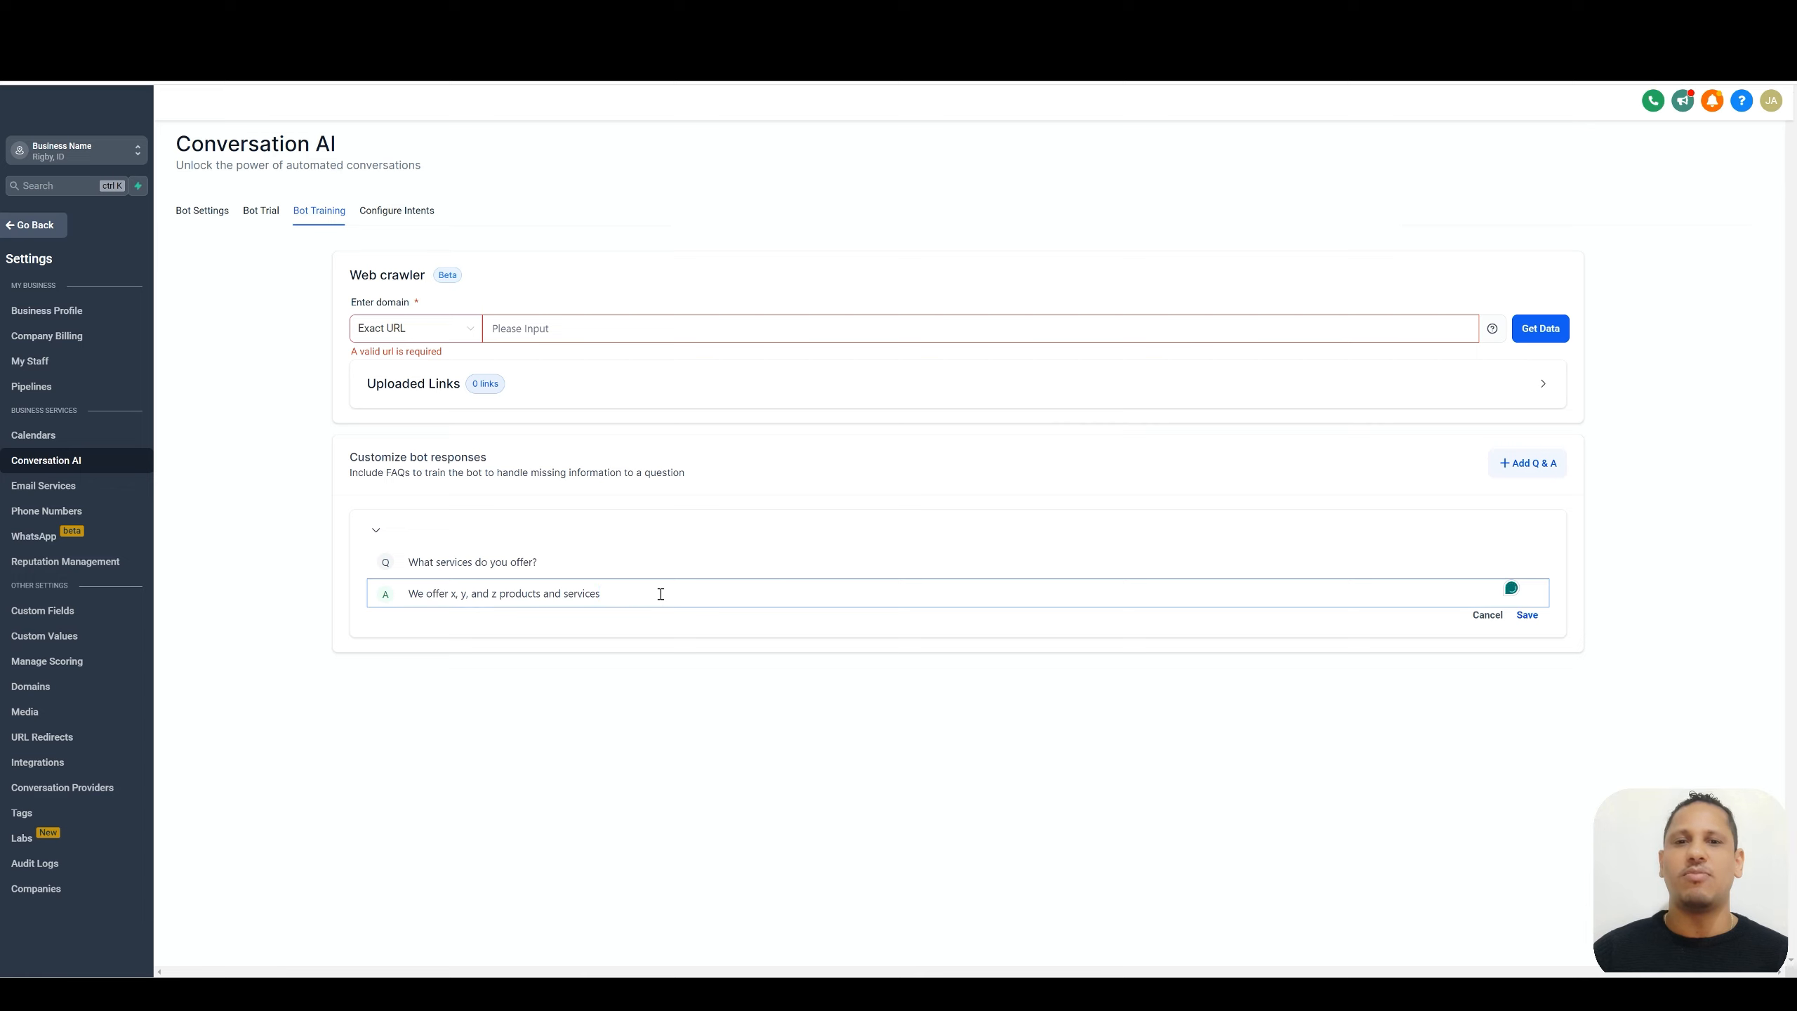
left_click_drag(660, 594, 405, 594)
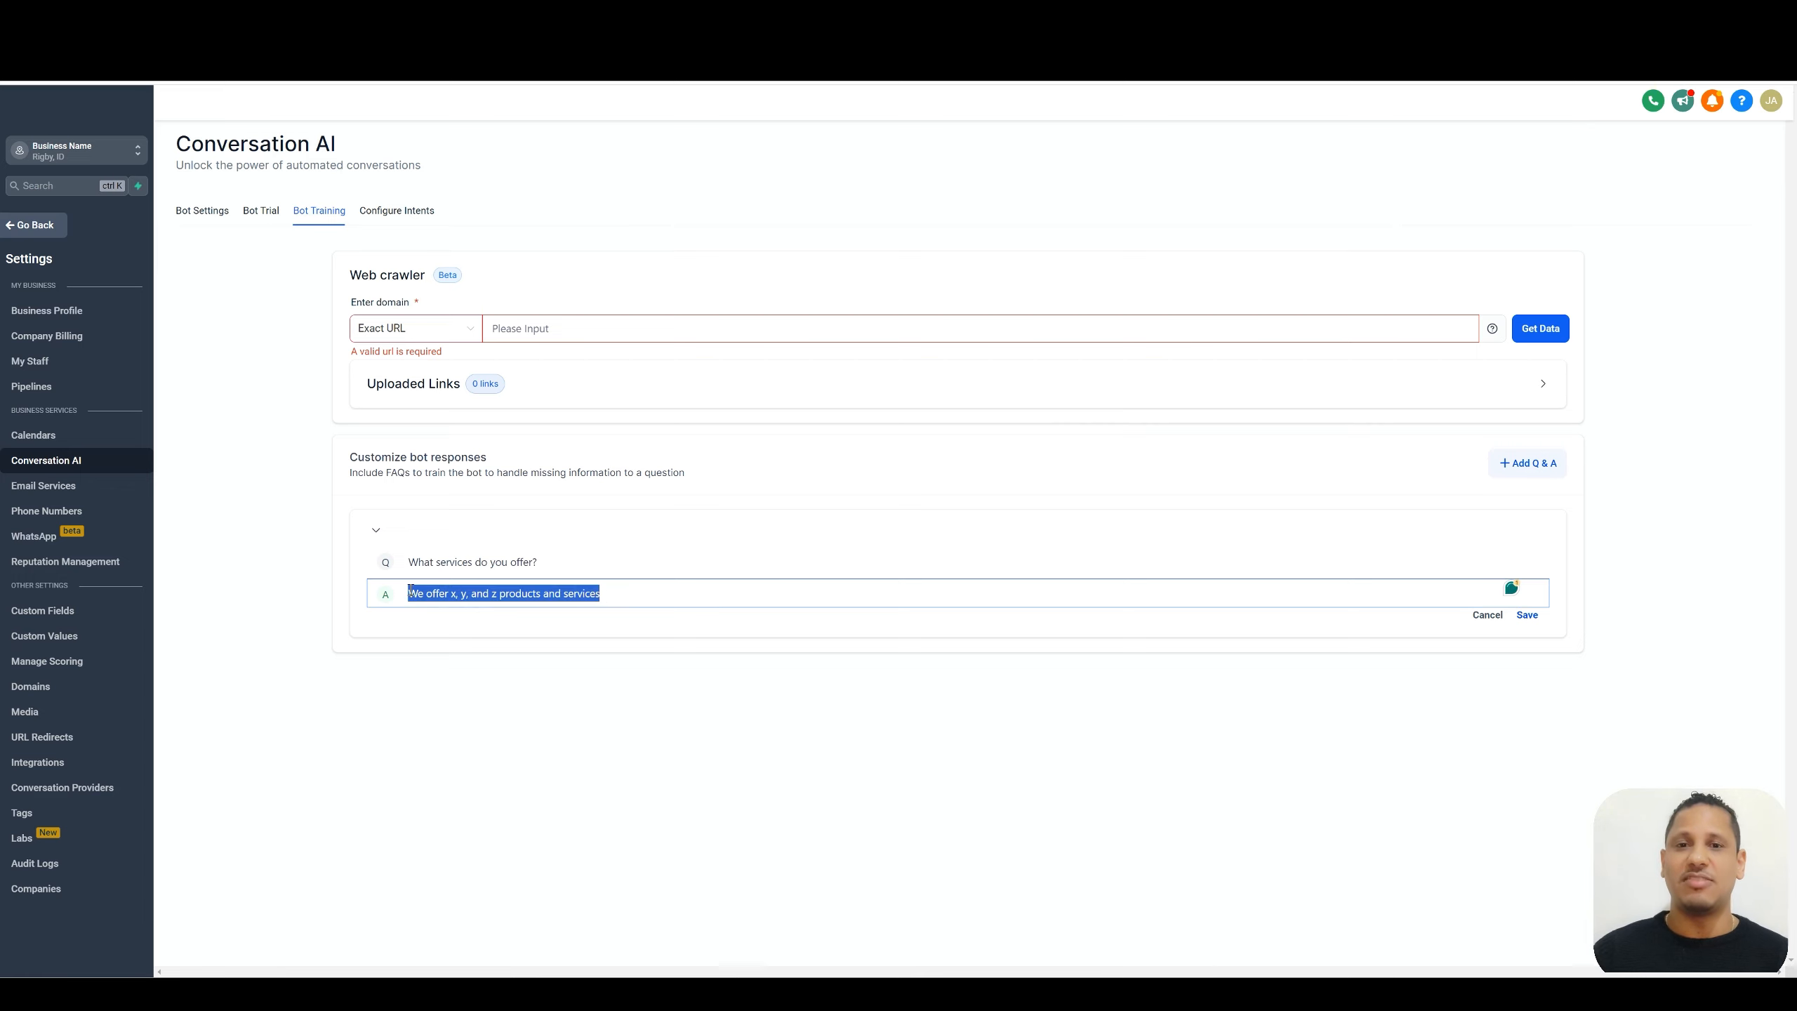
left_click(616, 600)
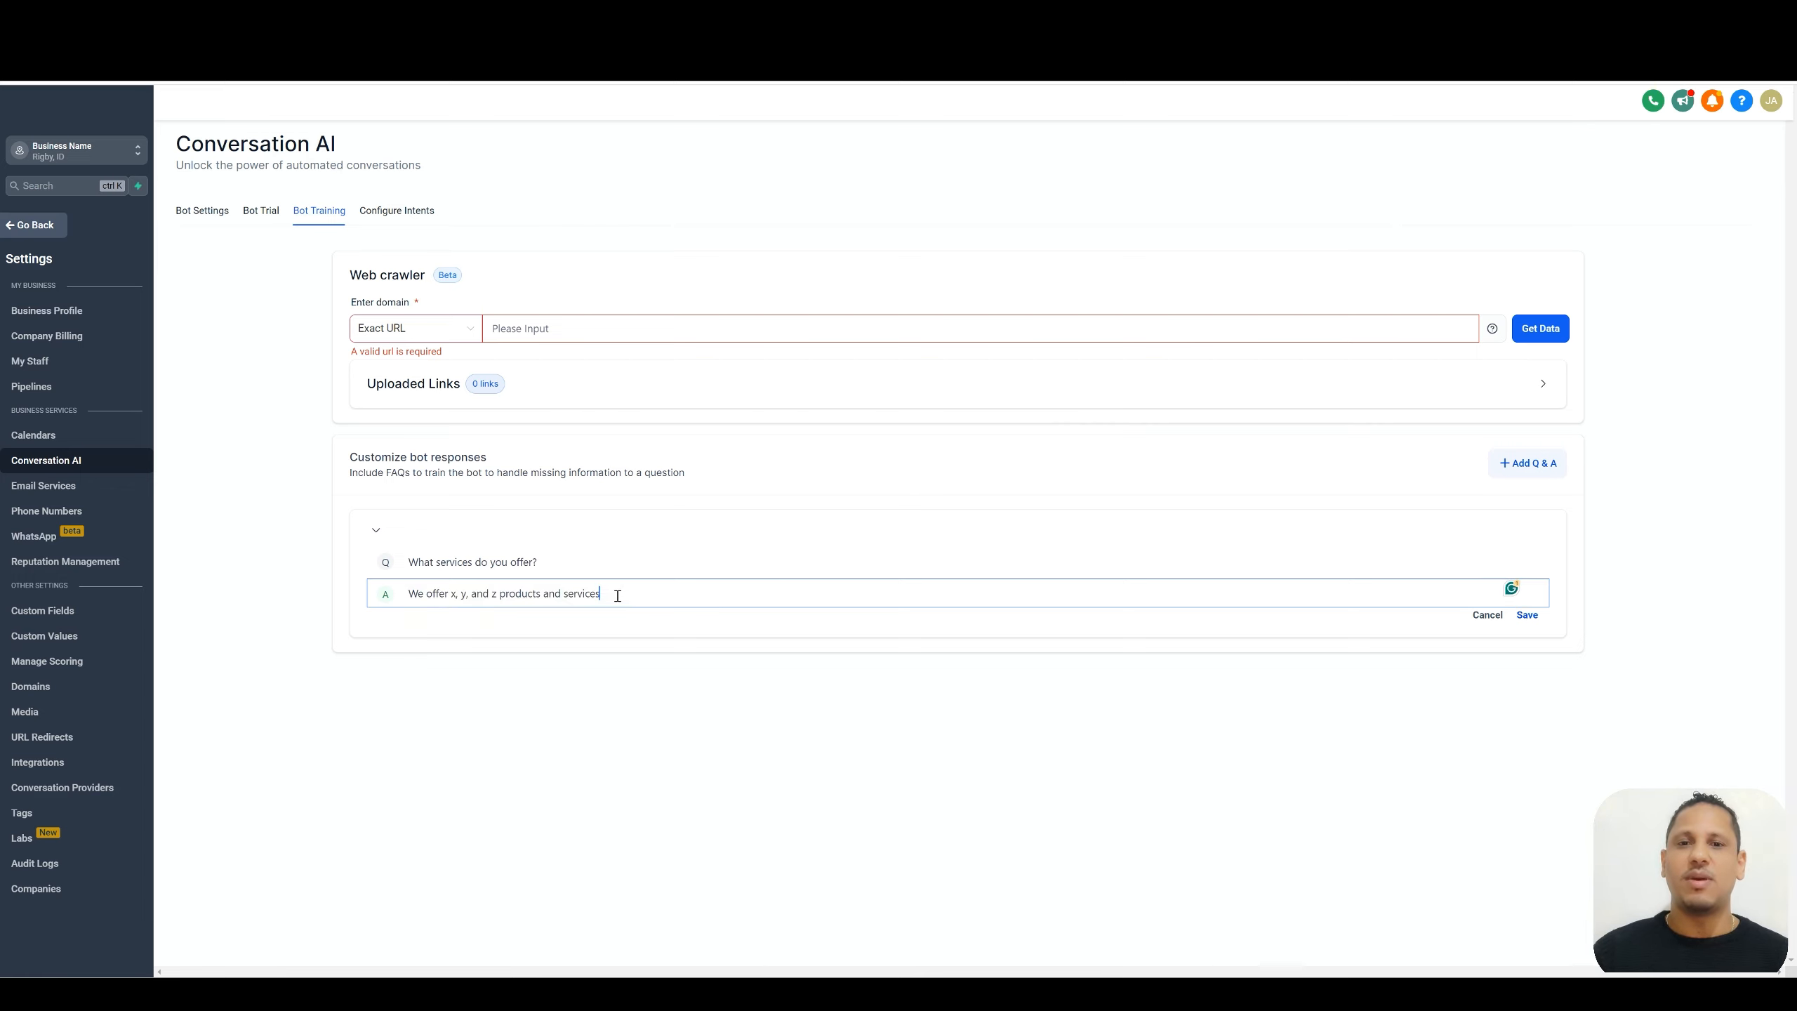
left_click_drag(617, 596, 407, 594)
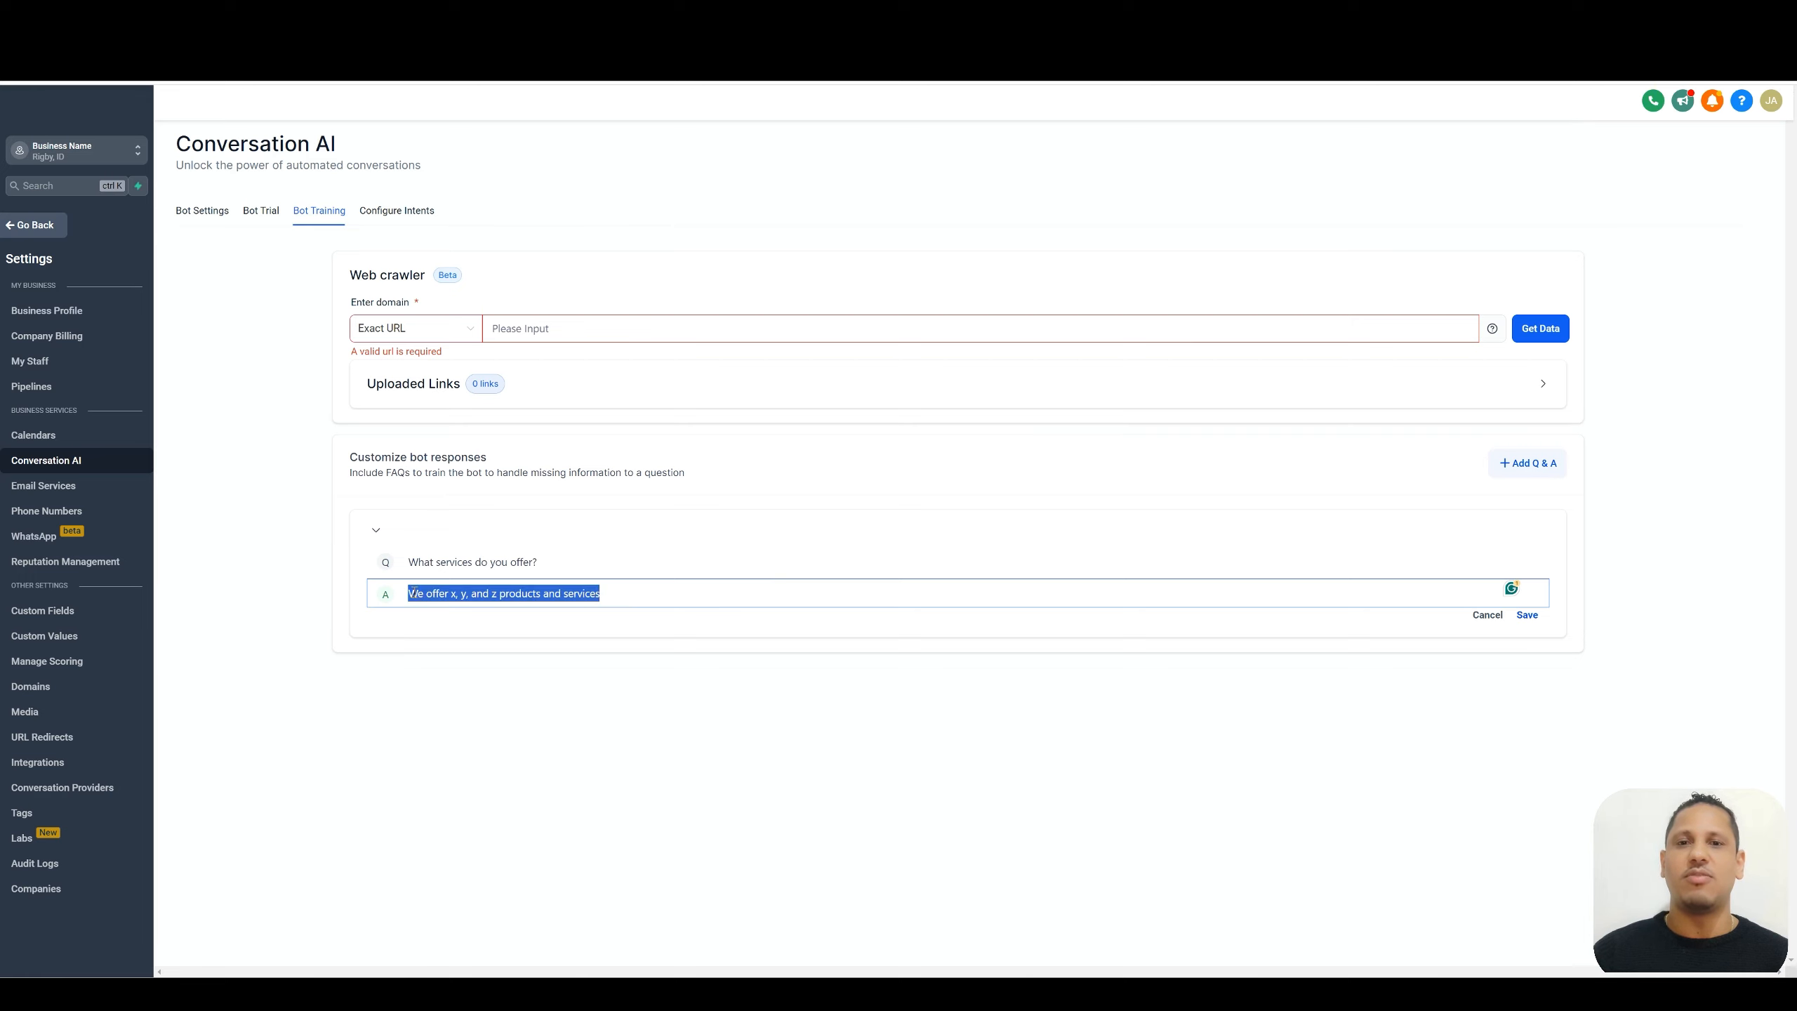
left_click(660, 620)
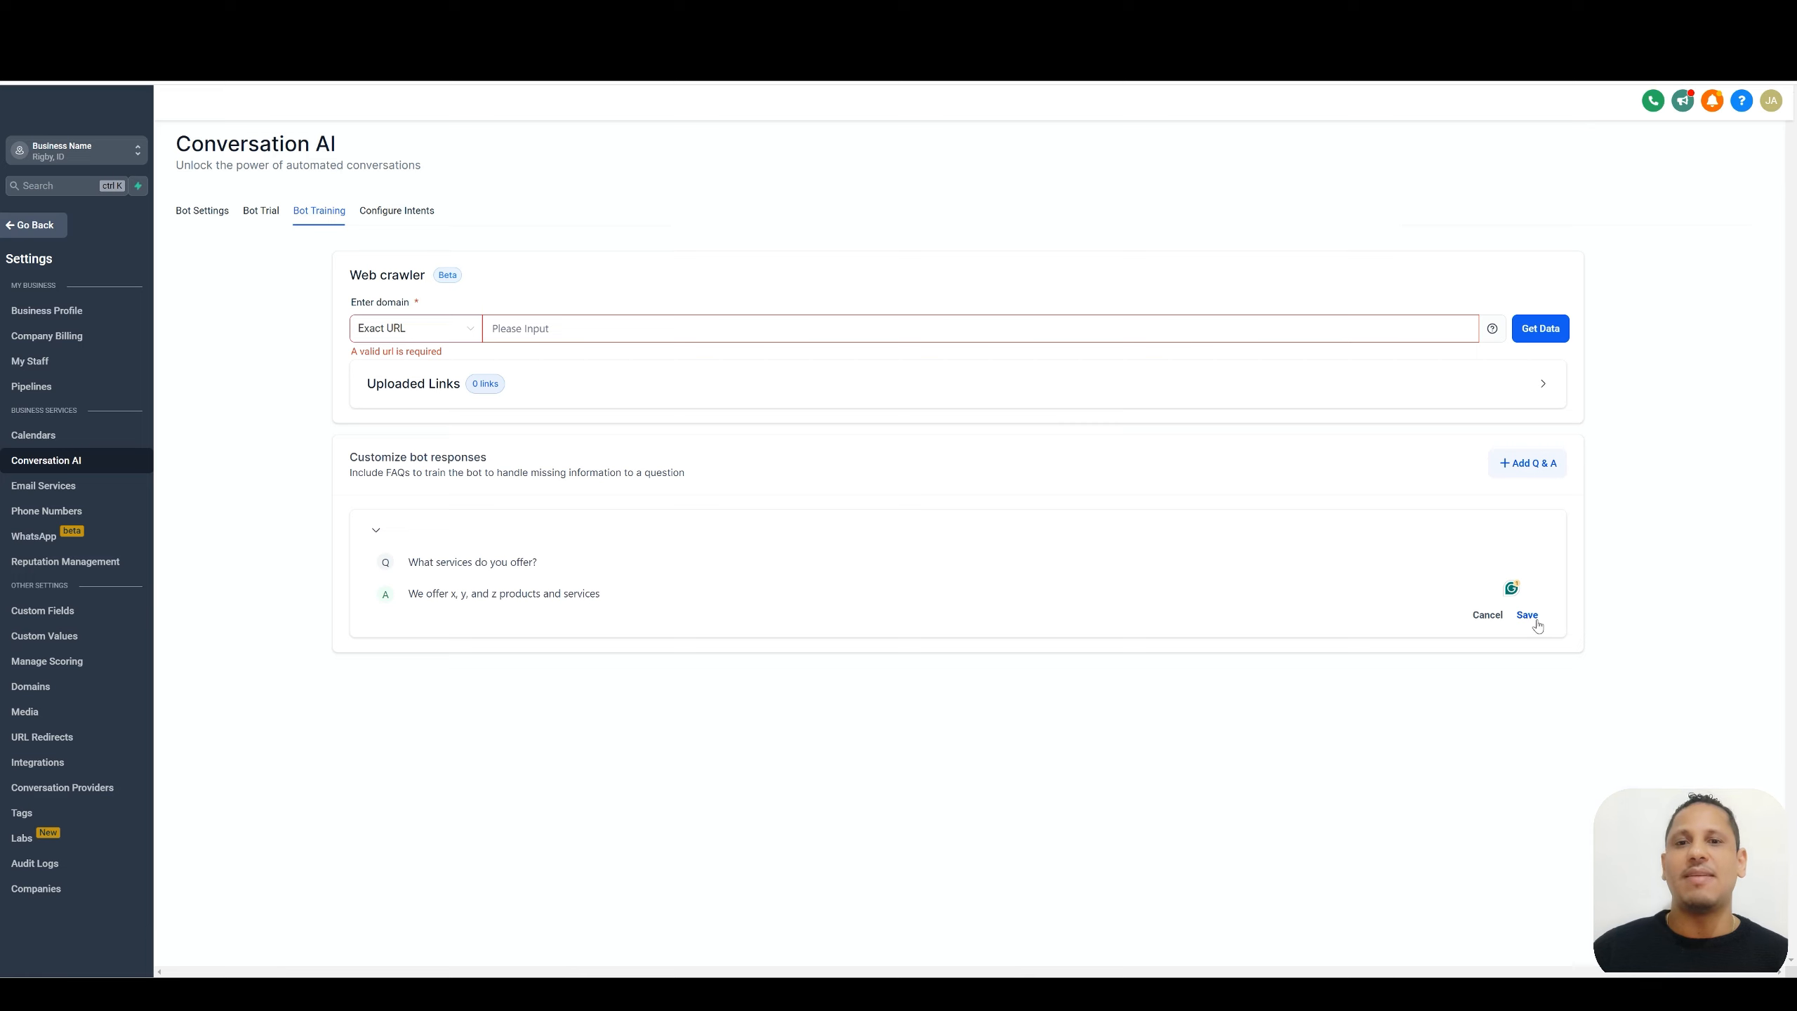
left_click(1526, 614)
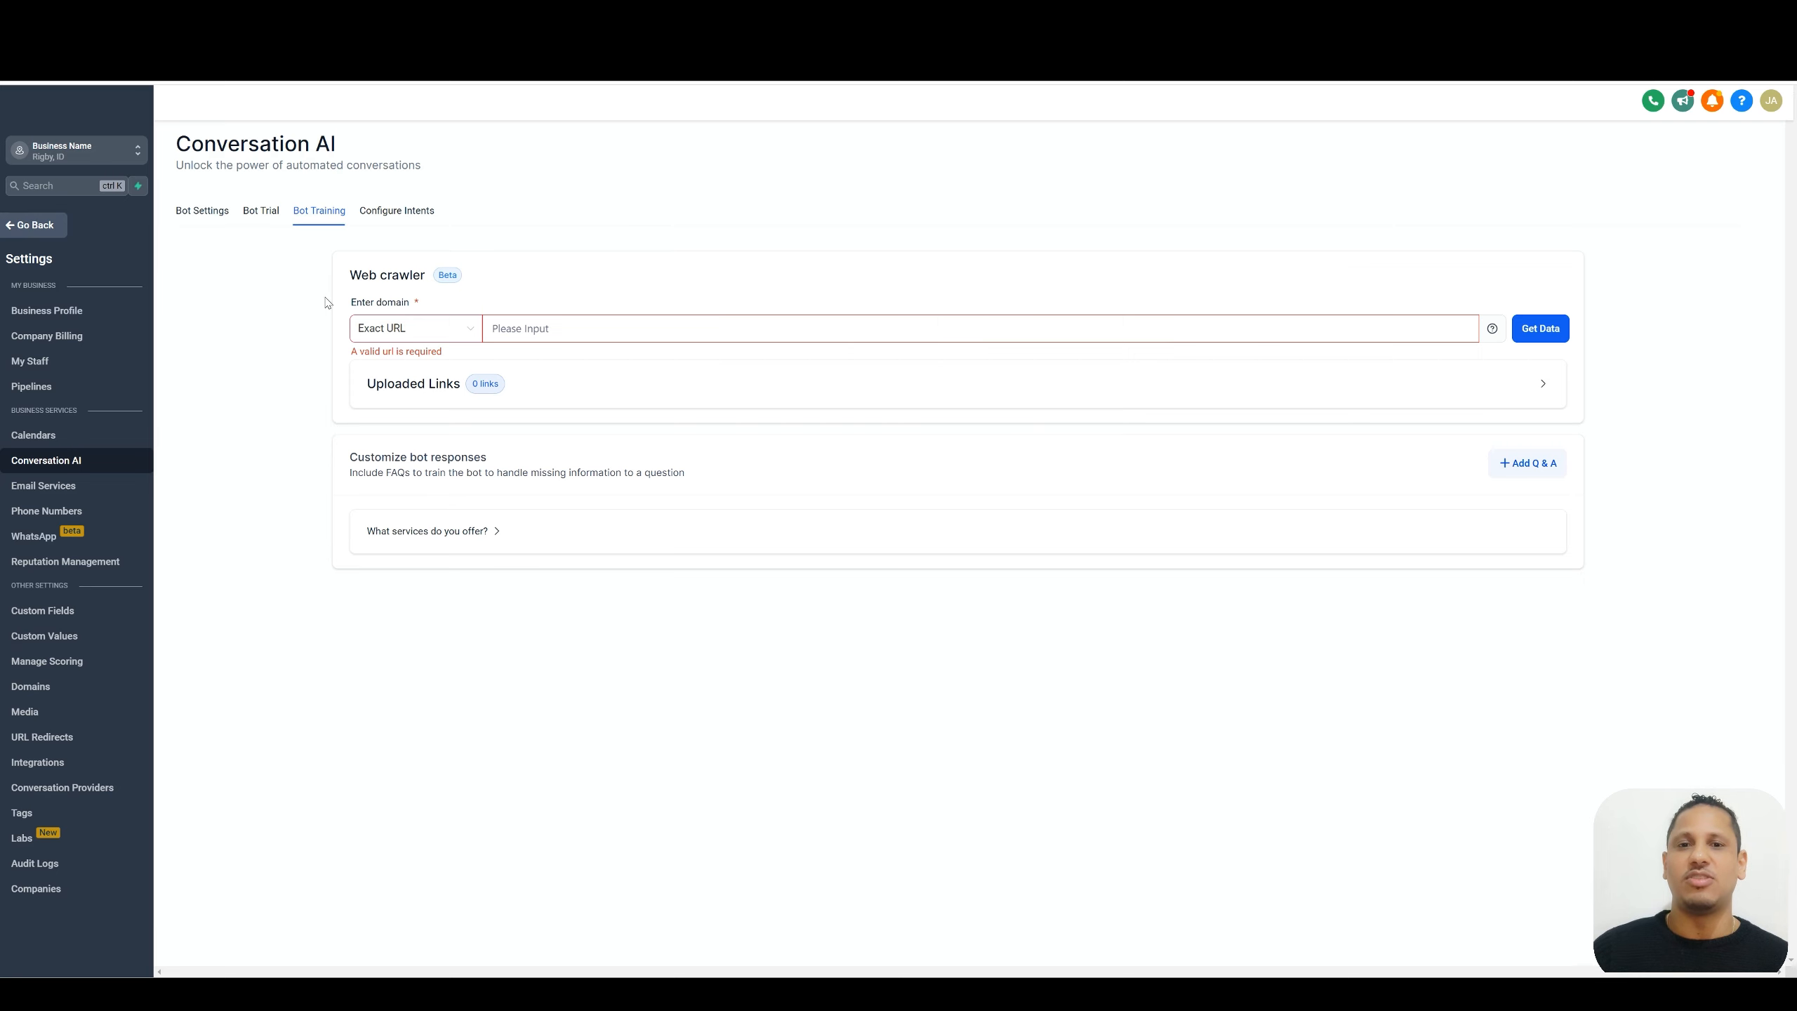
Enable the Appointment Booking intent with the Business Booking calendar, leaving the option to only send the booking link off.
left_click(397, 213)
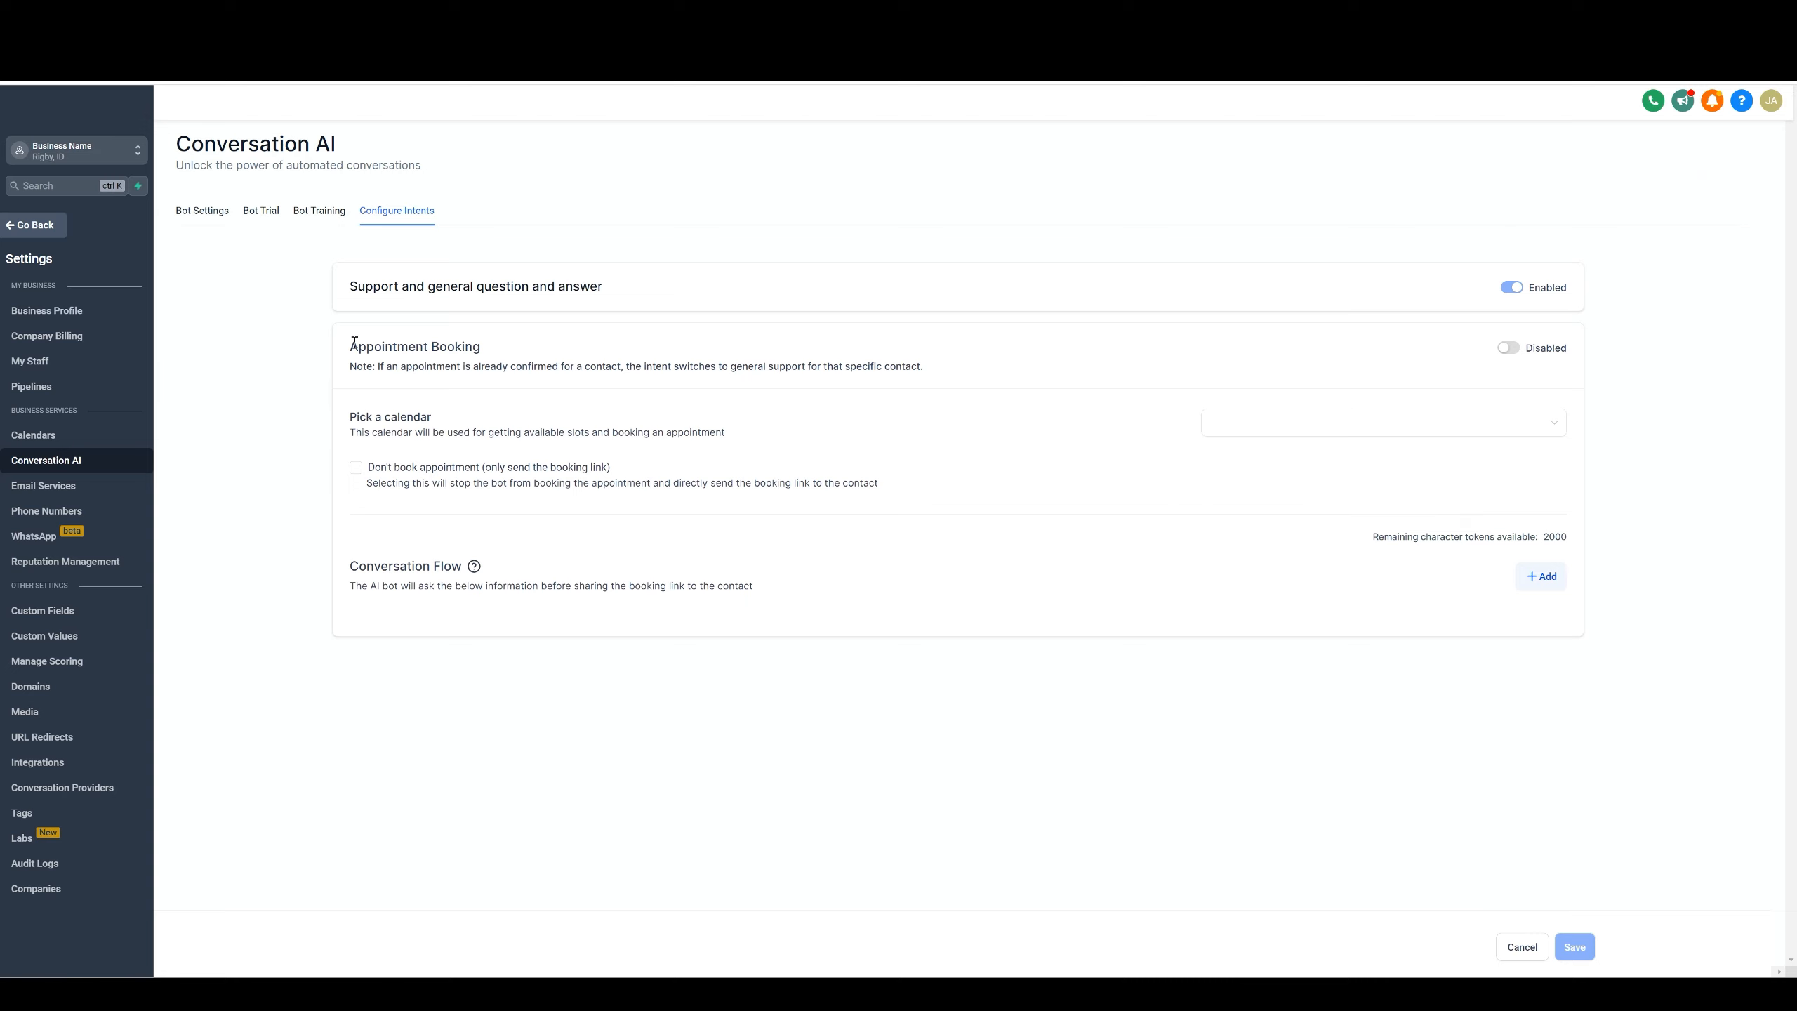
left_click_drag(350, 346, 526, 345)
left_click(499, 345)
left_click(1510, 348)
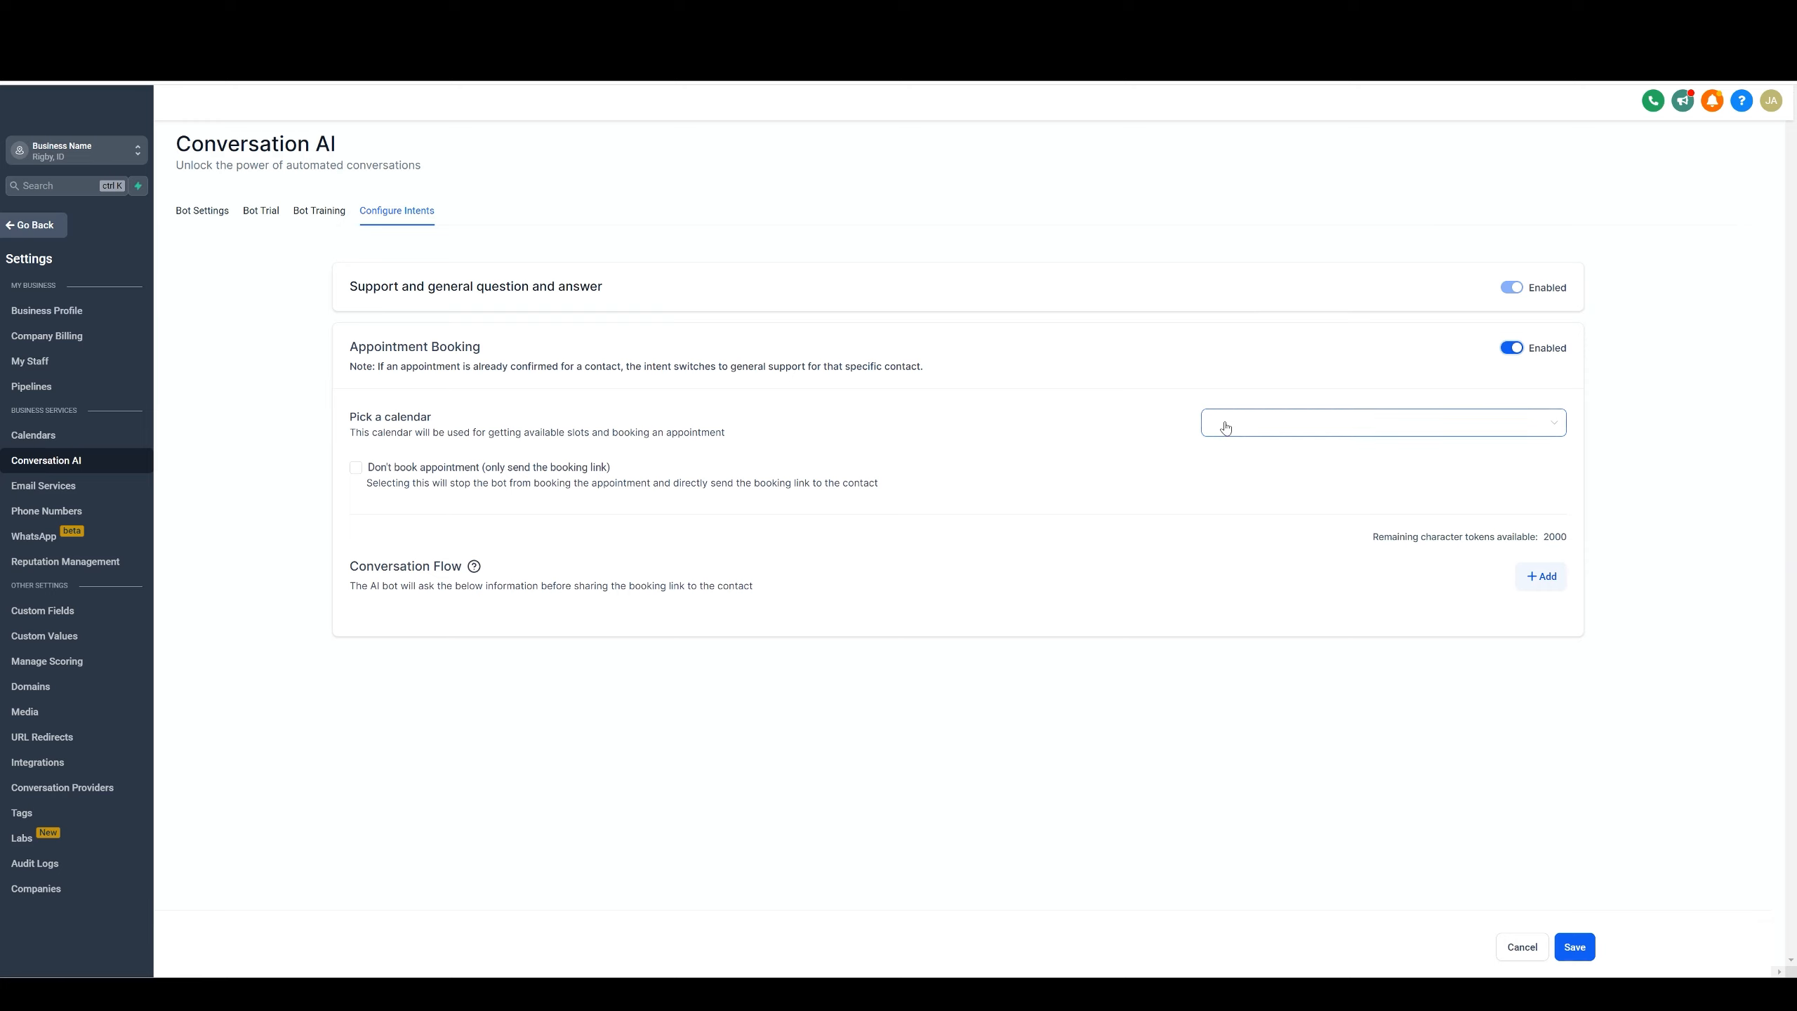
left_click(1296, 427)
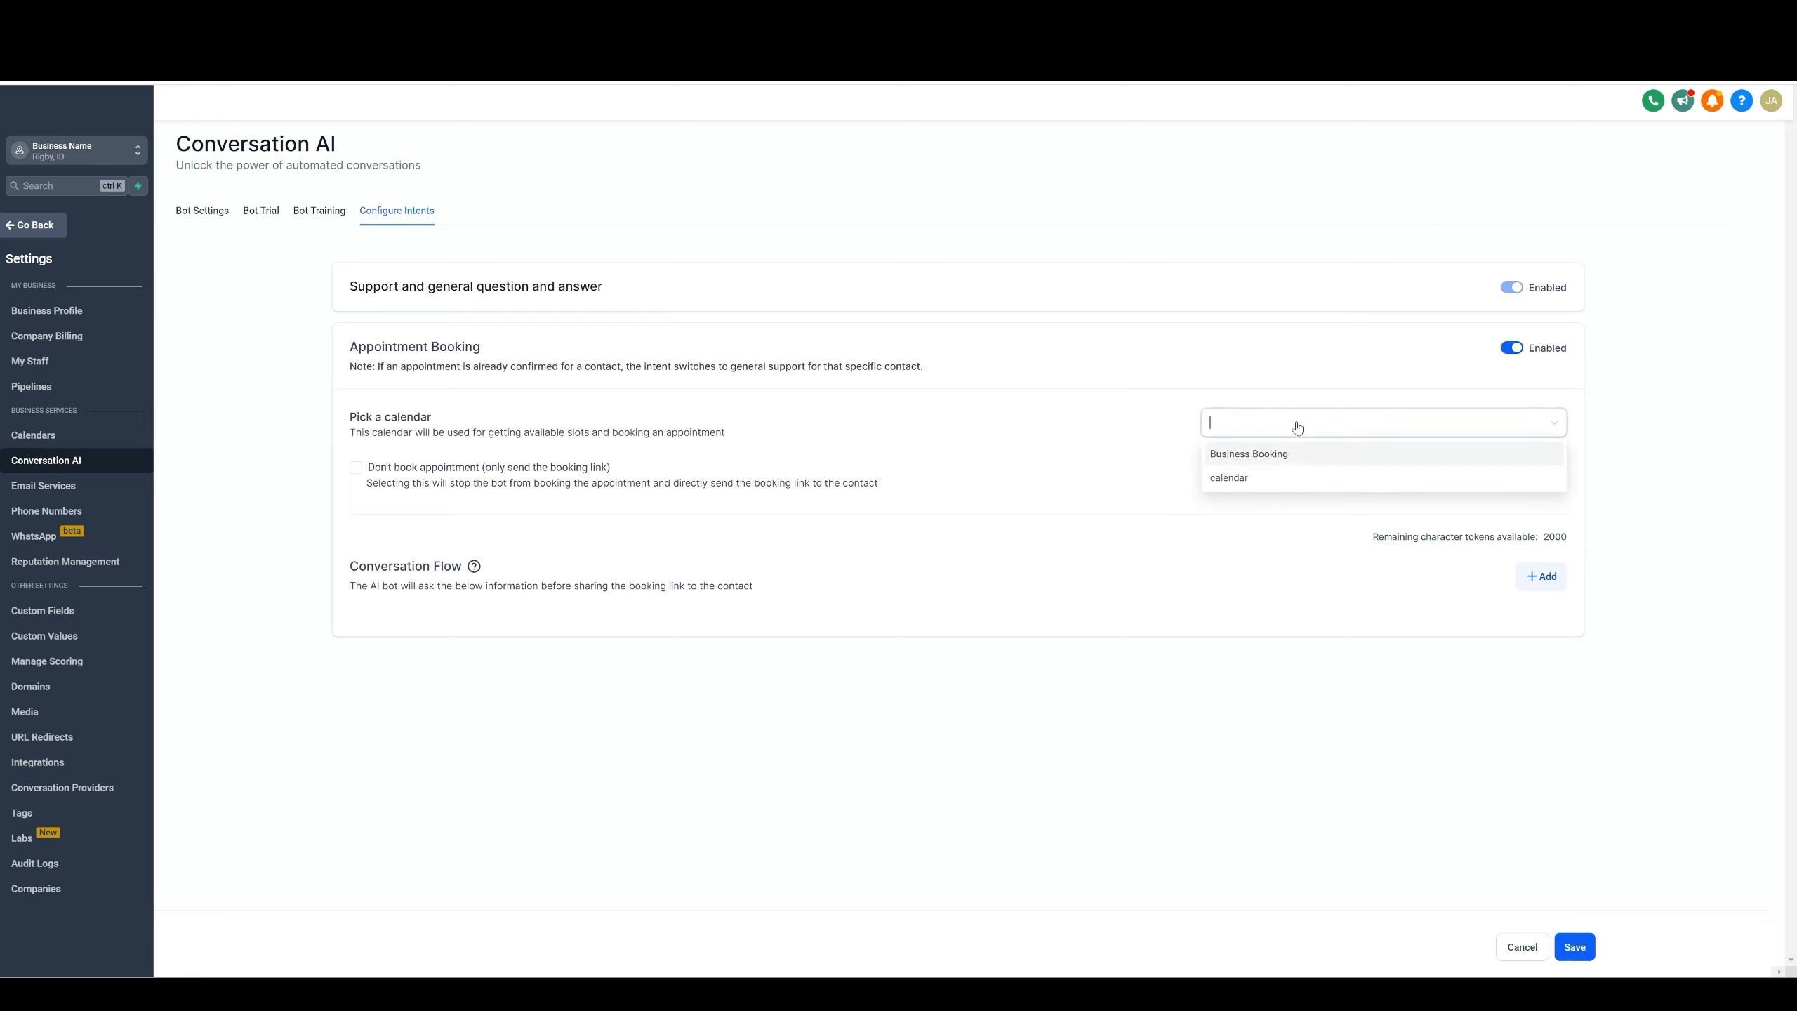
left_click(1258, 456)
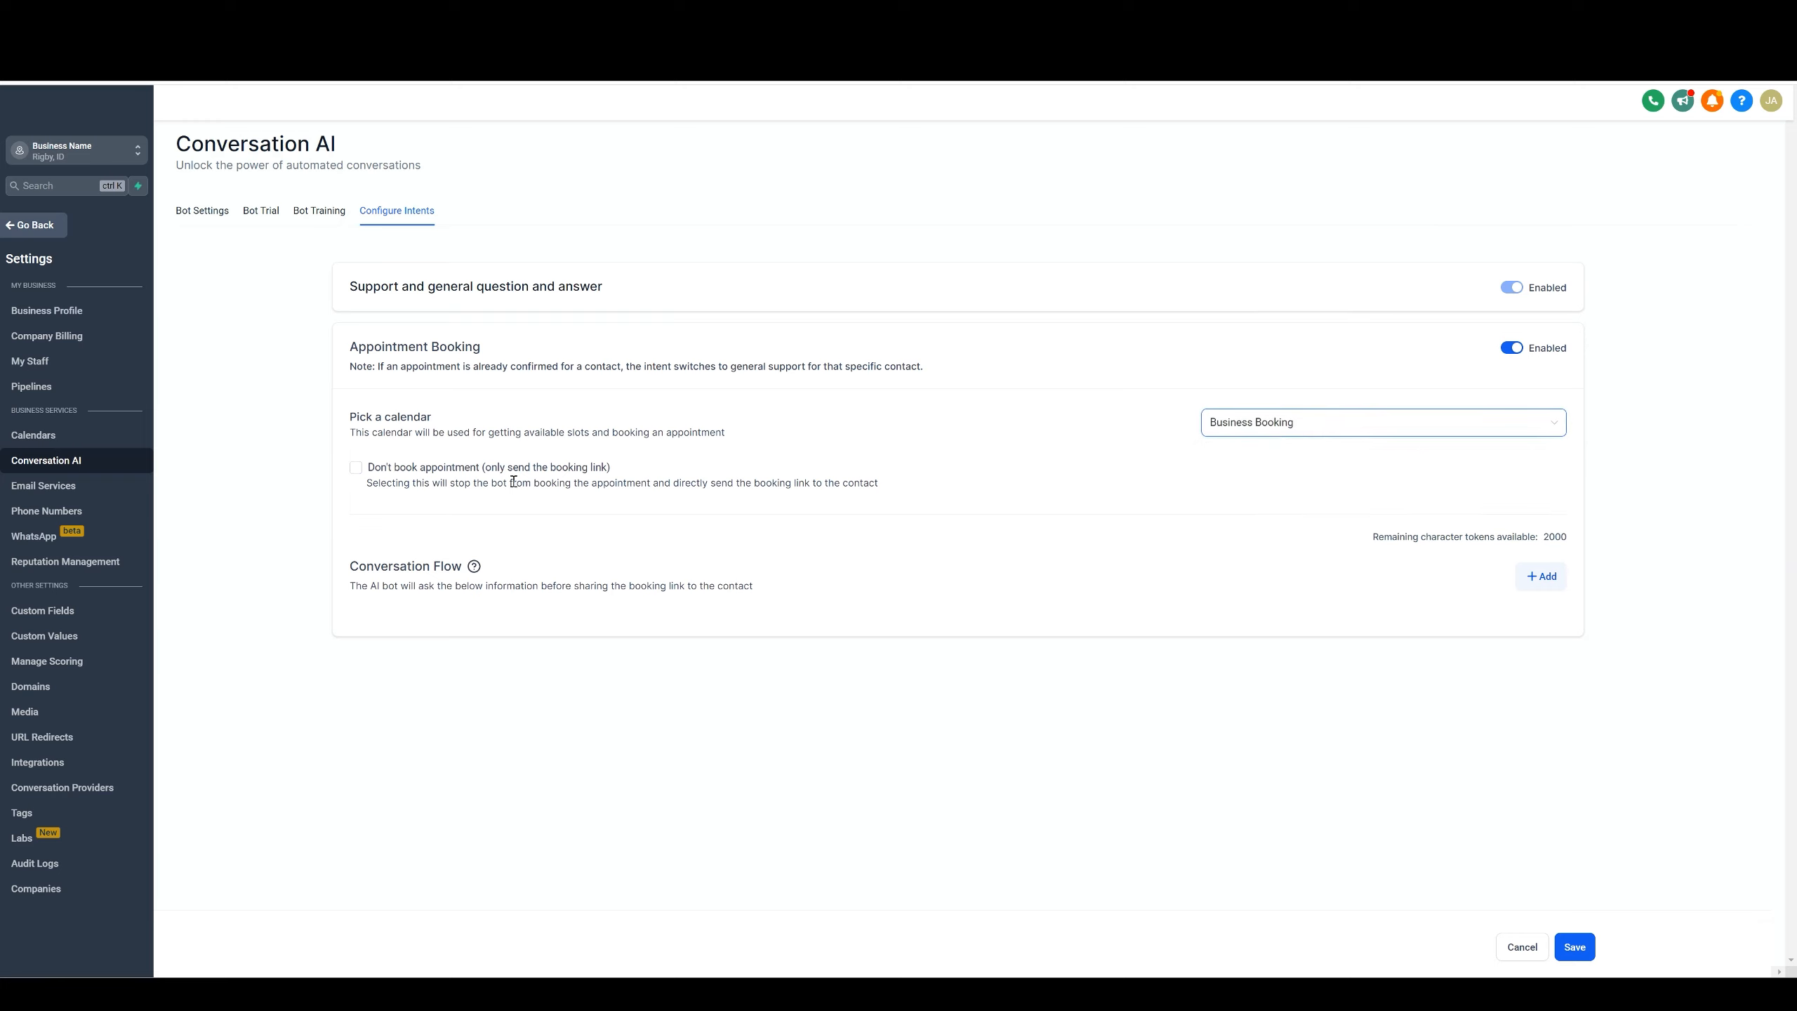
left_click(382, 475)
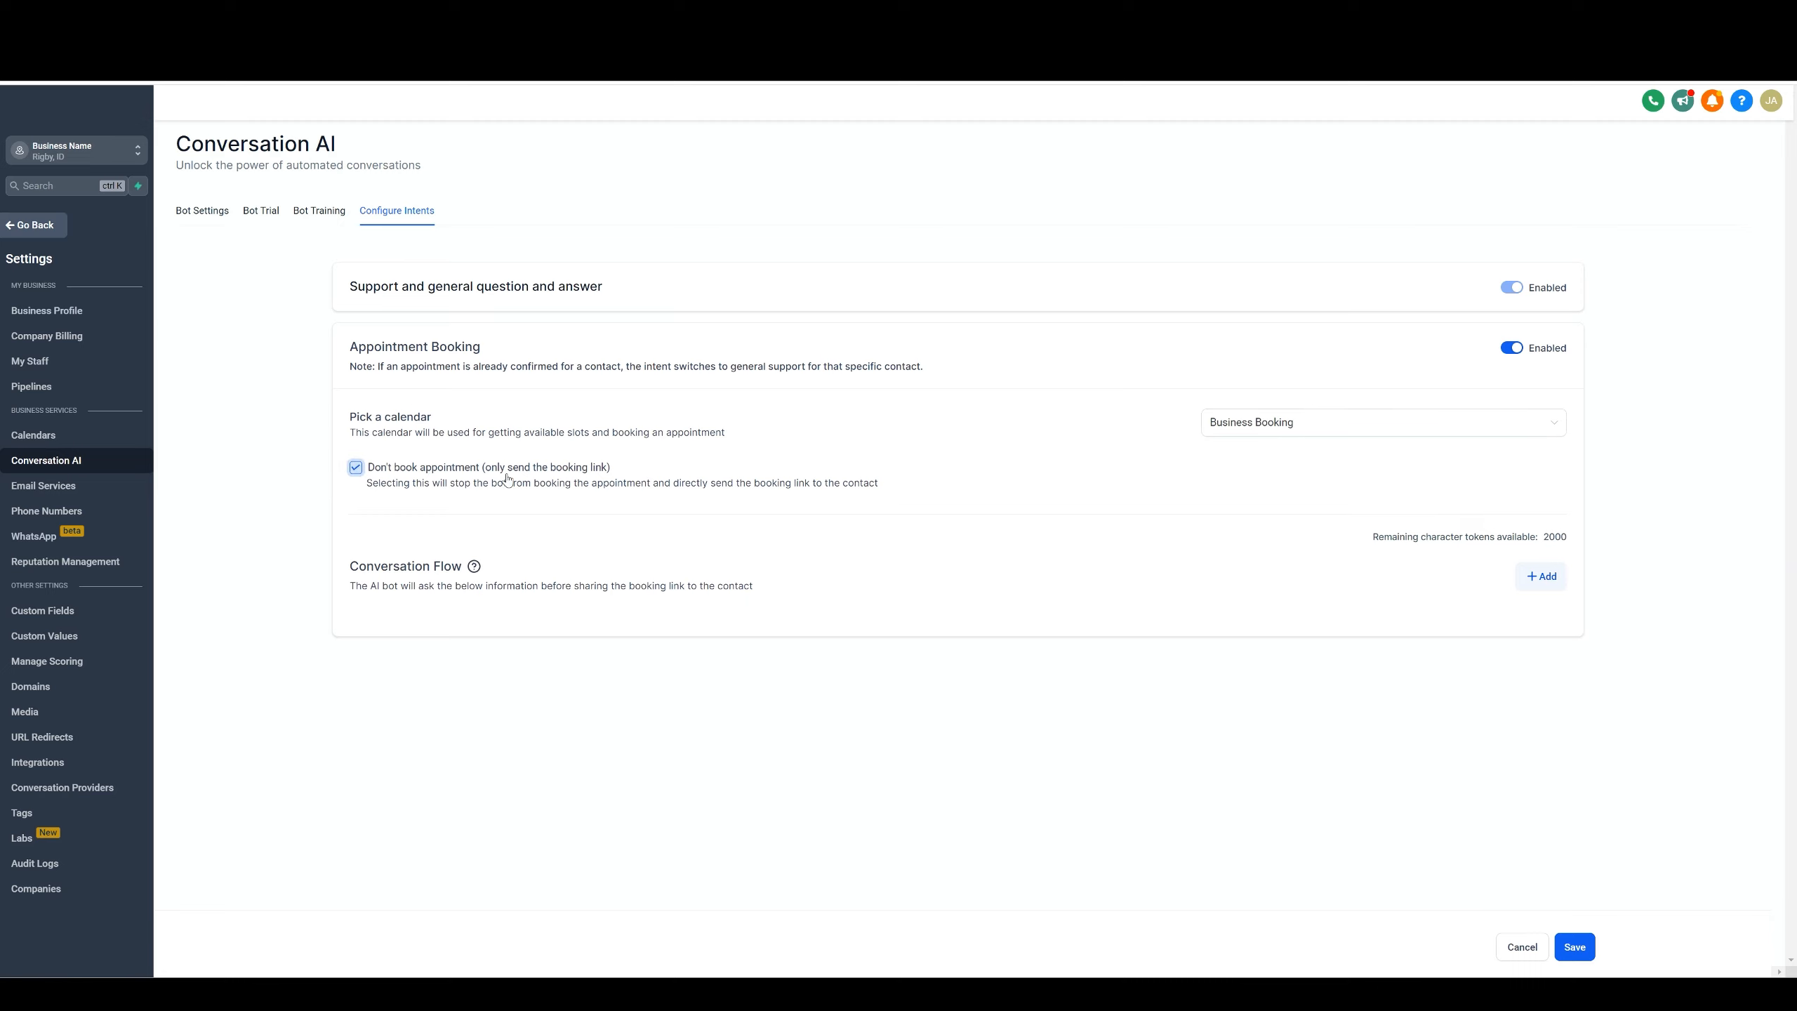
left_click(356, 468)
Add the question "What area are you looking to buy a home in?" to the appointment booking conversation flow and save it.
left_click(1546, 579)
left_click(441, 634)
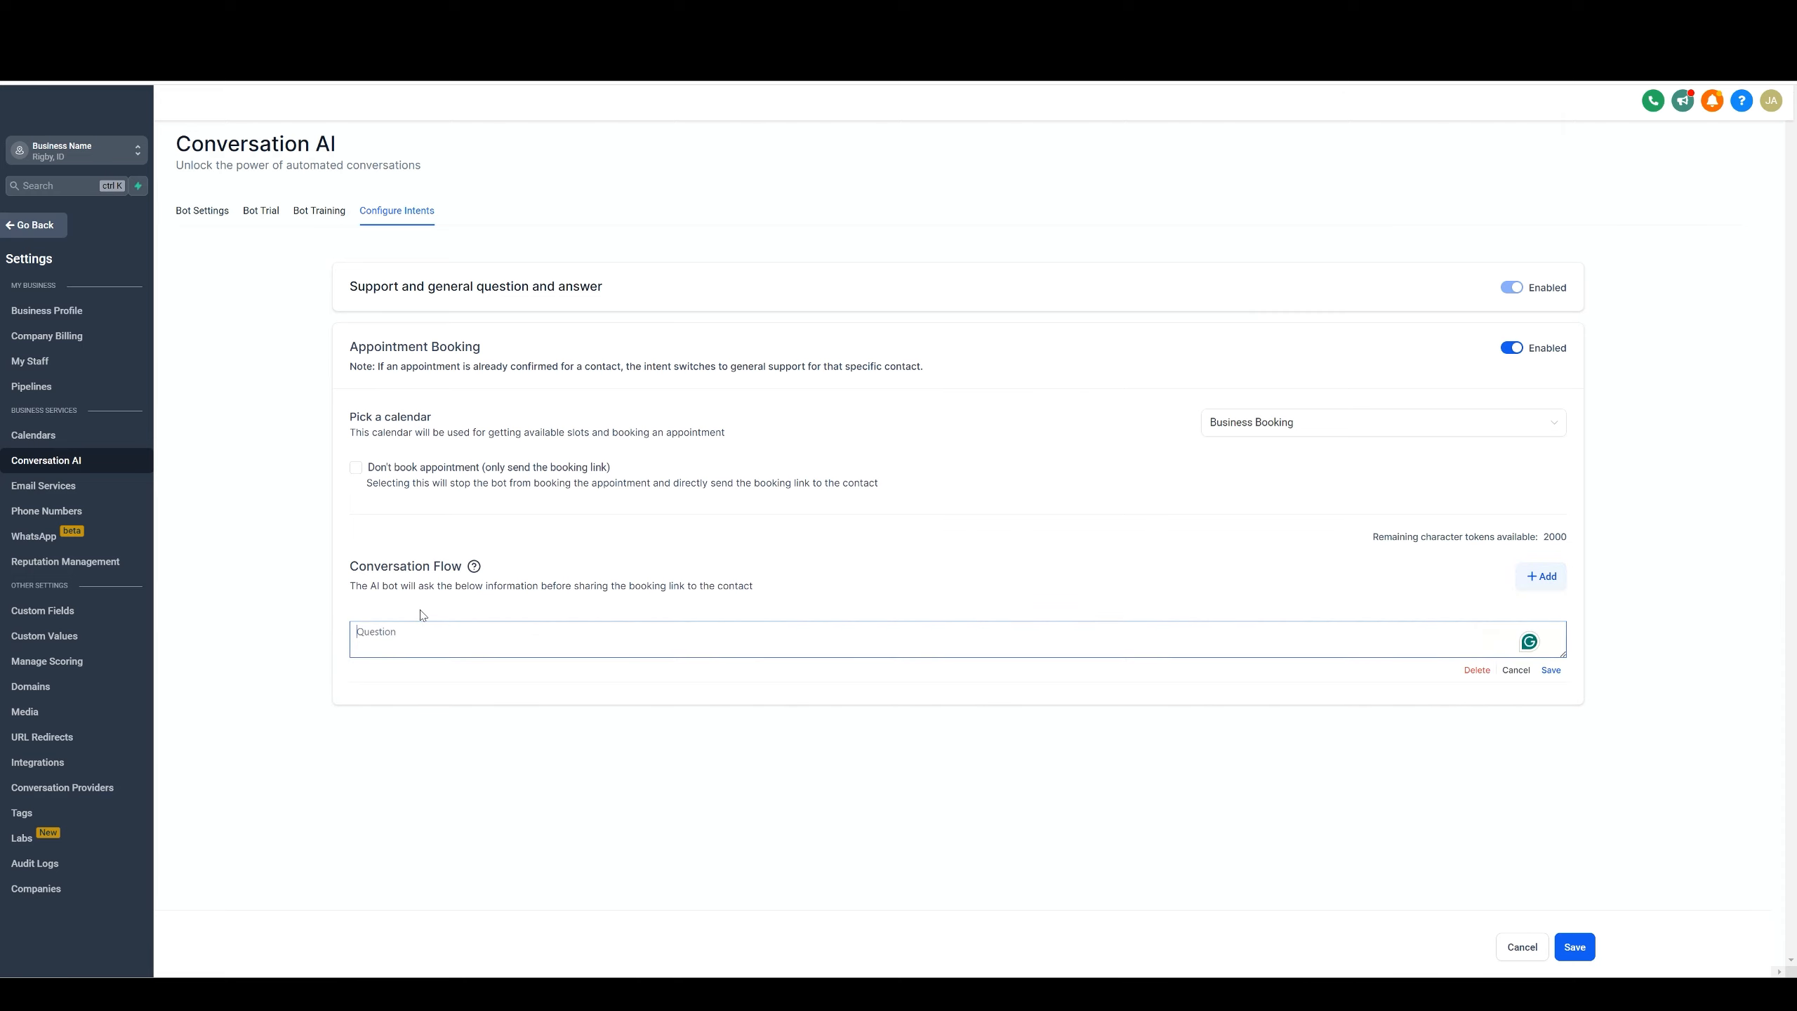
type("What area are you looking to buy a home in?")
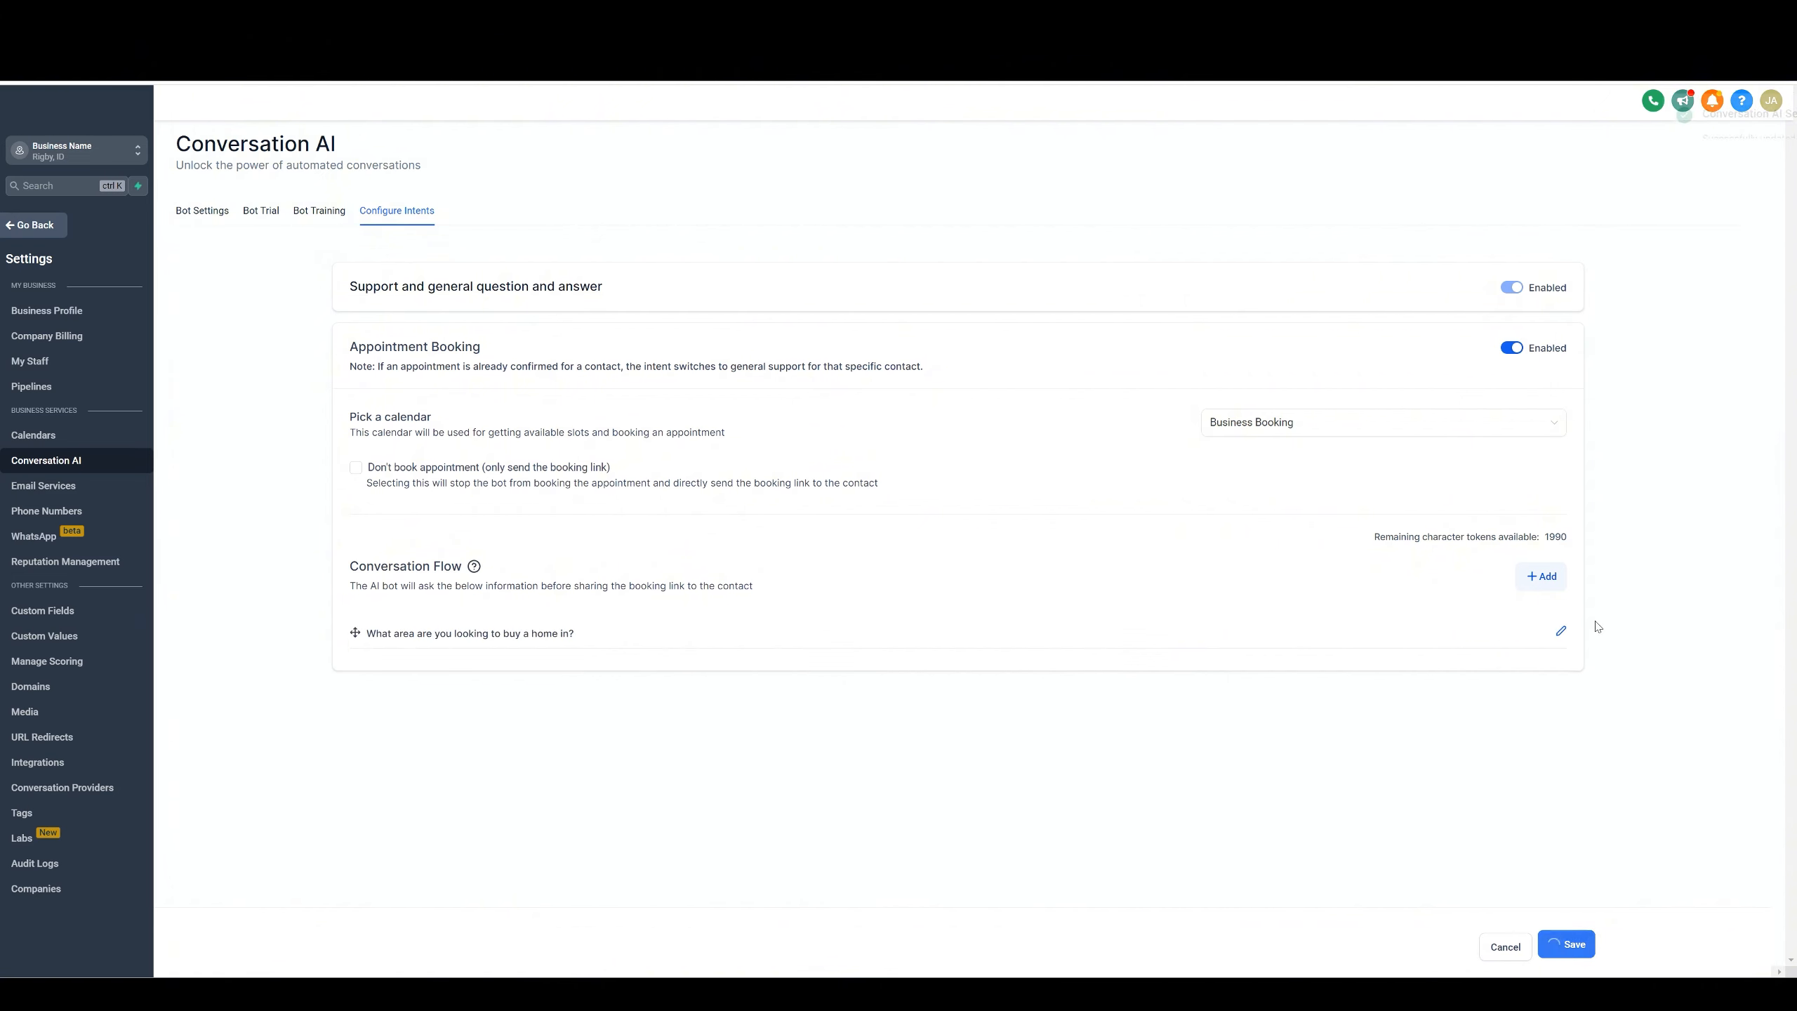
Add and save a second conversation flow question: "What price range are you looking in?".
left_click(1541, 575)
left_click(471, 674)
type("Wh")
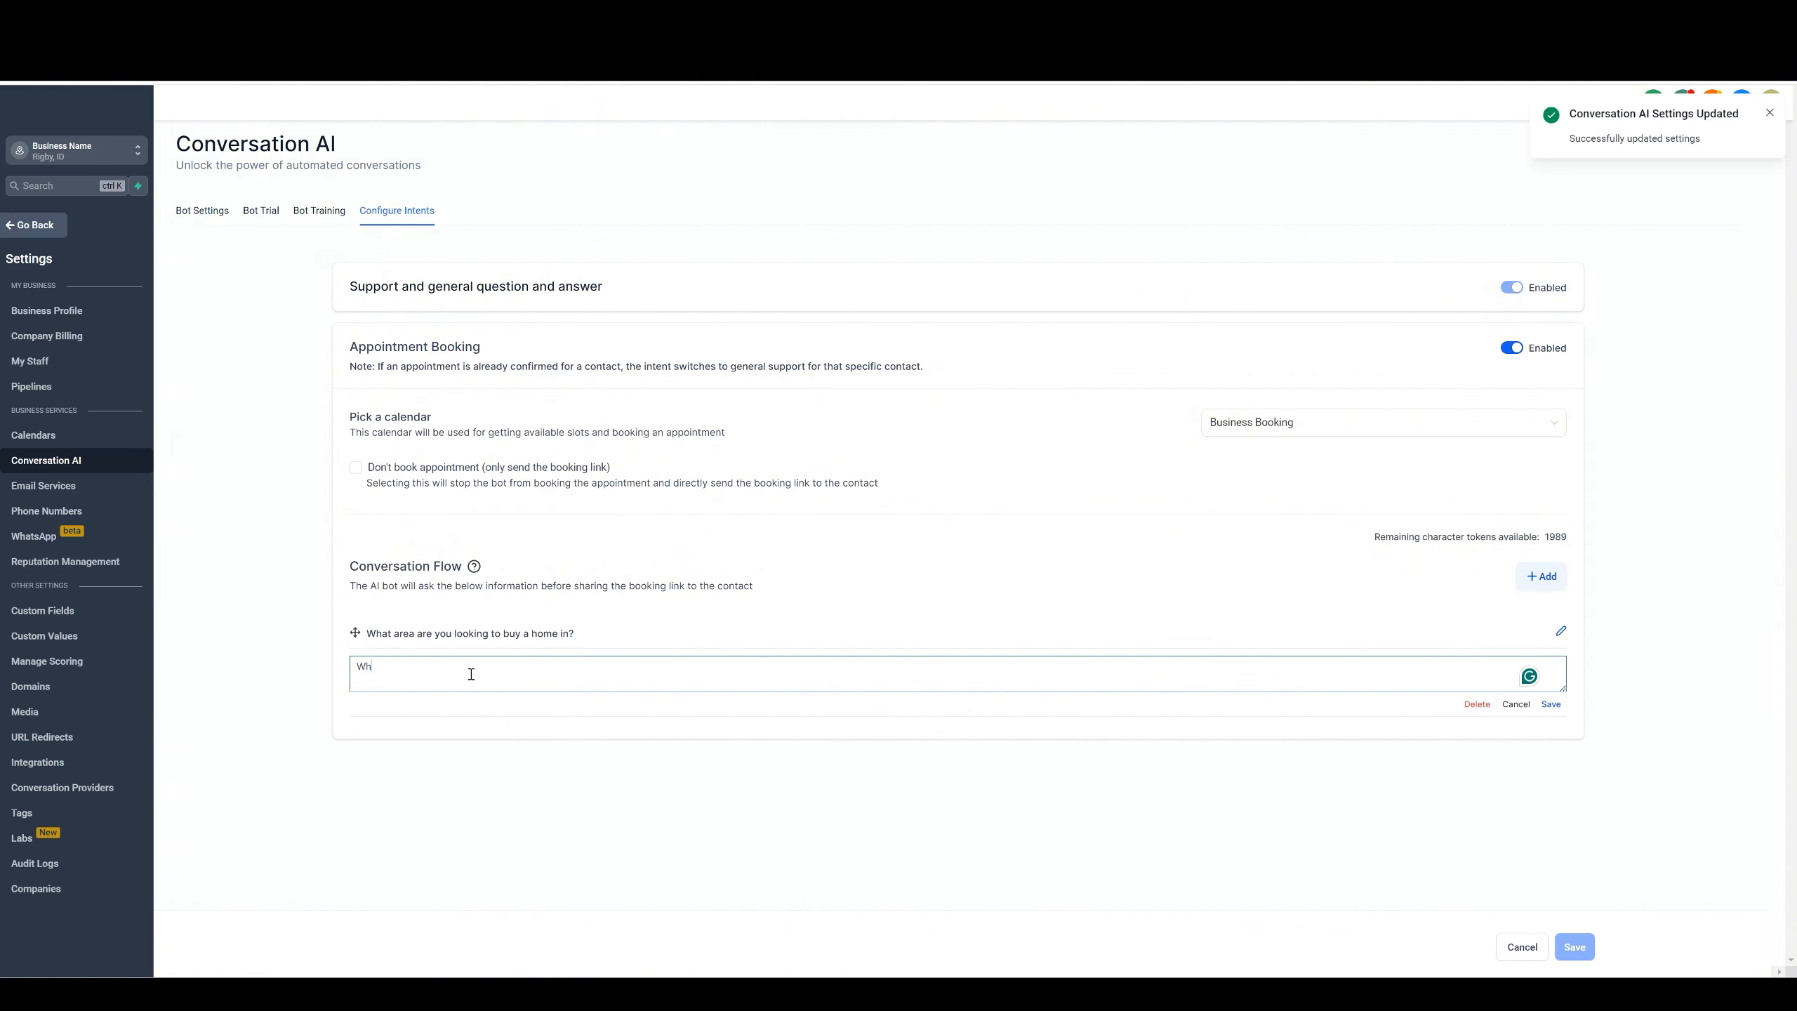
type("at price range are you looking in?")
left_click(1550, 704)
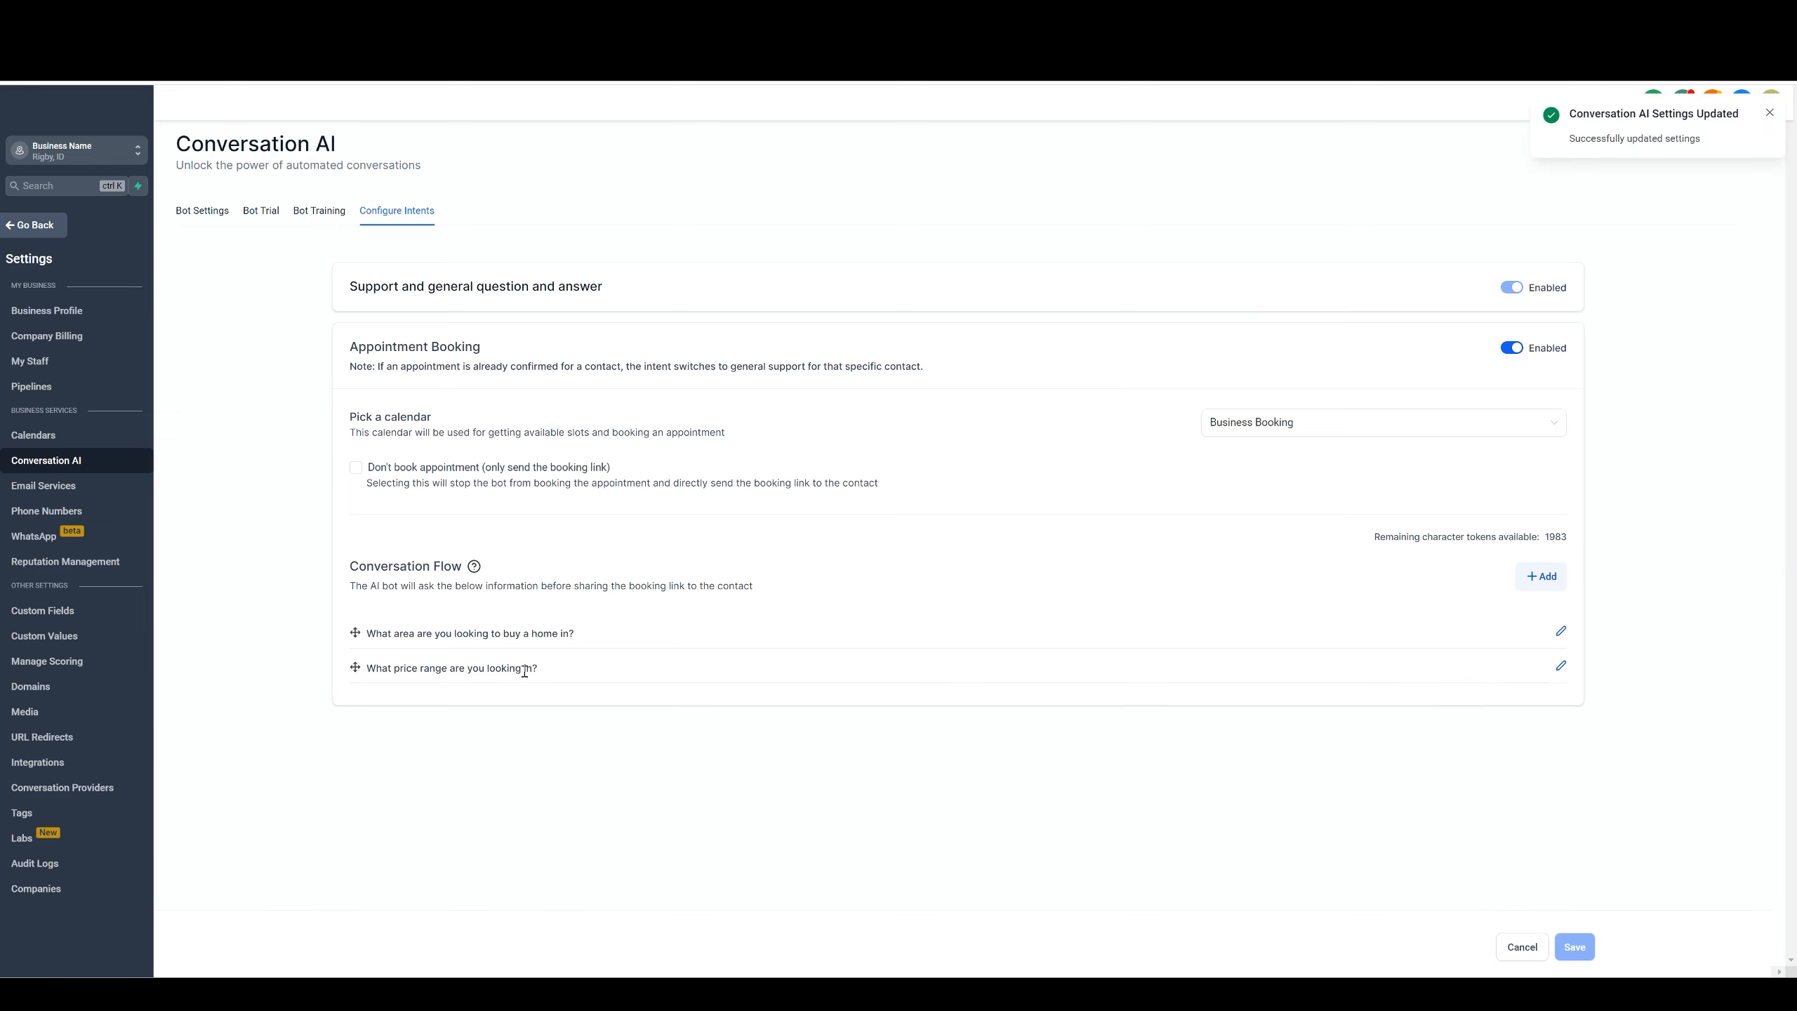
Add and save a third conversation flow question: "Are you pre-qualified with a mortgage company already?".
left_click(1540, 575)
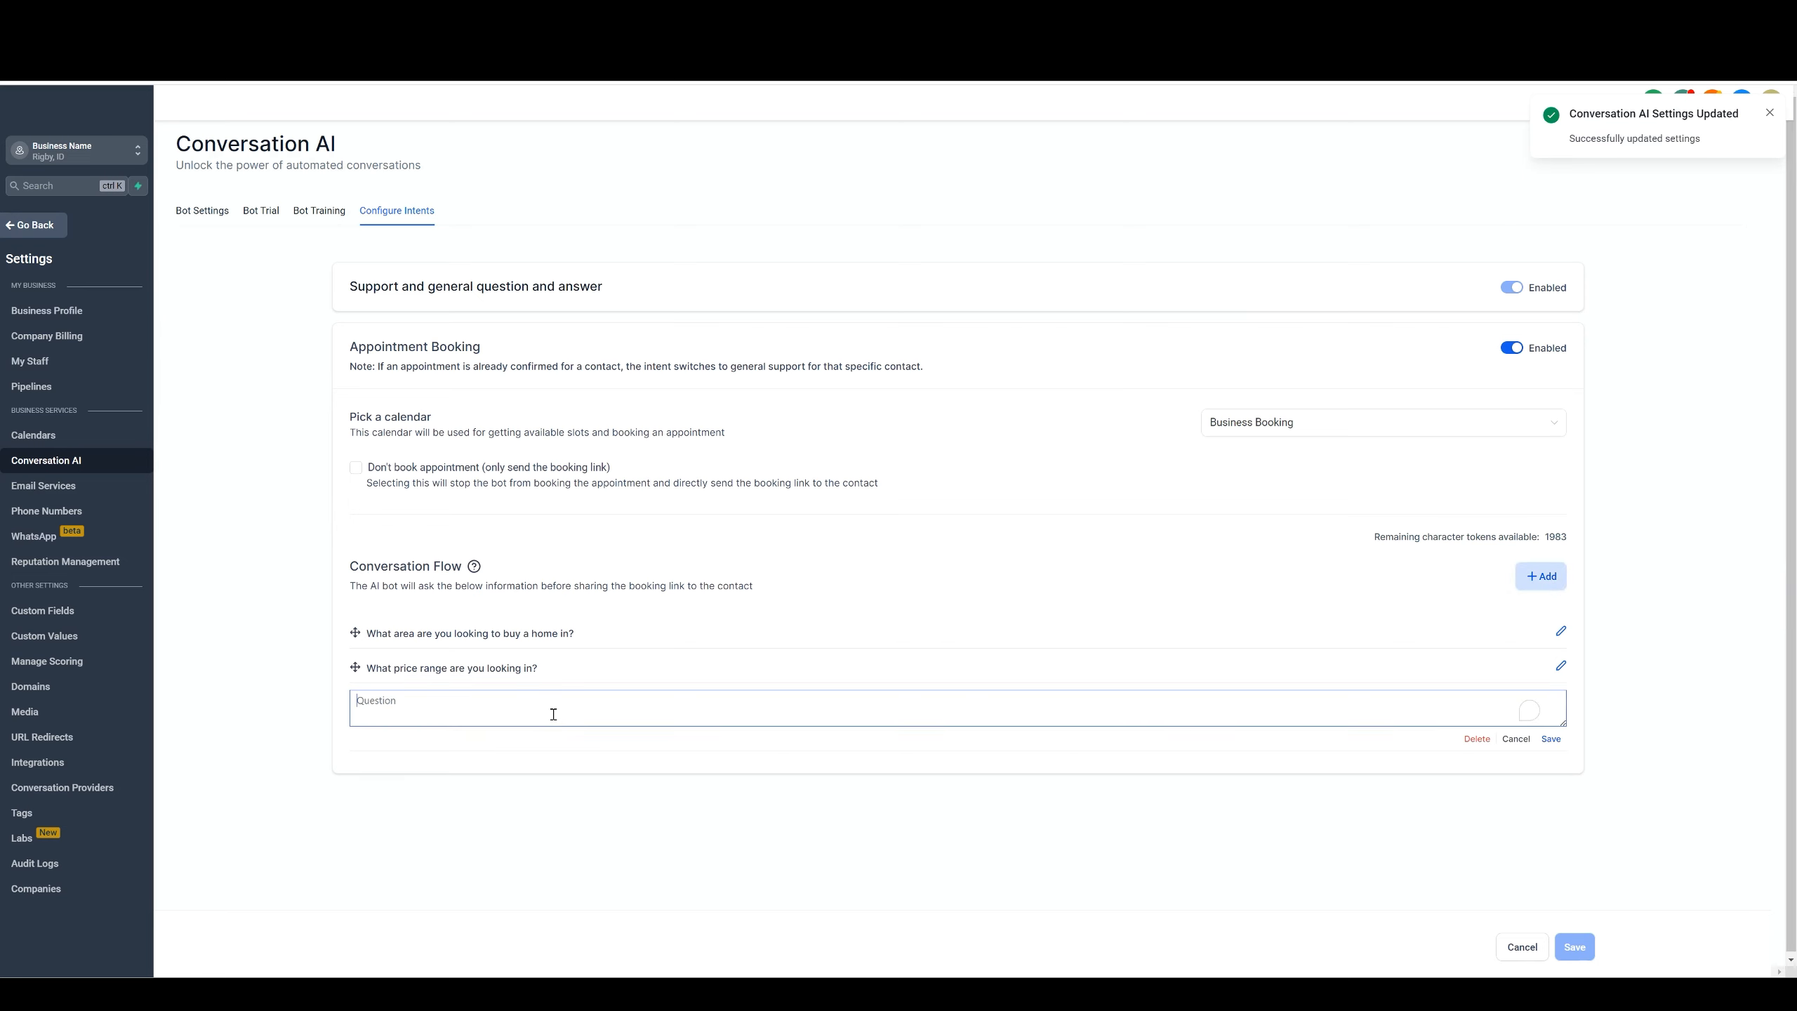
type("Are ")
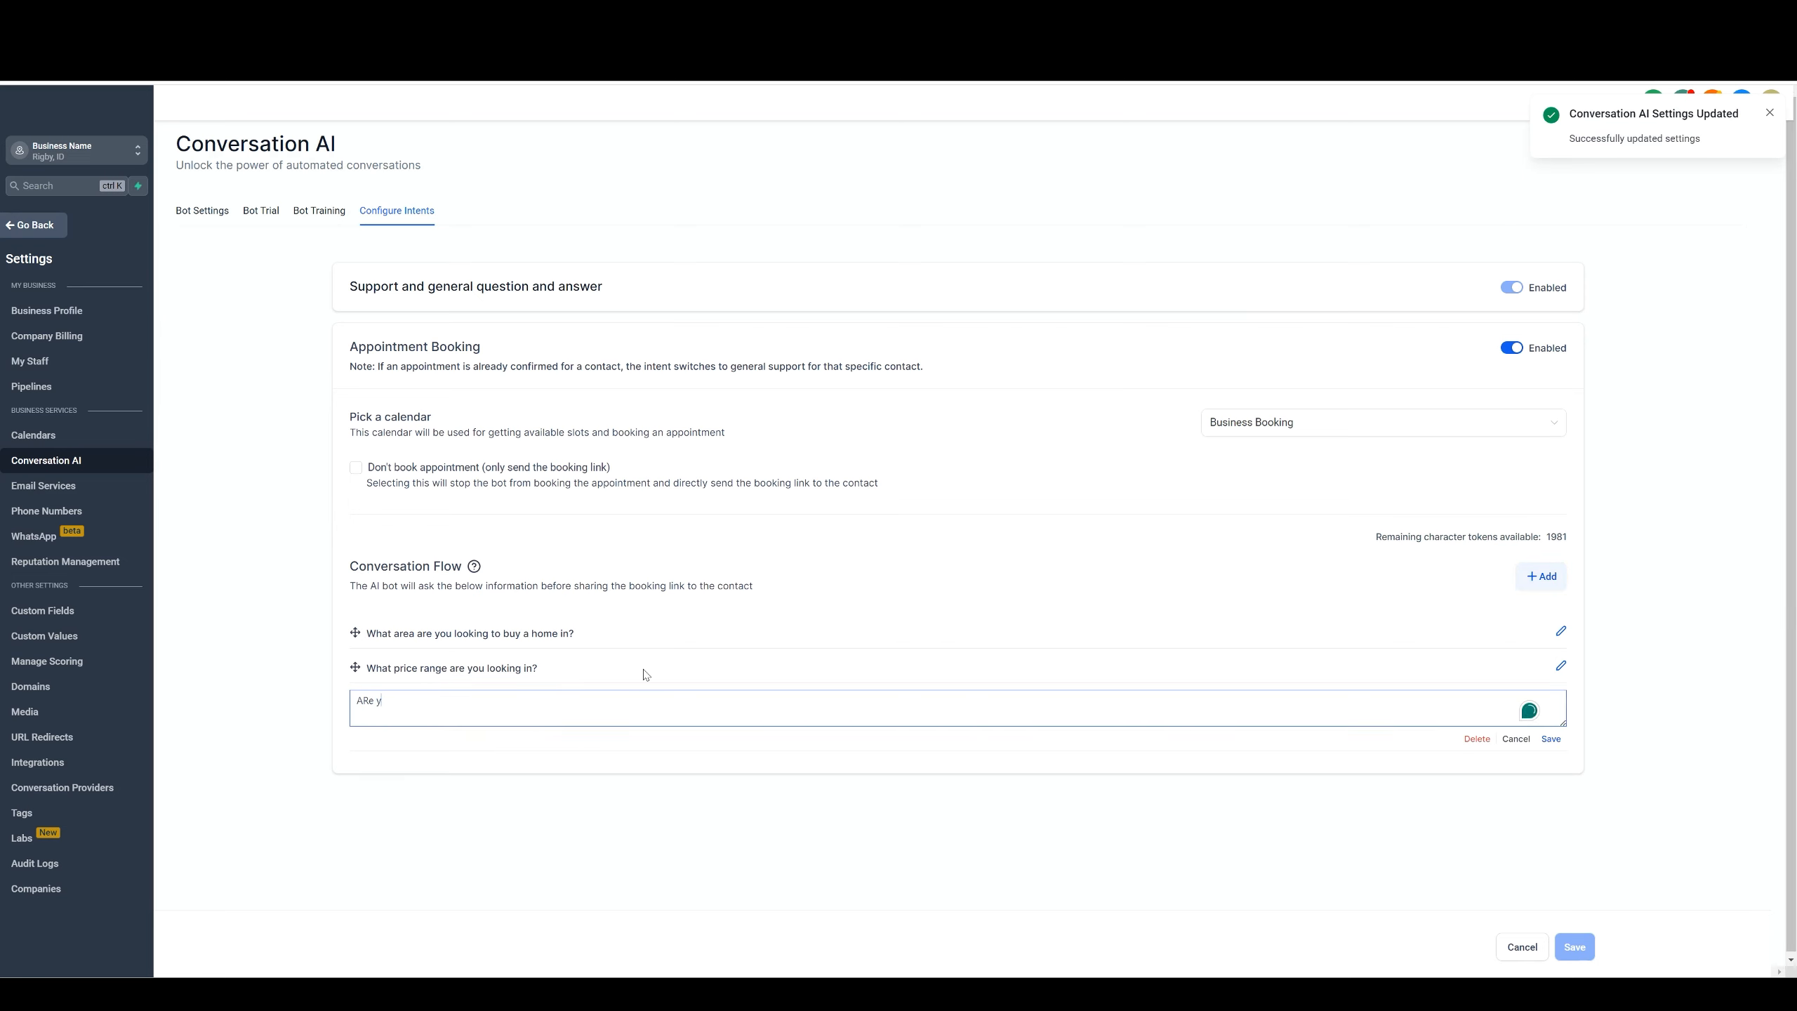
type("you pre-qualified with")
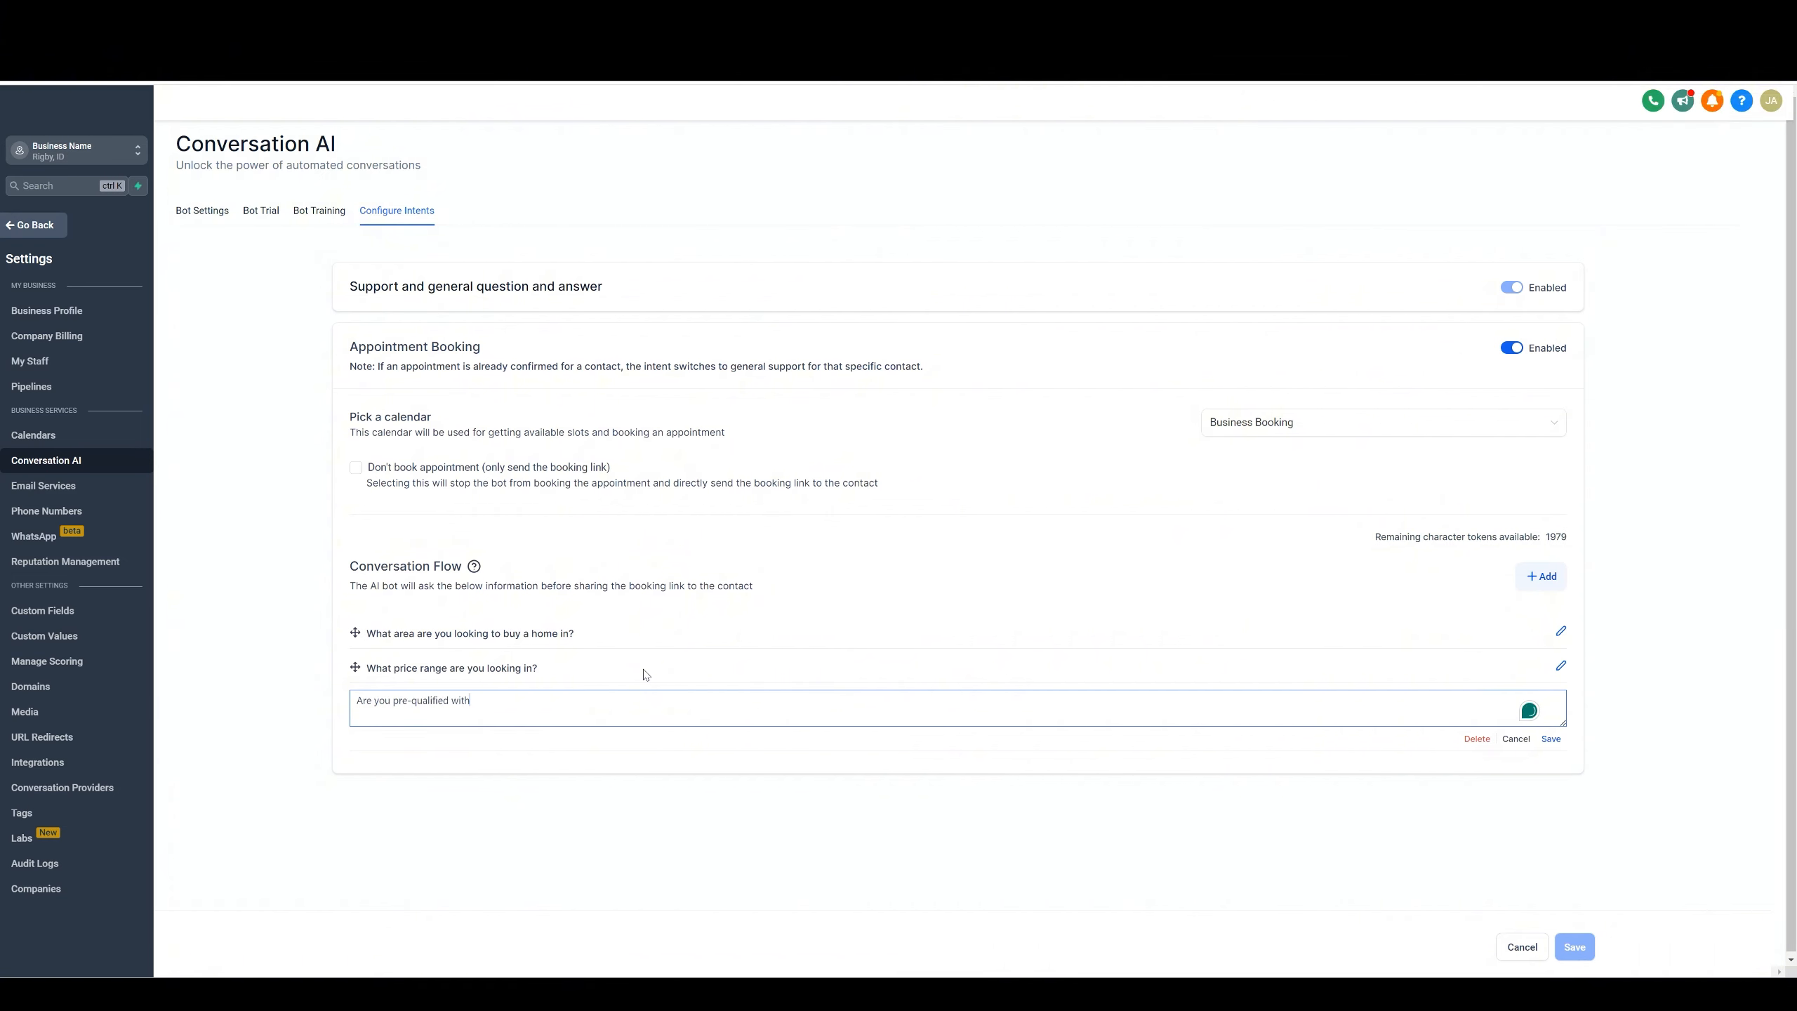
type(" a mortgage company alrea")
left_click(1550, 739)
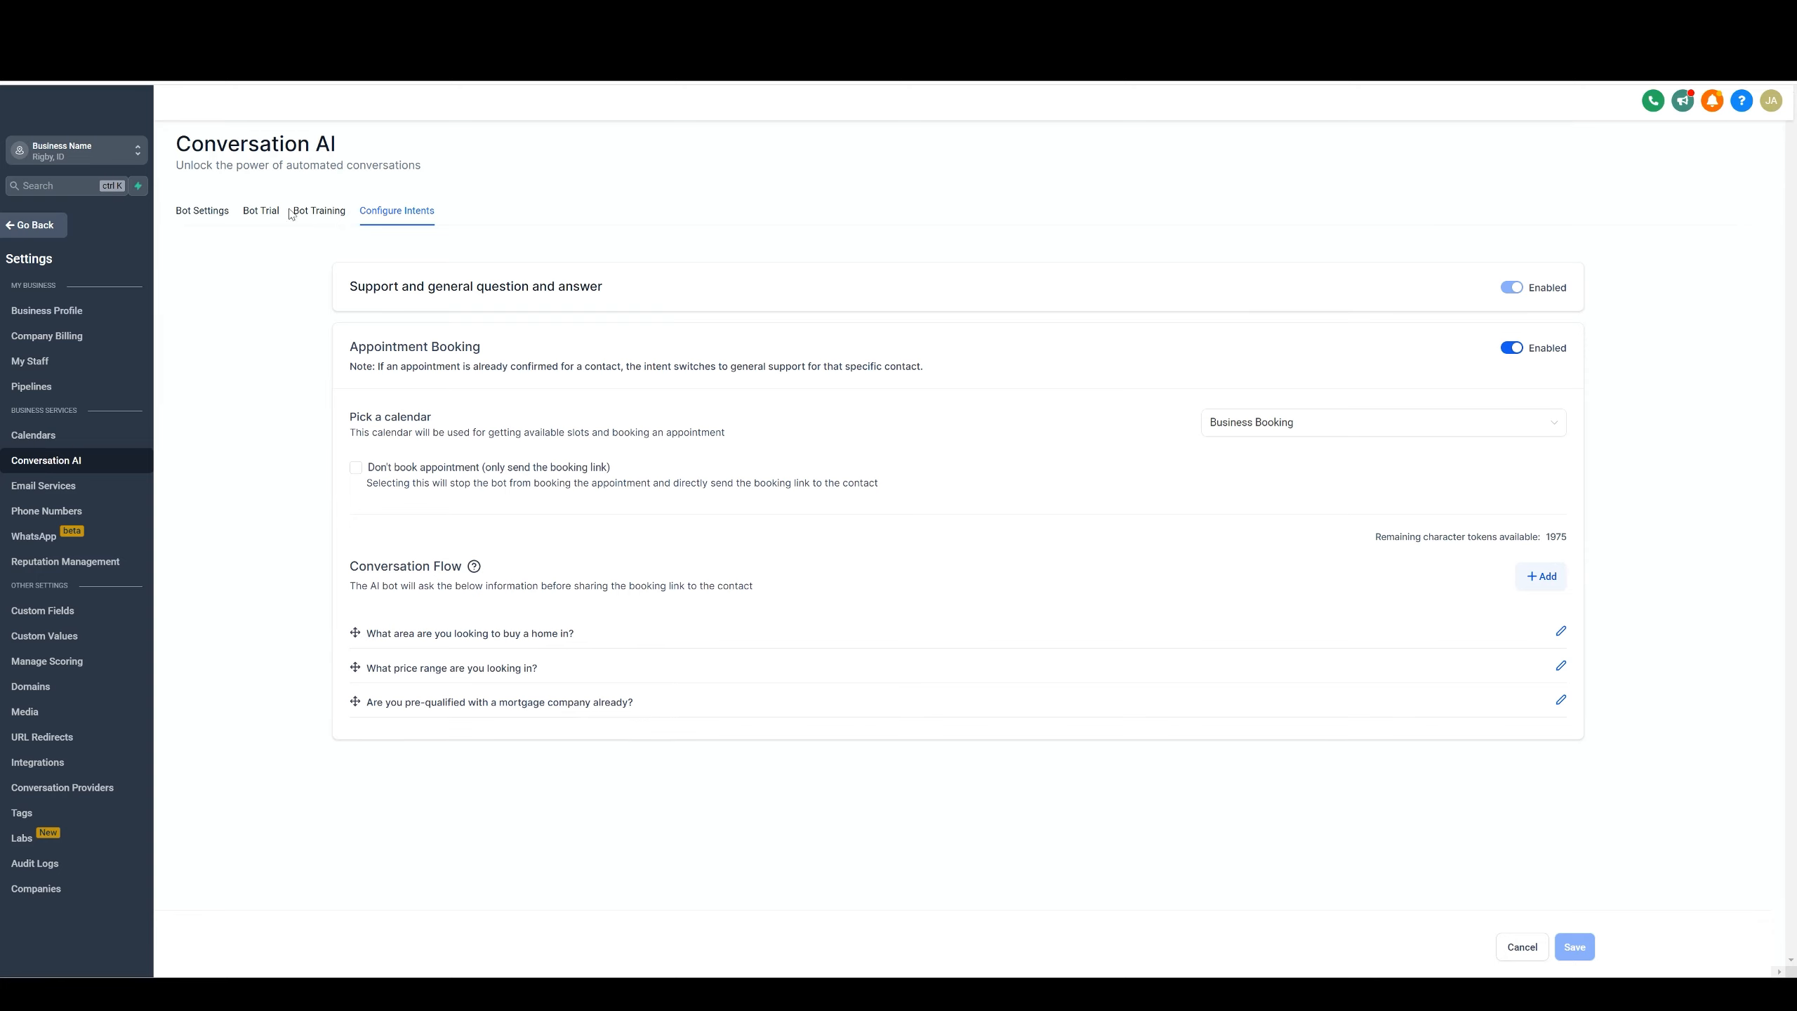
Test the chatbot in the bot trial by sending "Hey" followed by "I'm looking to buy a home".
left_click(261, 210)
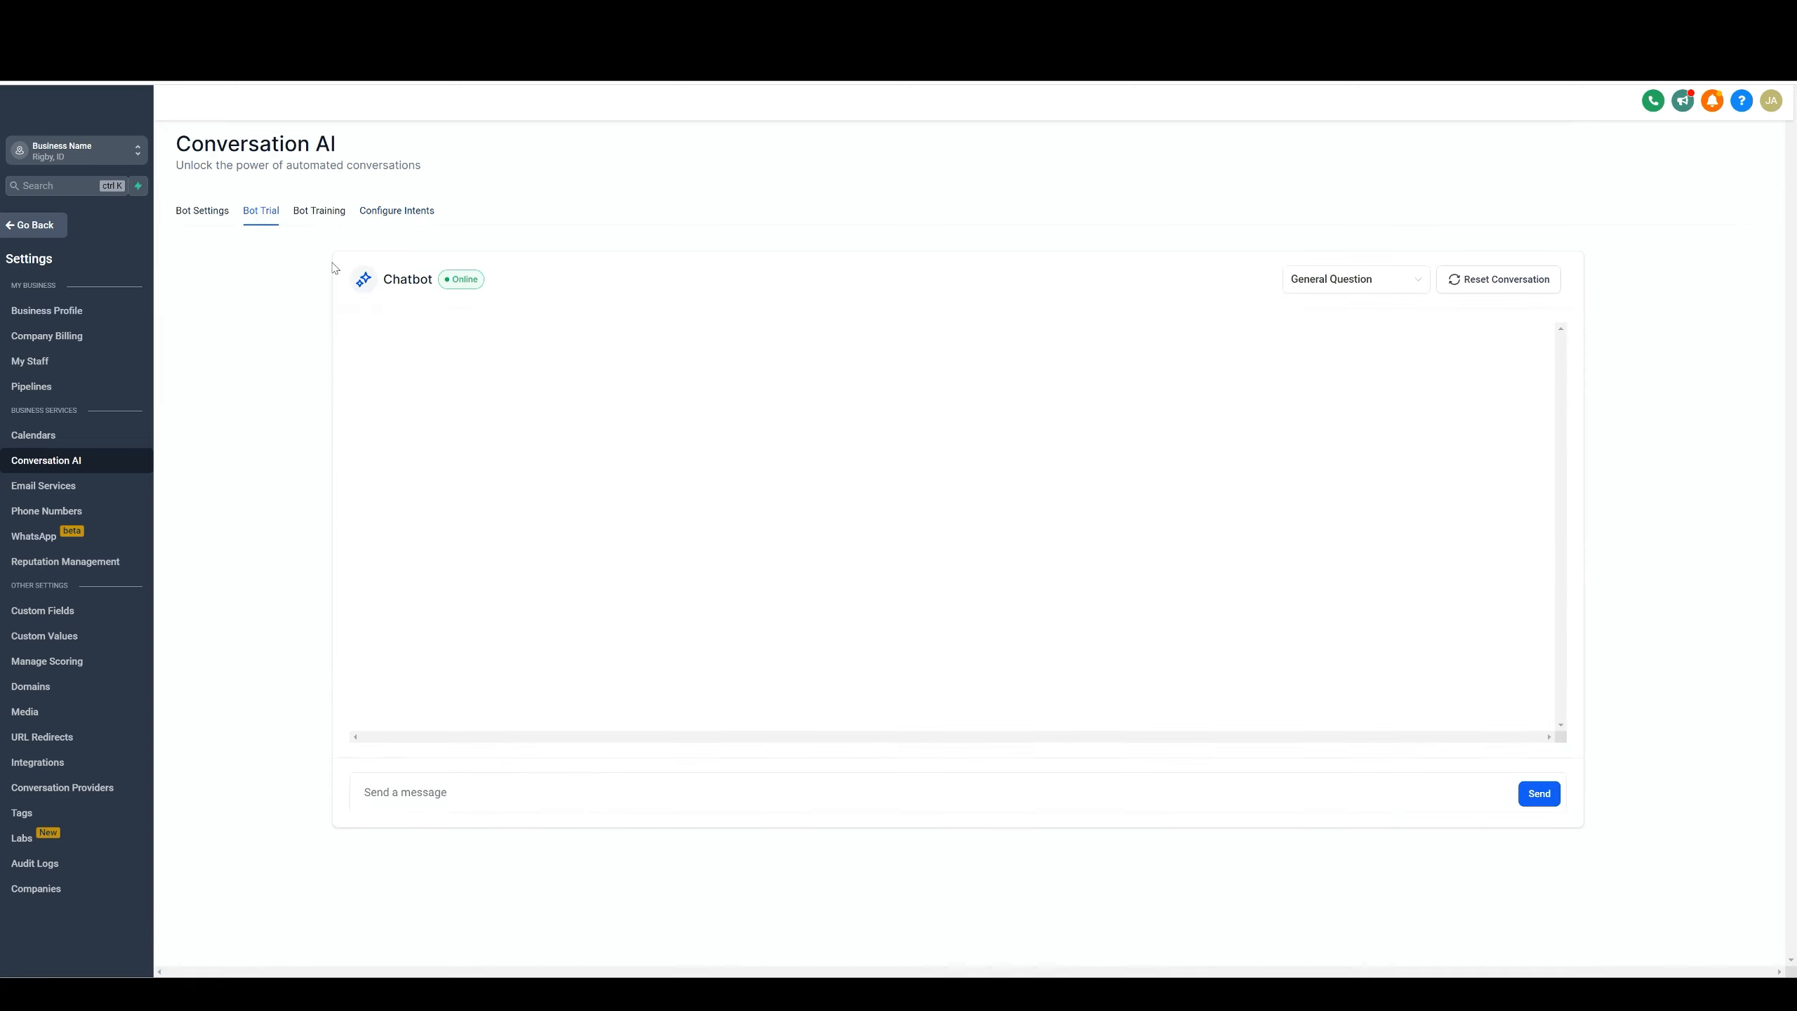
left_click(469, 777)
type("Hey")
key("Return")
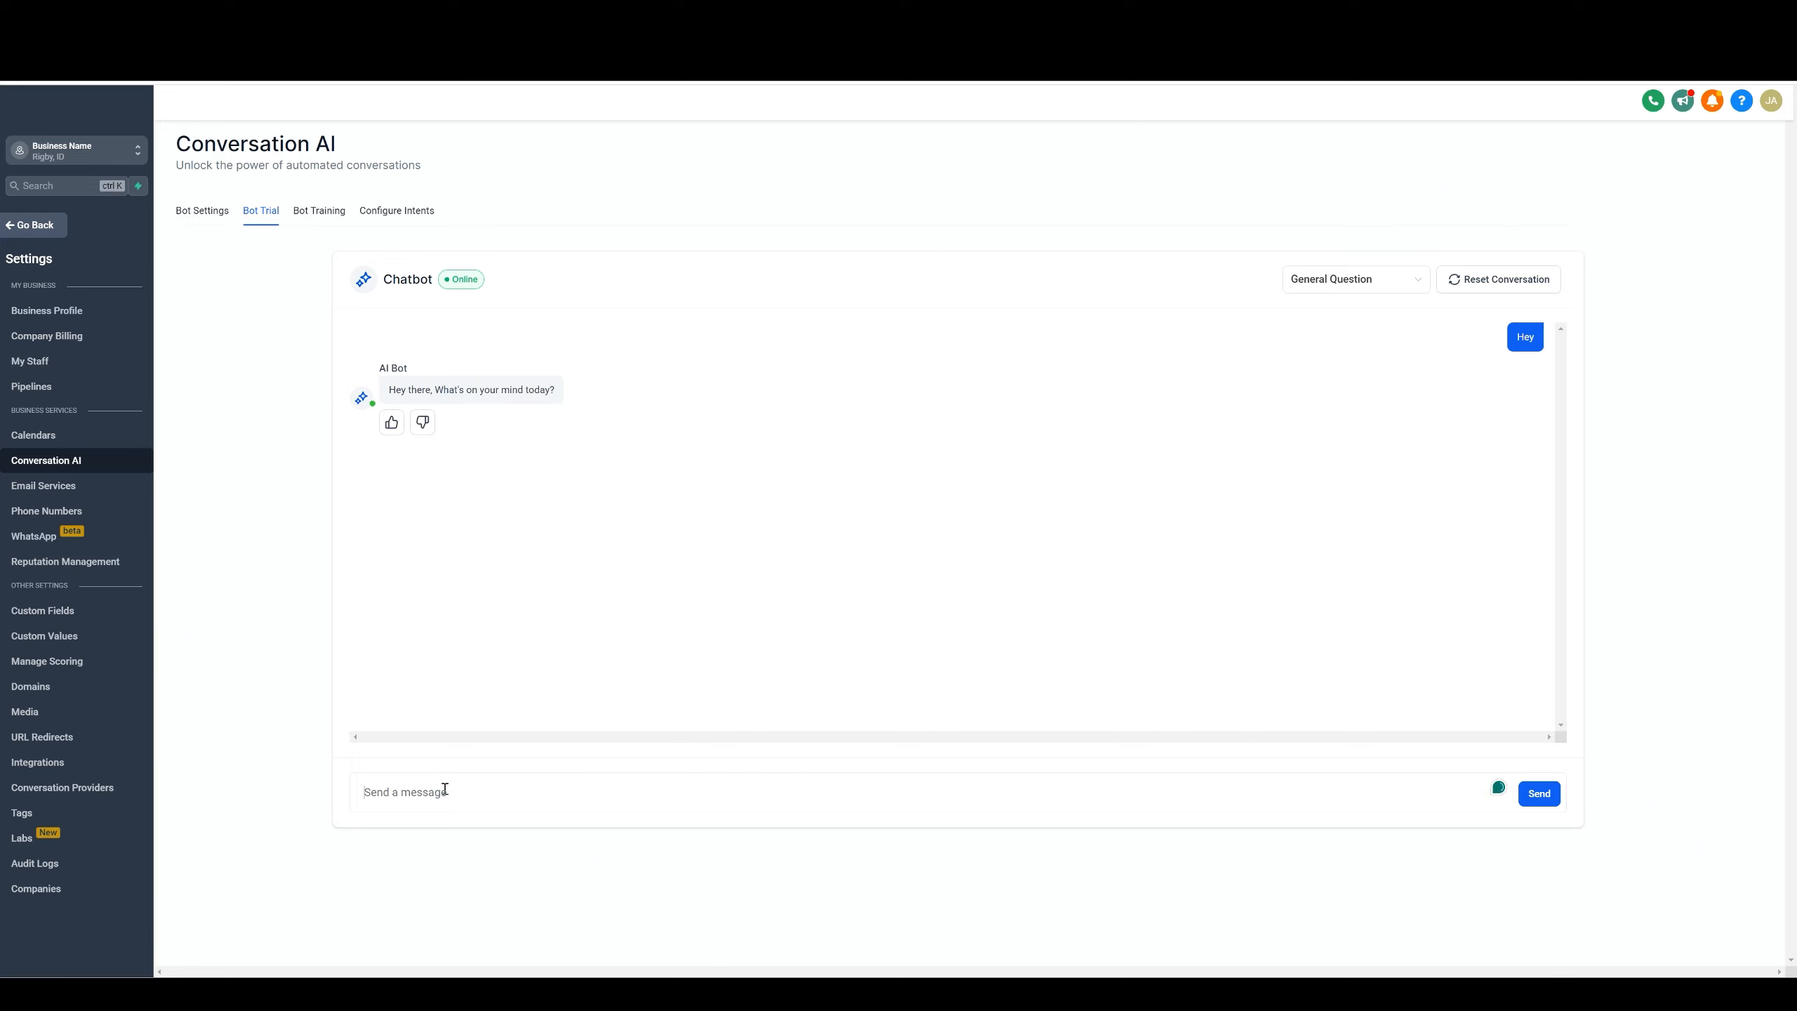
type("I'm looking to buy a home")
key("Return")
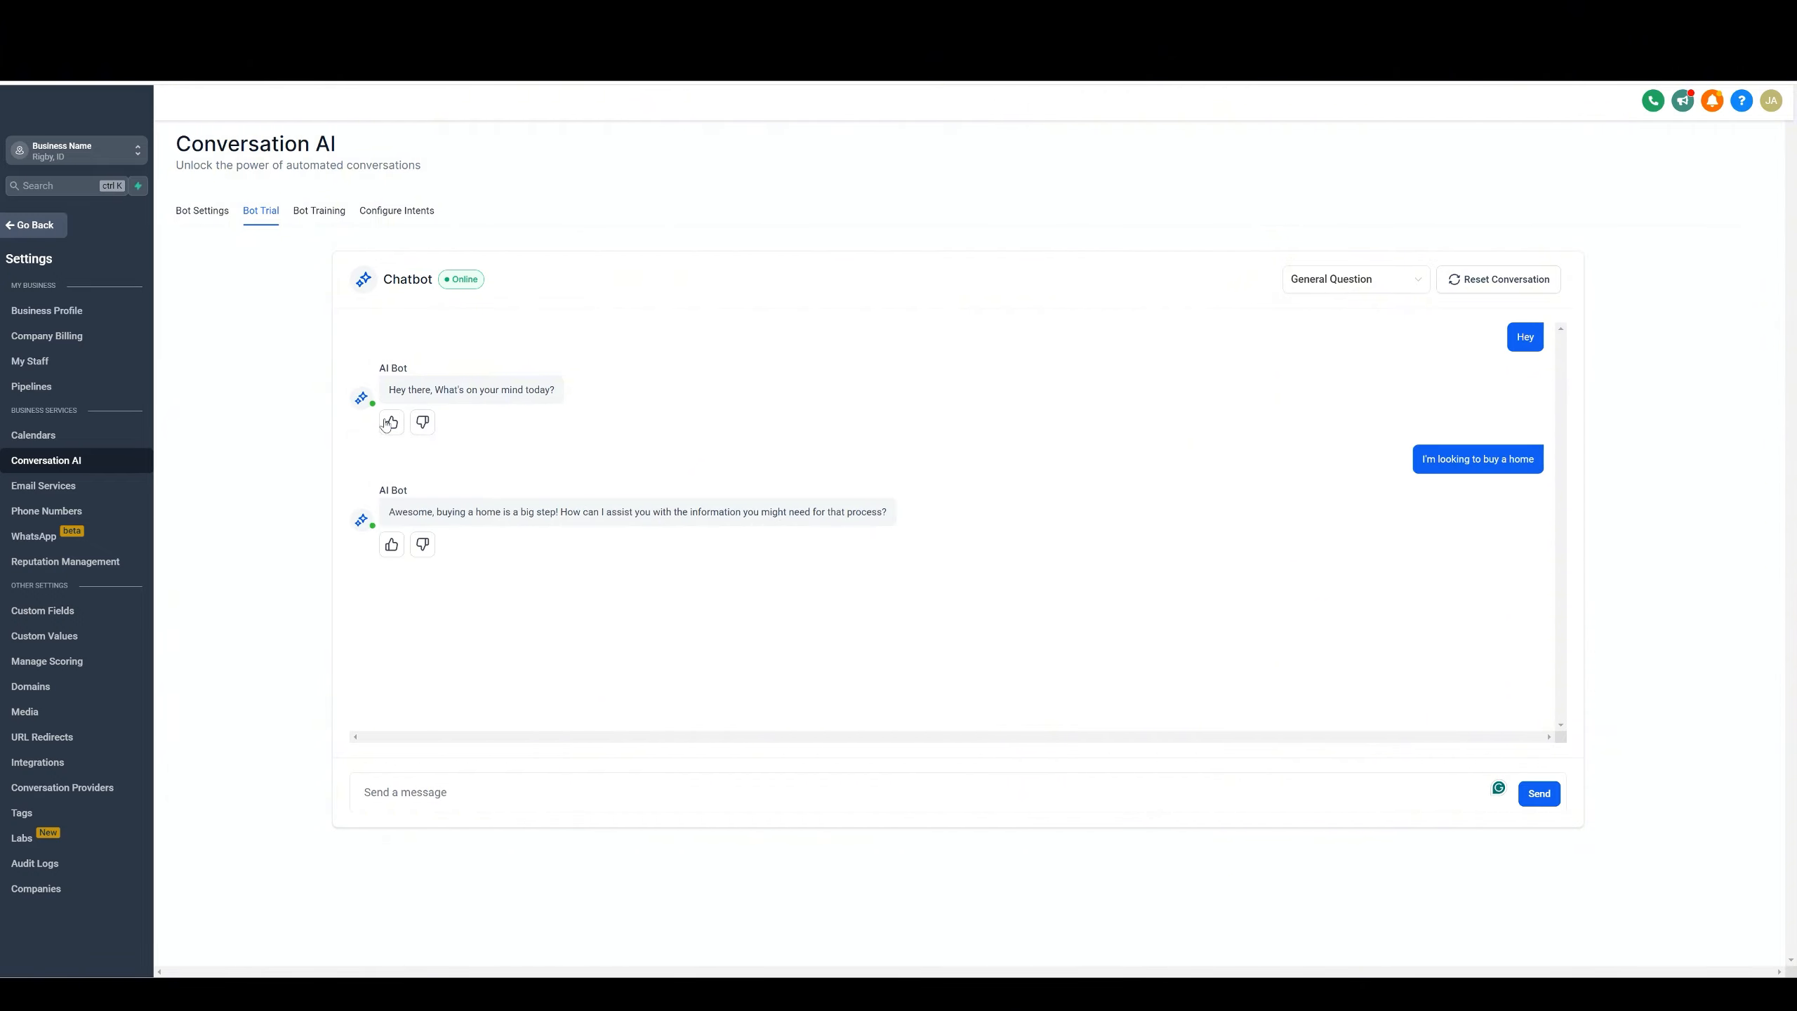
Reject the bot's reply to "Hey" with a thumbs-down and open that question and answer for editing.
left_click(422, 422)
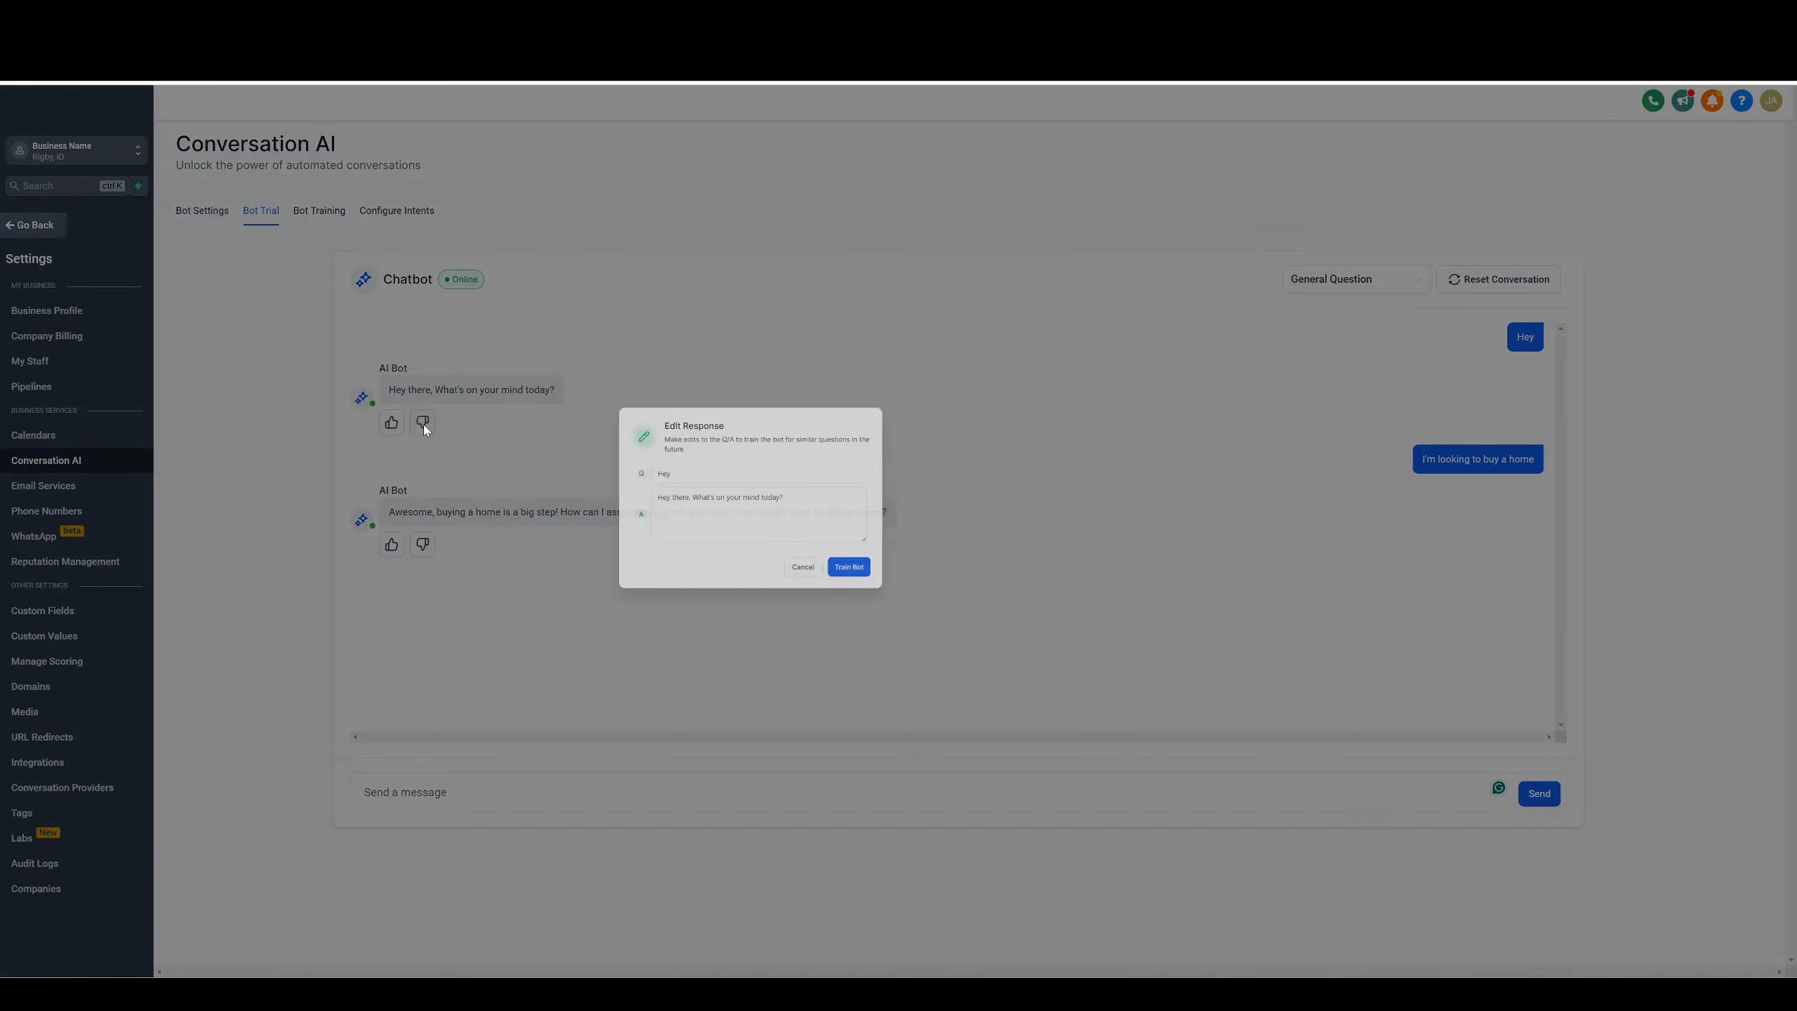
left_click(783, 527)
left_click(784, 496)
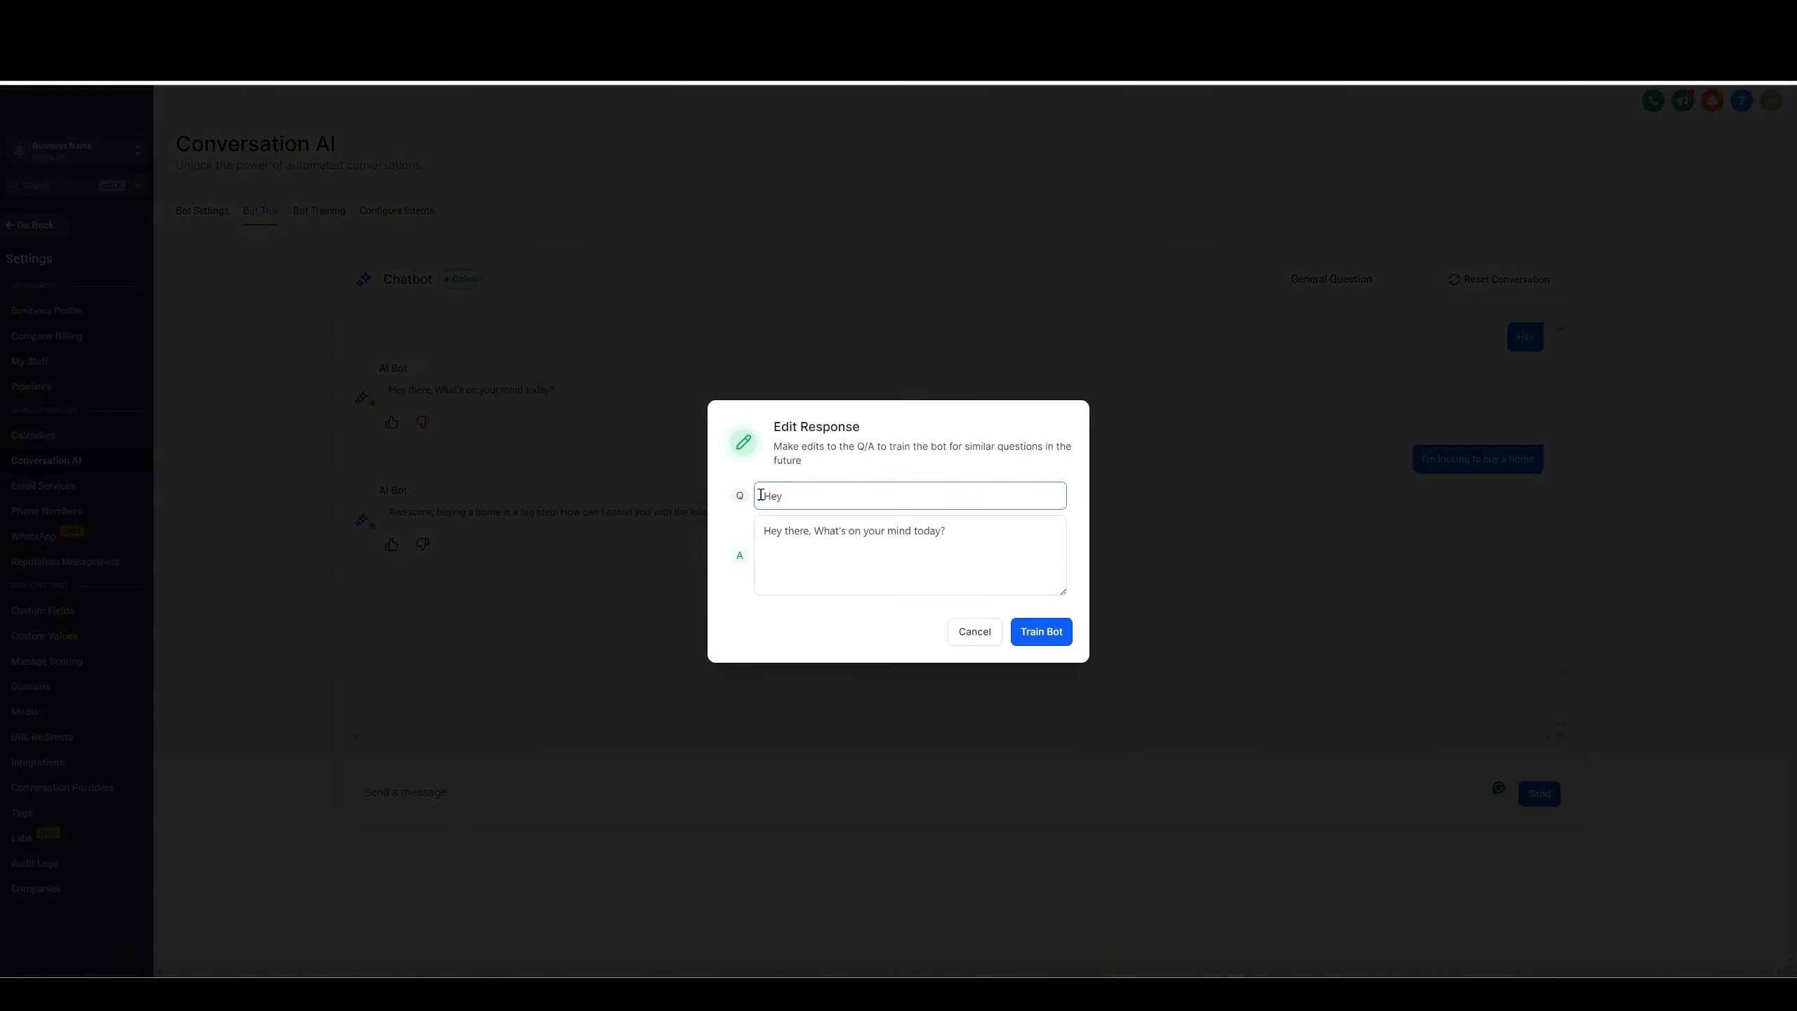
double_click(788, 495)
left_click_drag(952, 529, 761, 530)
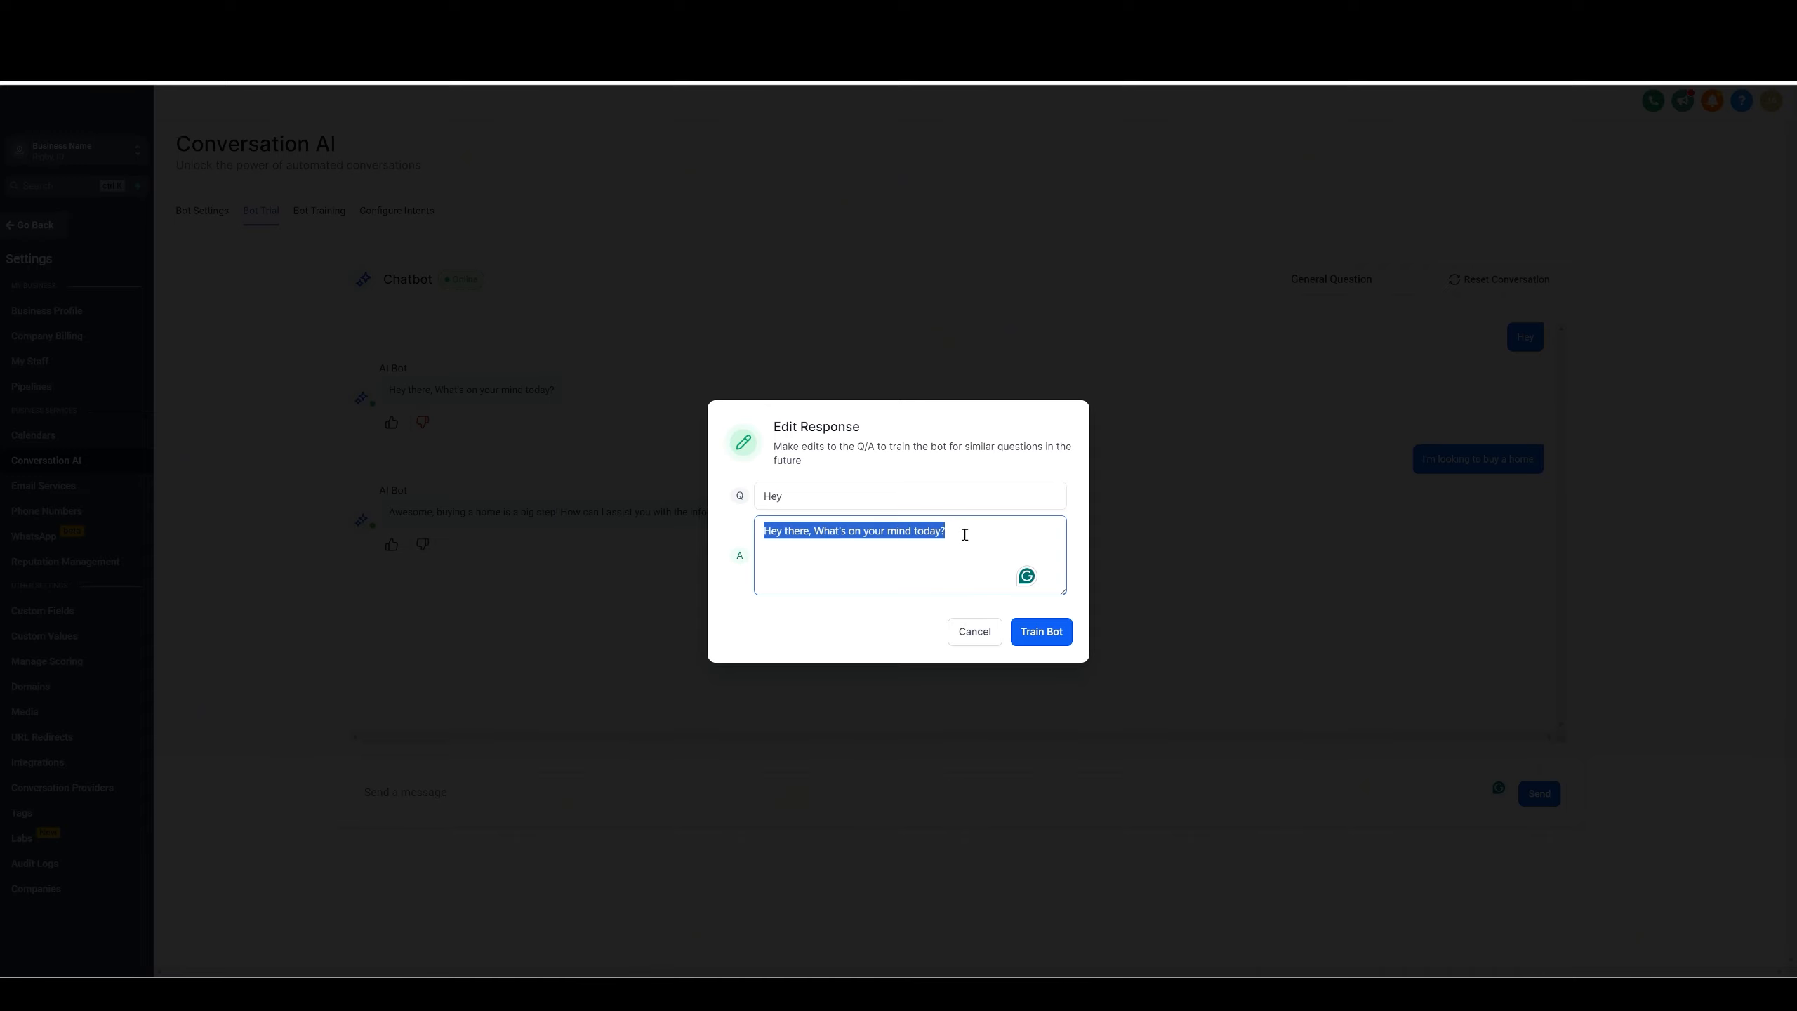
type("Ask them if ")
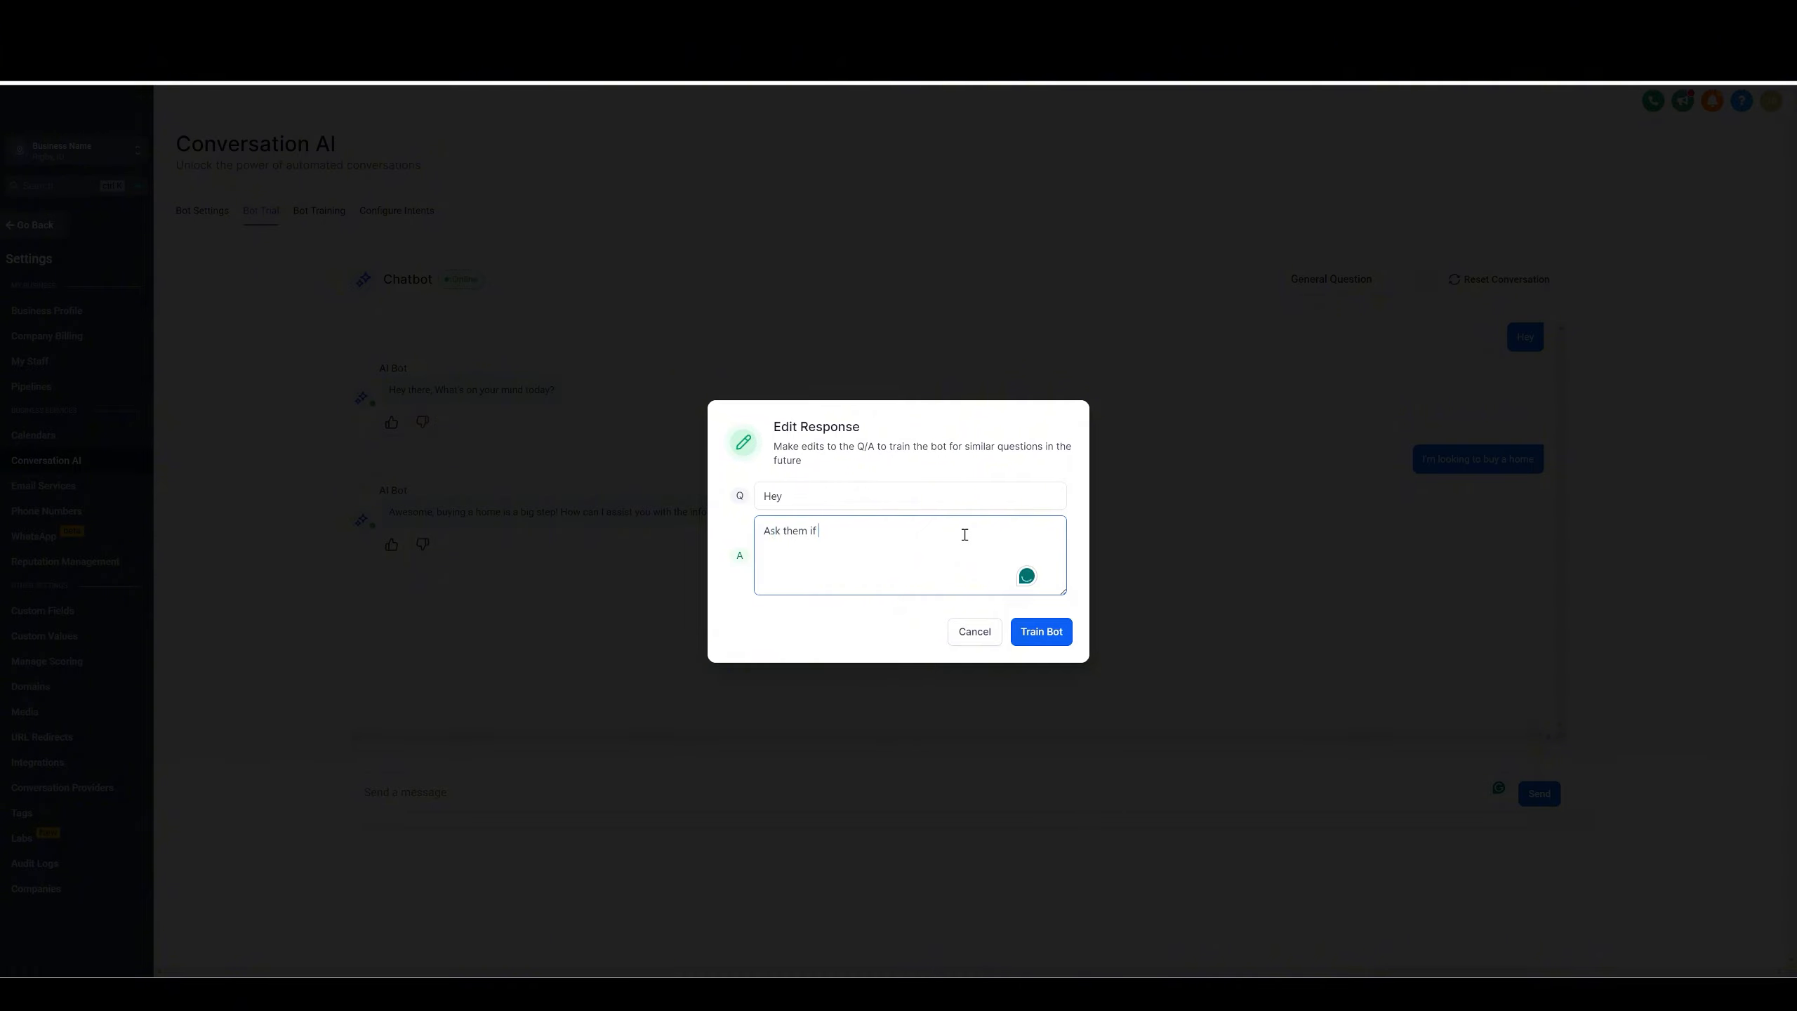
type("they are looking to buy or sel")
key("BackSpace")
key("BackSpace")
key("BackSpace")
key("BackSpace")
key("BackSpace")
key("BackSpace")
key("BackSpace")
key("BackSpace")
key("BackSpace")
key("BackSpace")
key("BackSpace")
key("BackSpace")
key("BackSpace")
key("BackSpace")
key("BackSpace")
key("BackSpace")
key("BackSpace")
key("BackSpace")
key("BackSpace")
key("BackSpace")
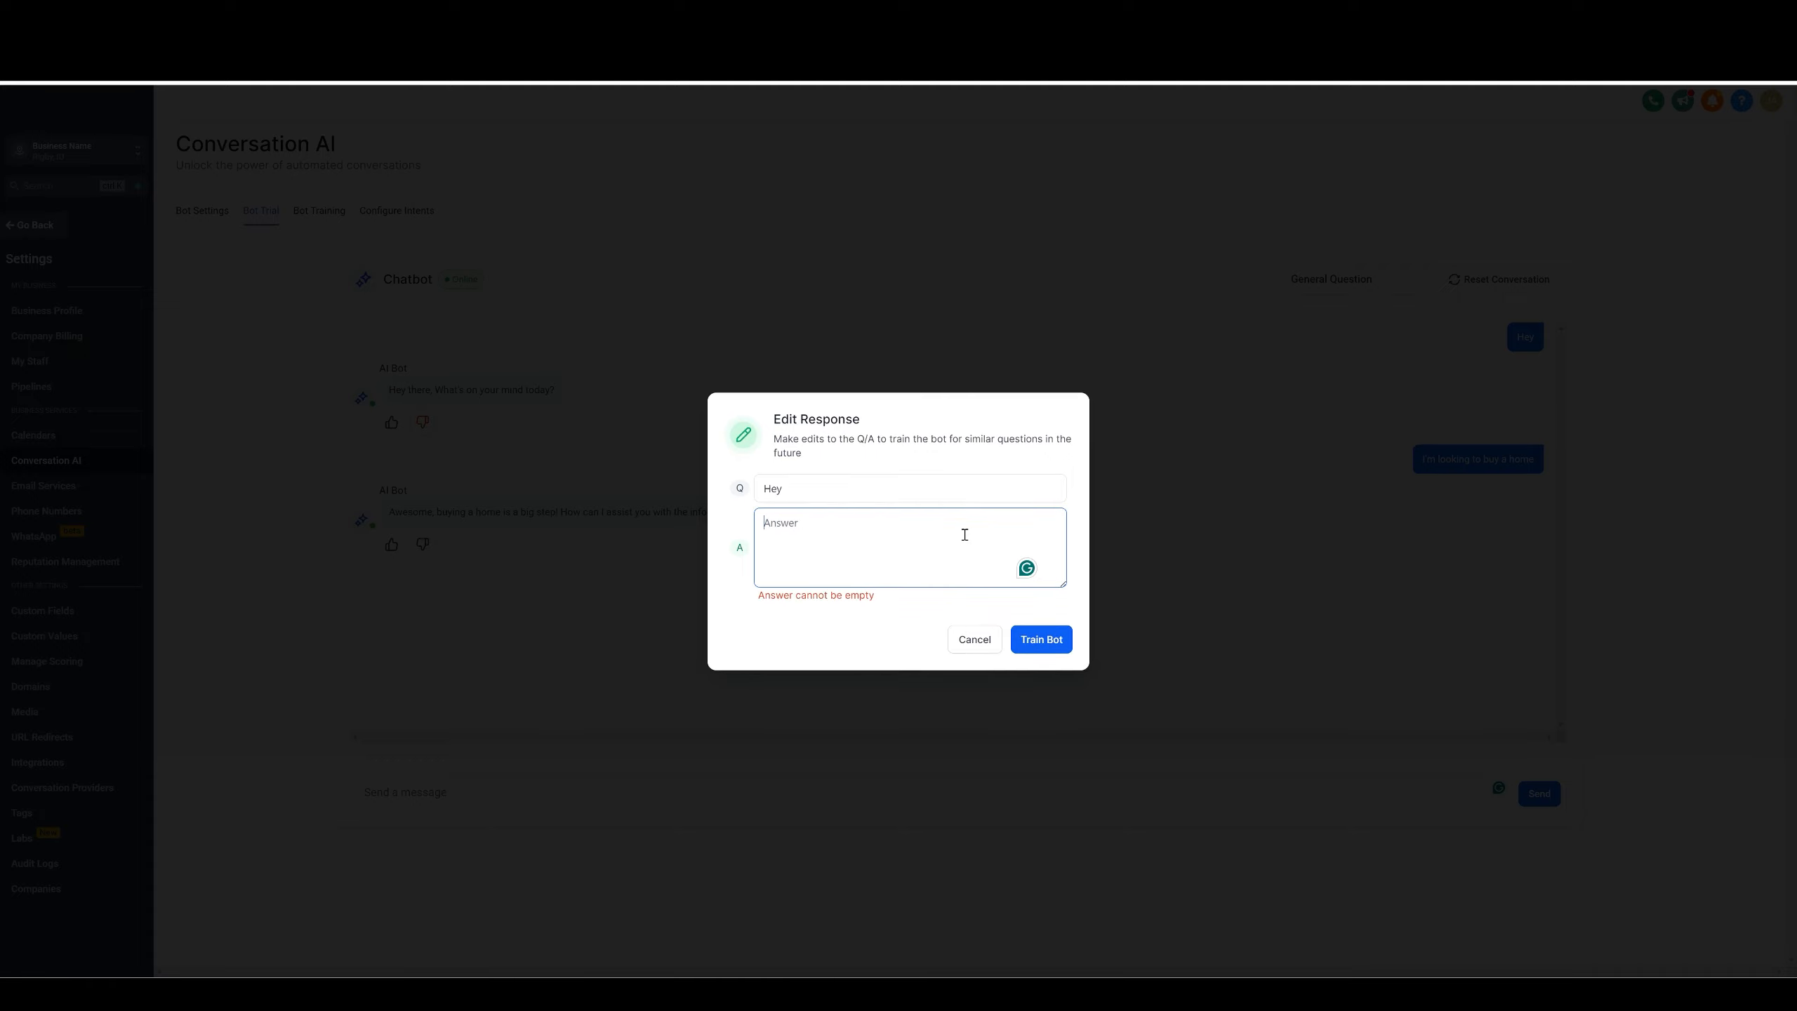
Train the bot to answer "Hey" with "Hey! Are you looking to buy or sell a home in Charlotte?".
type("Are you")
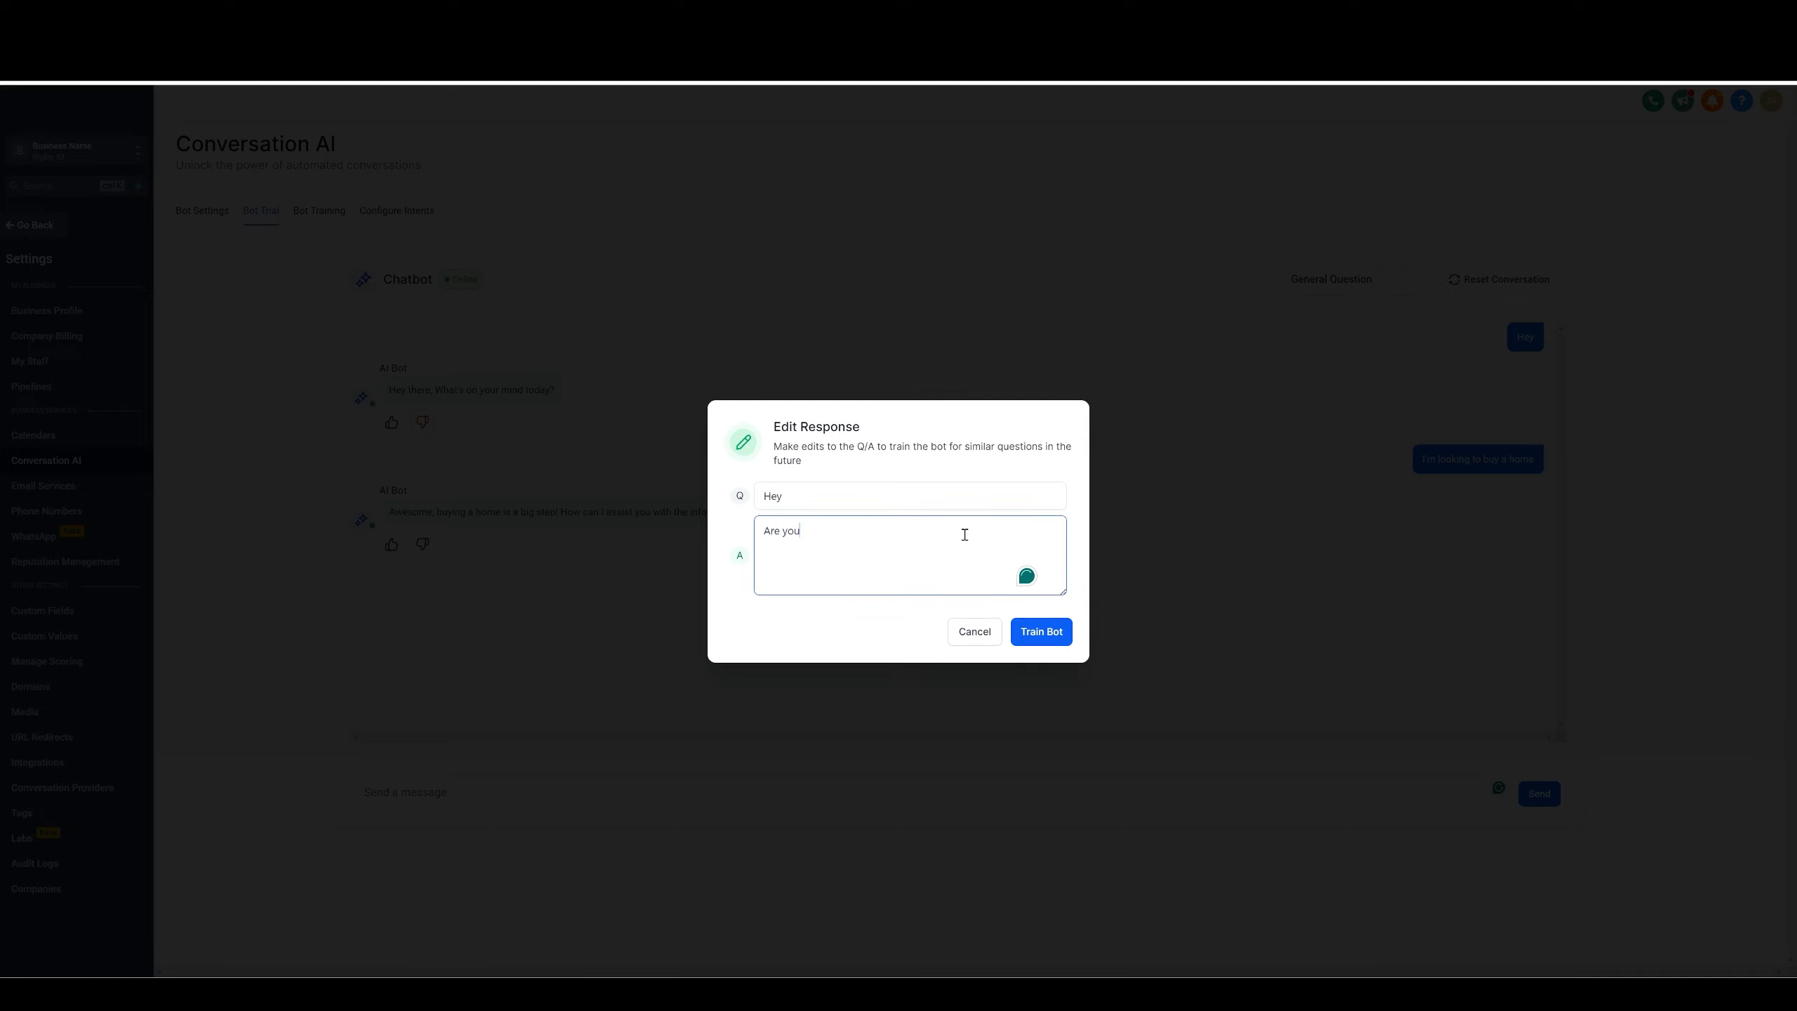
type(" looking to buy or sell a home in Charlotte?")
left_click(767, 528)
type("Hey!")
left_click(1051, 644)
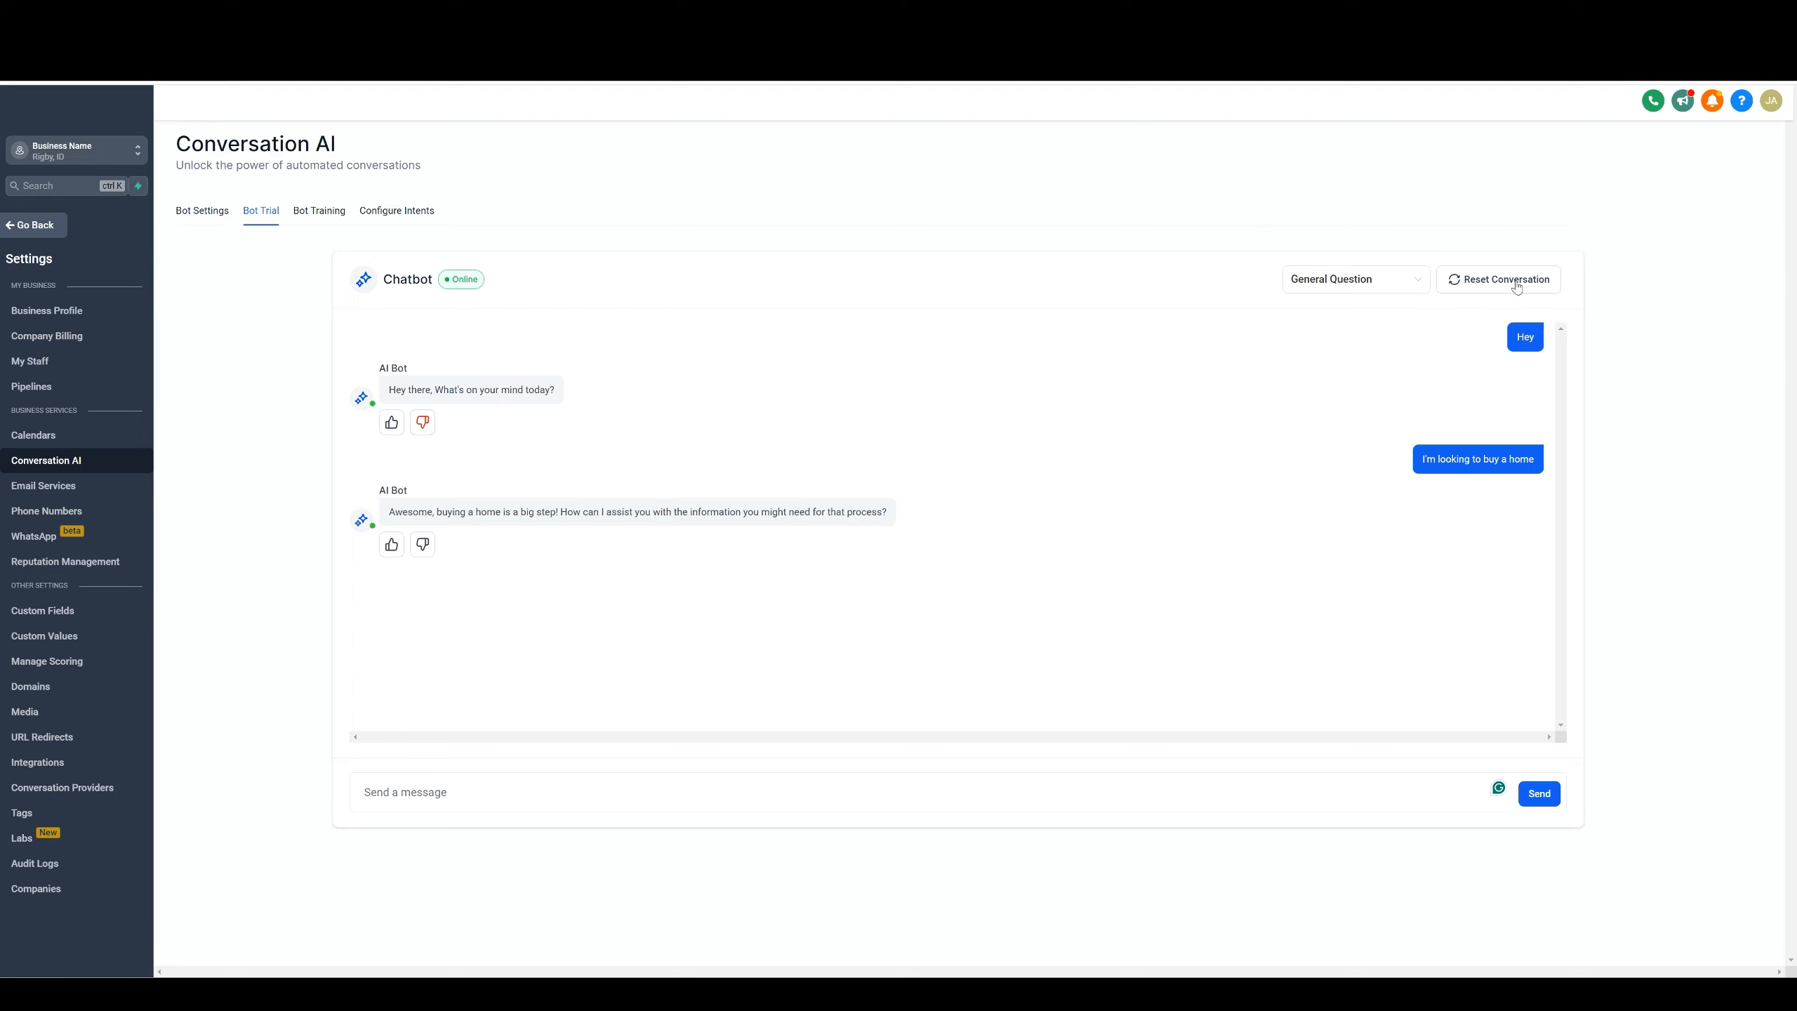
Reset the bot trial conversation, use the Appointment Booking intent, and send "Hey" to the chatbot.
left_click(1472, 288)
left_click(453, 795)
type("Hey")
key("Return")
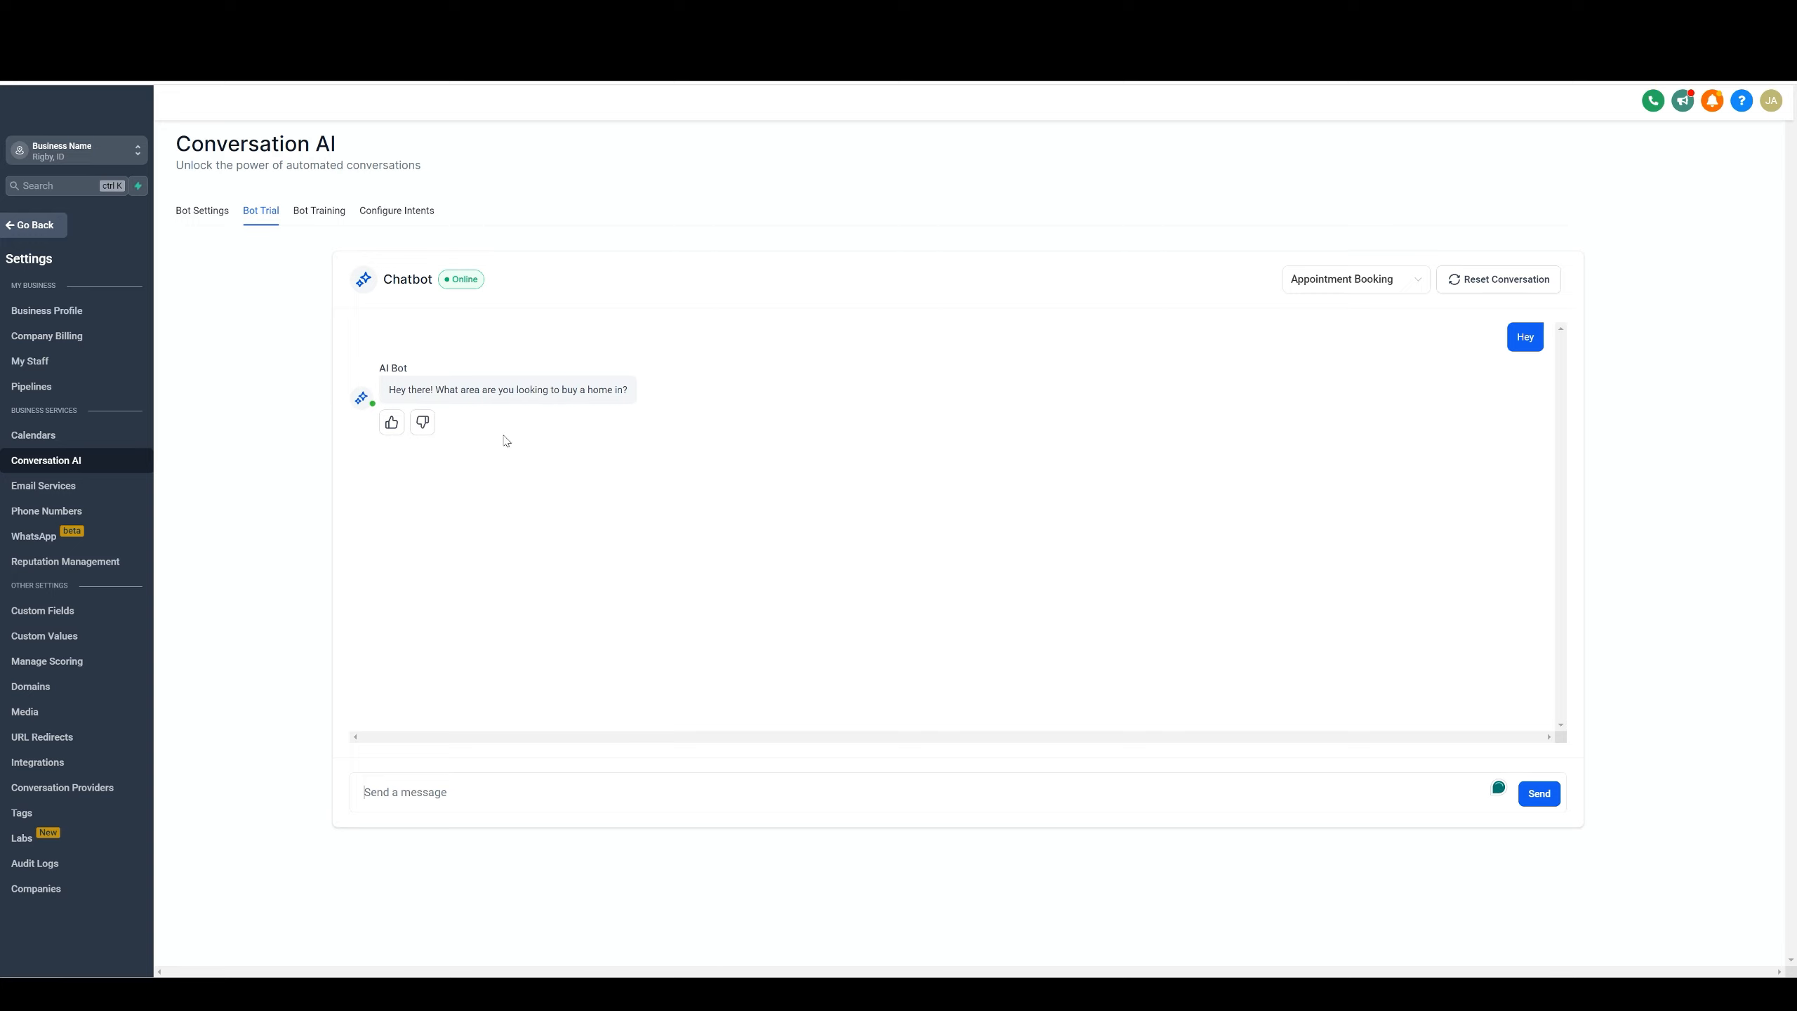
Answer the chatbot's area question with "Charlotte NC" and its price range question with "Probably $400K".
left_click(452, 793)
type("Charlotte NC")
key("Return")
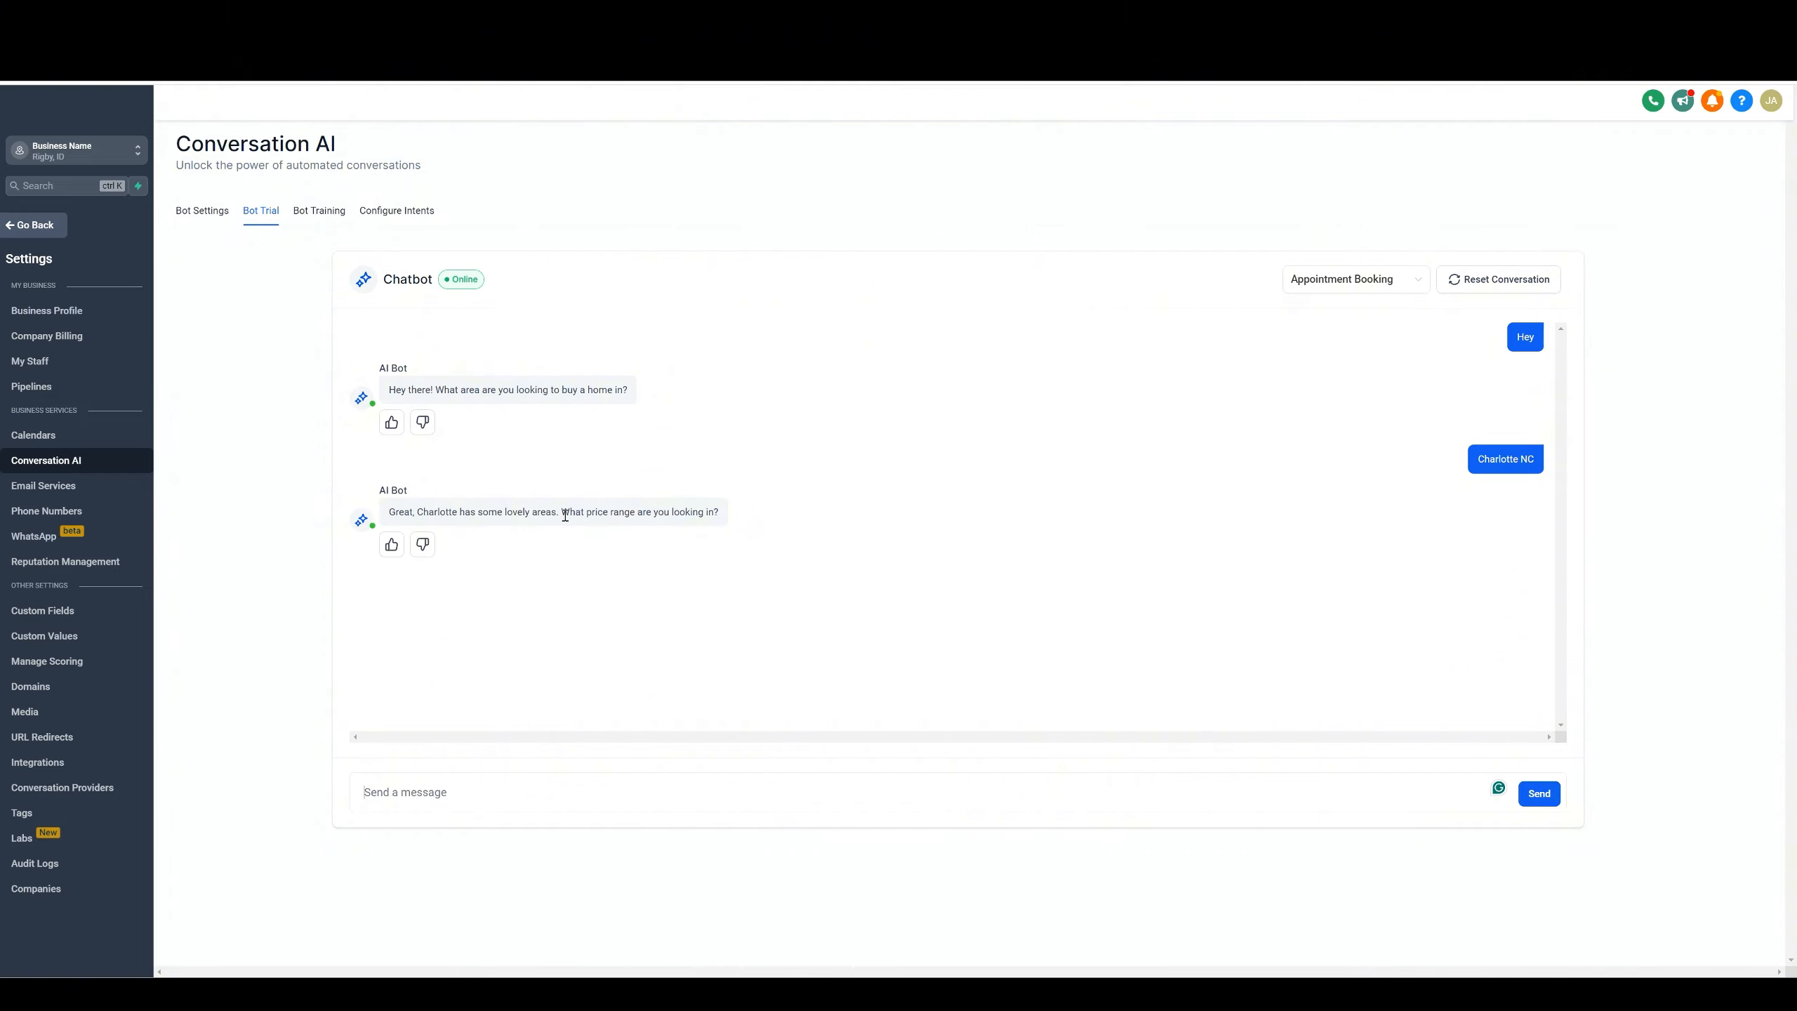
left_click_drag(564, 511, 729, 521)
left_click(744, 517)
left_click(462, 796)
type("Probably $400K")
key("Return")
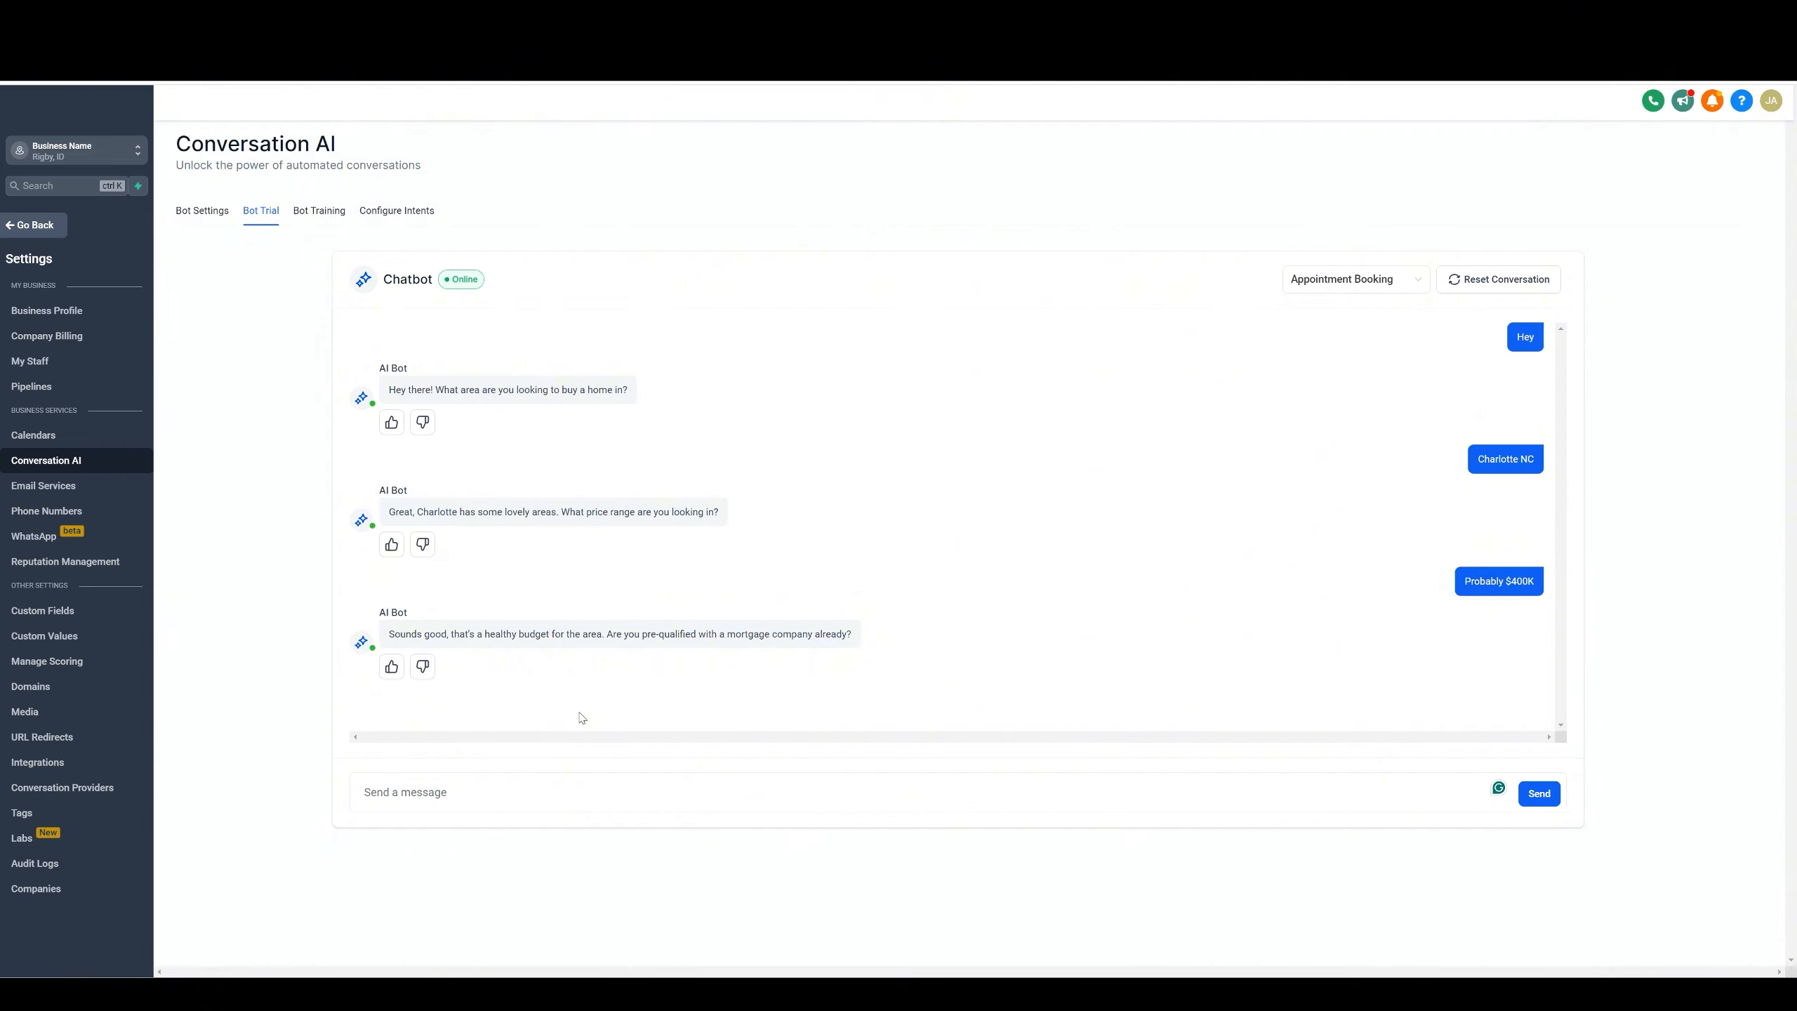
Answer the pre-qualification question with "Yes i am", propose "How about this monday?" for the booking, and review the conversation.
type("Yes i am")
key("Return")
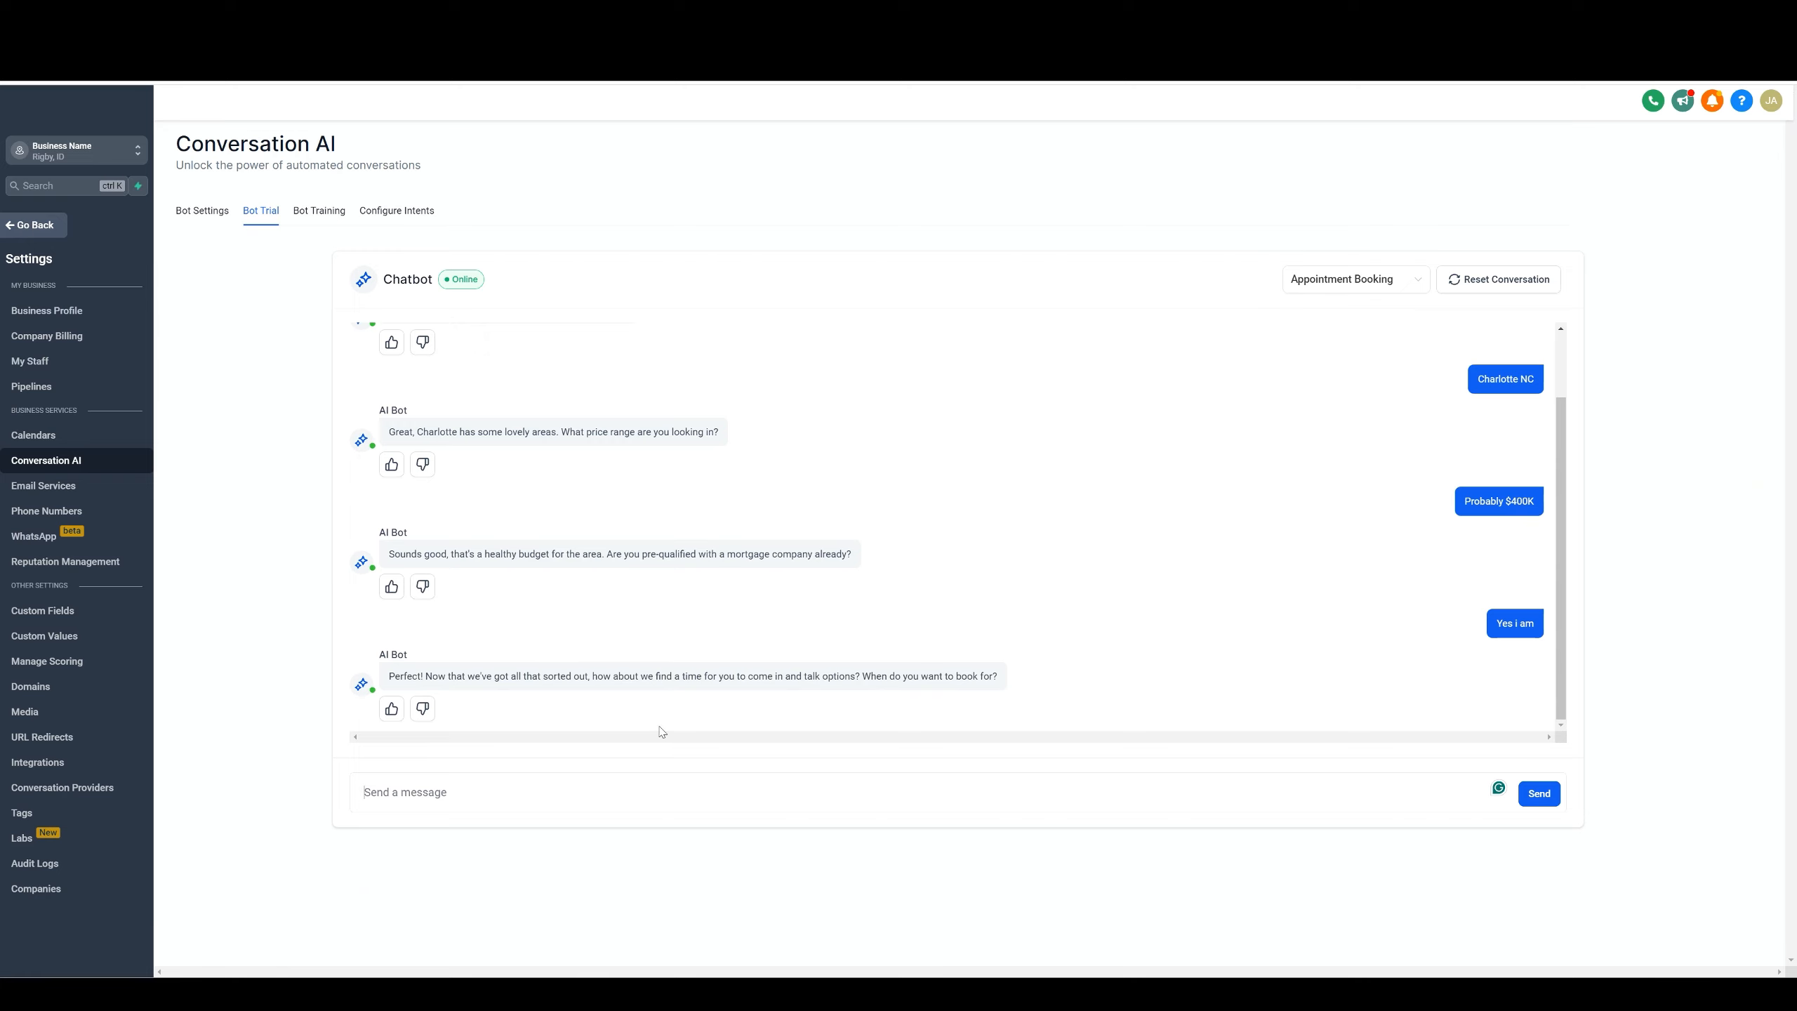
type("How about this monday?")
key("Return")
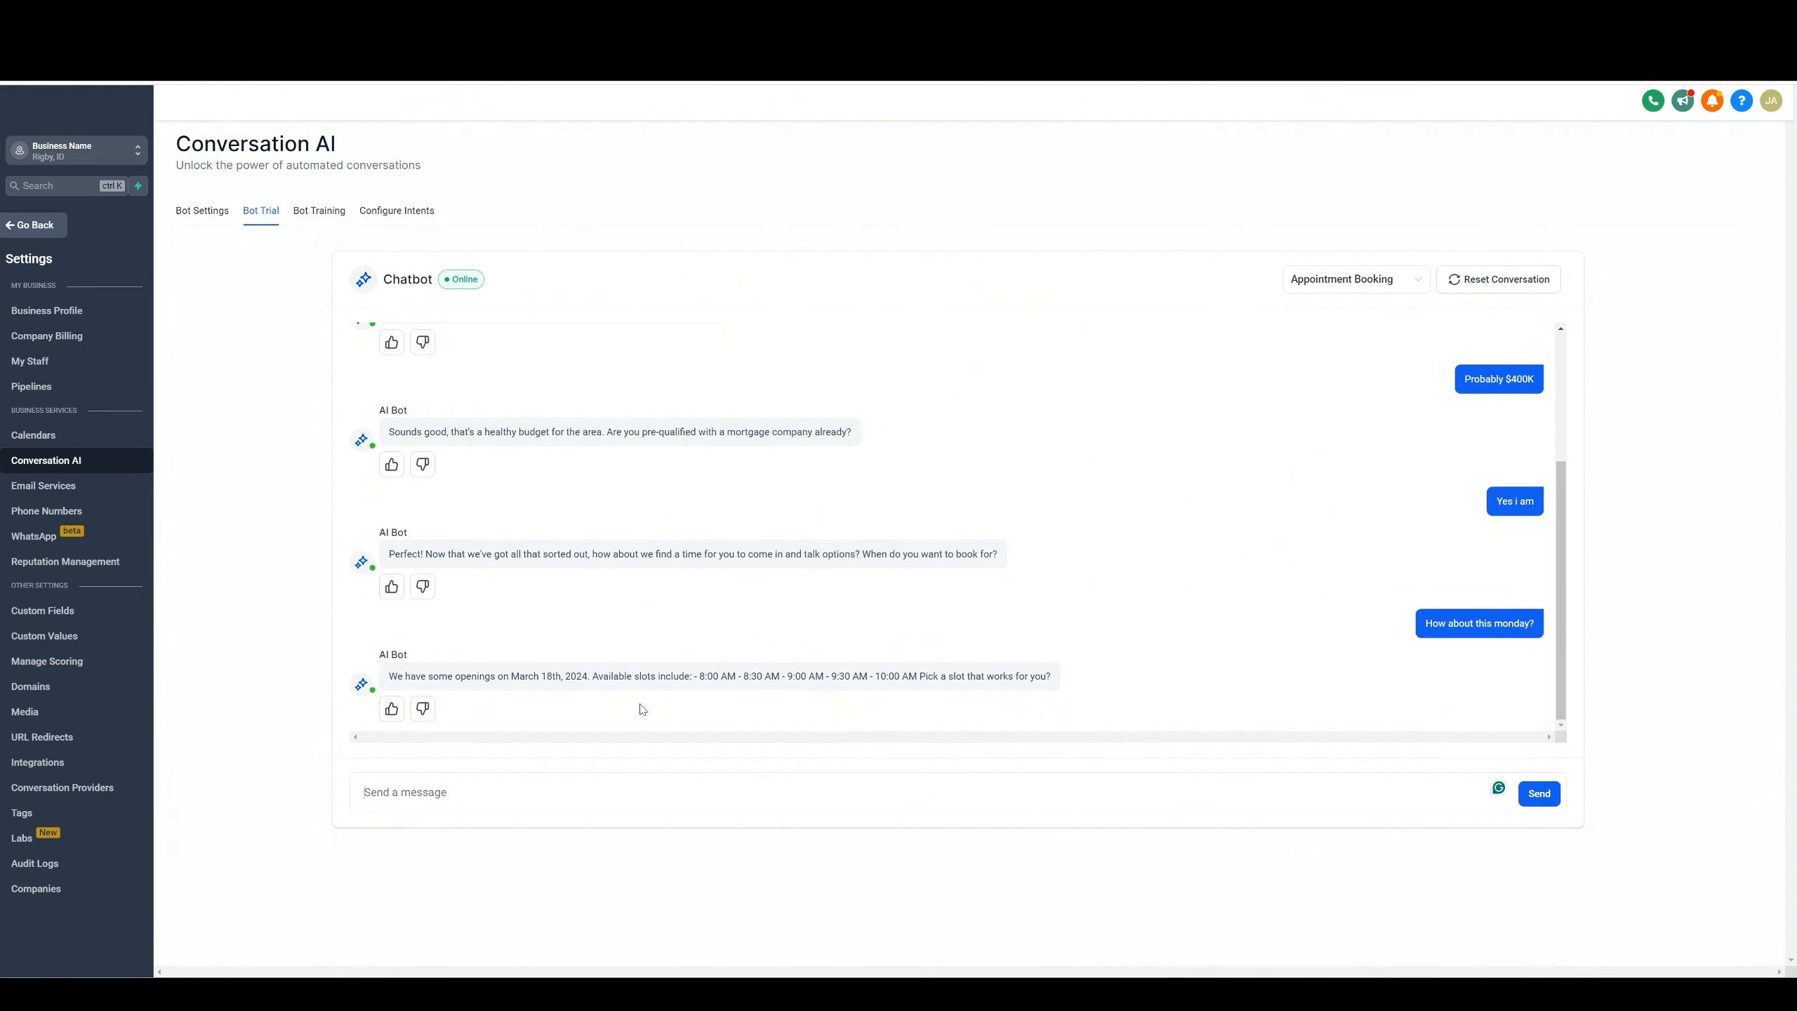
scroll(719, 484, "up", 1)
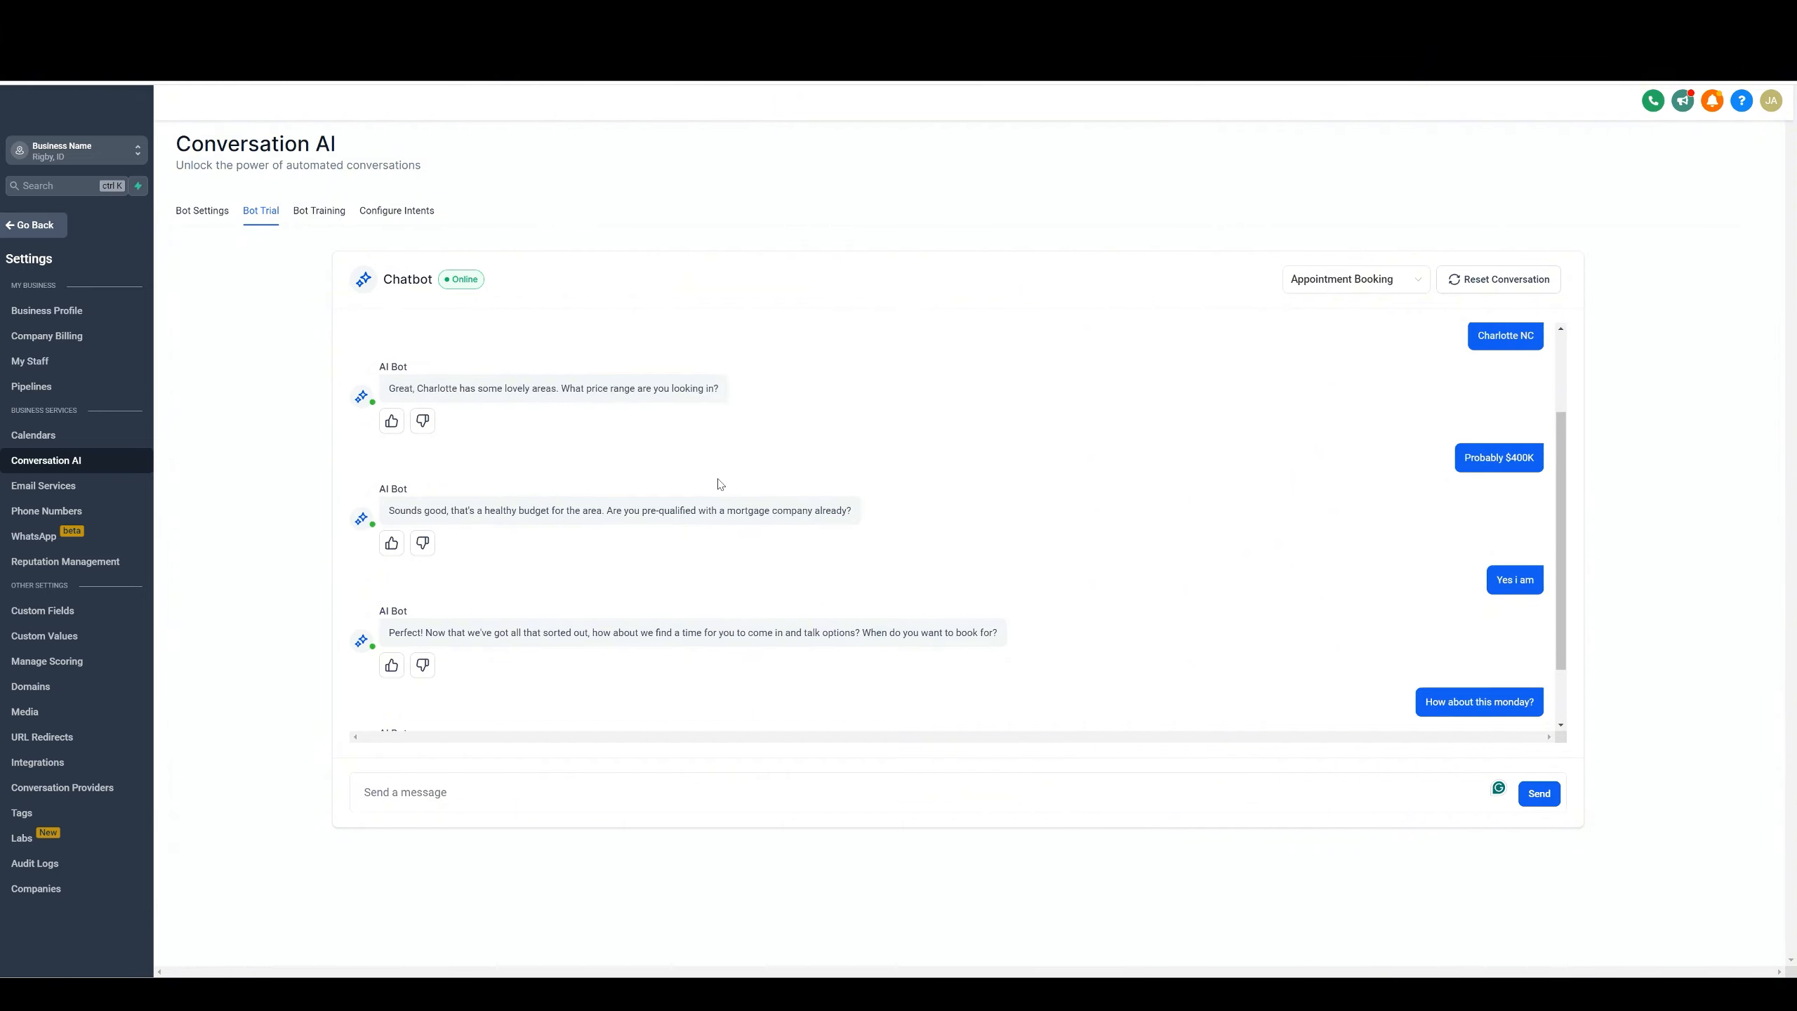
scroll(720, 483, "up", 2)
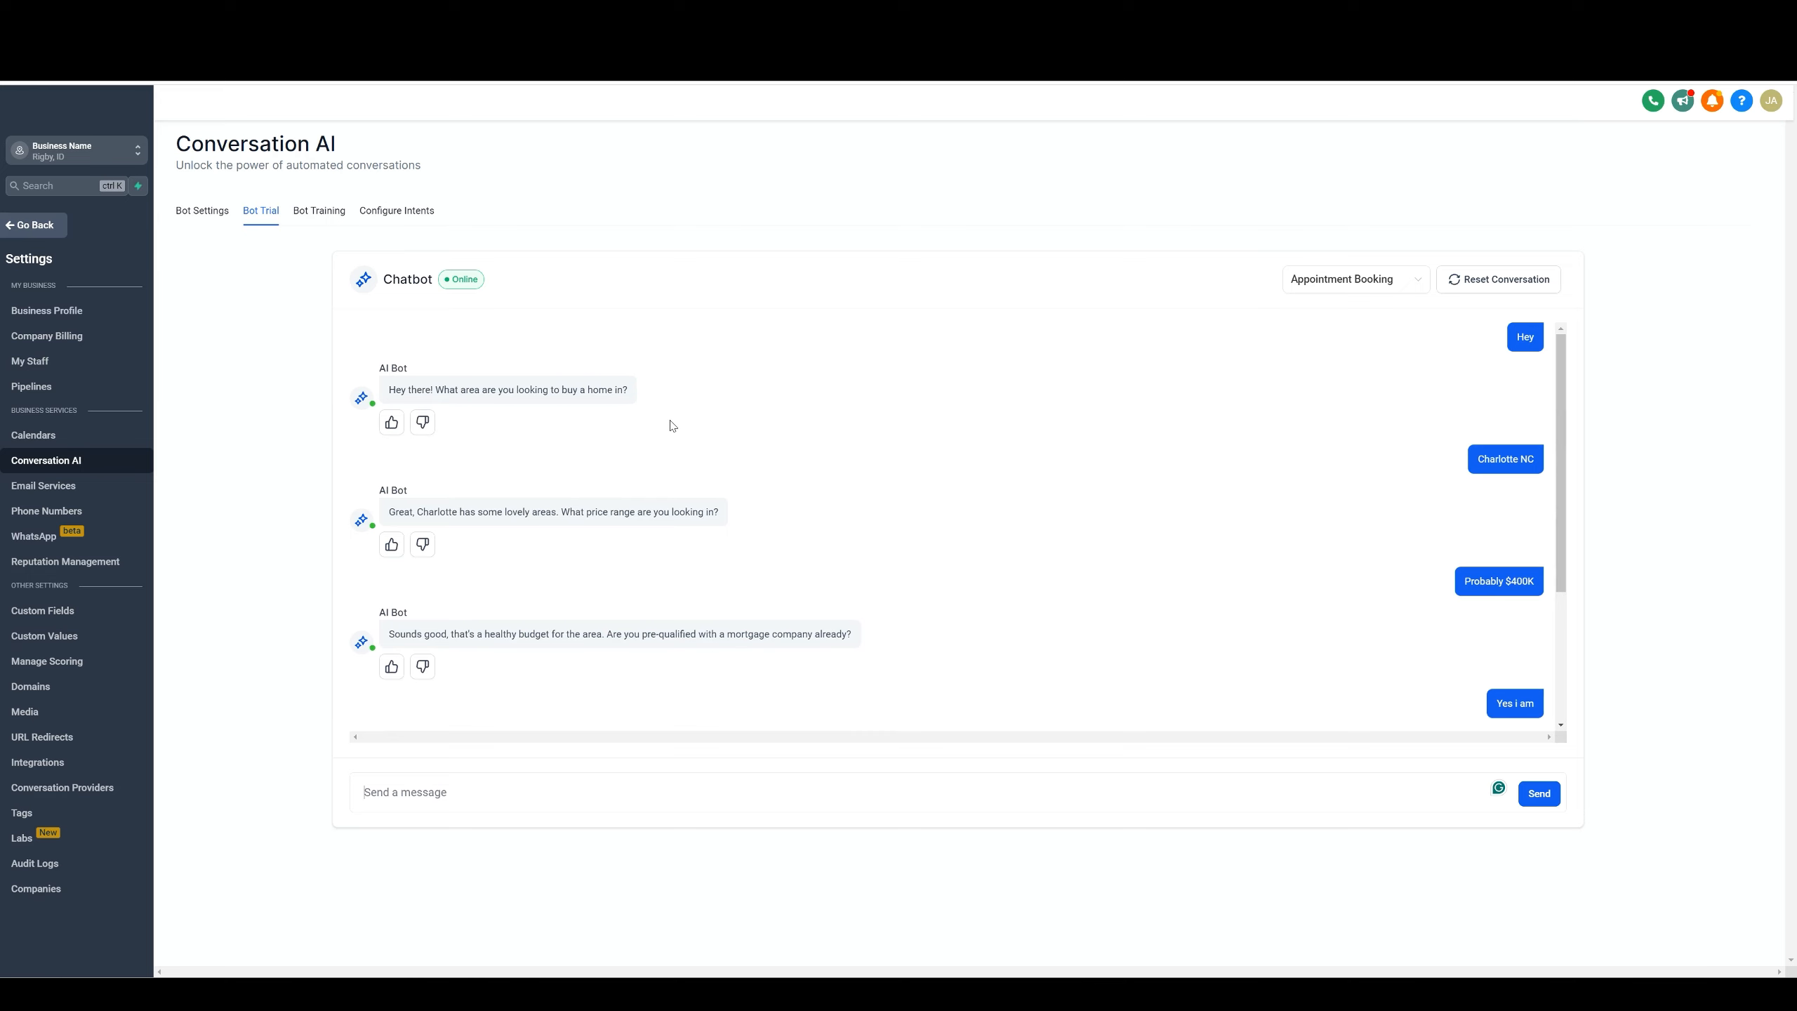
scroll(712, 436, "down", 3)
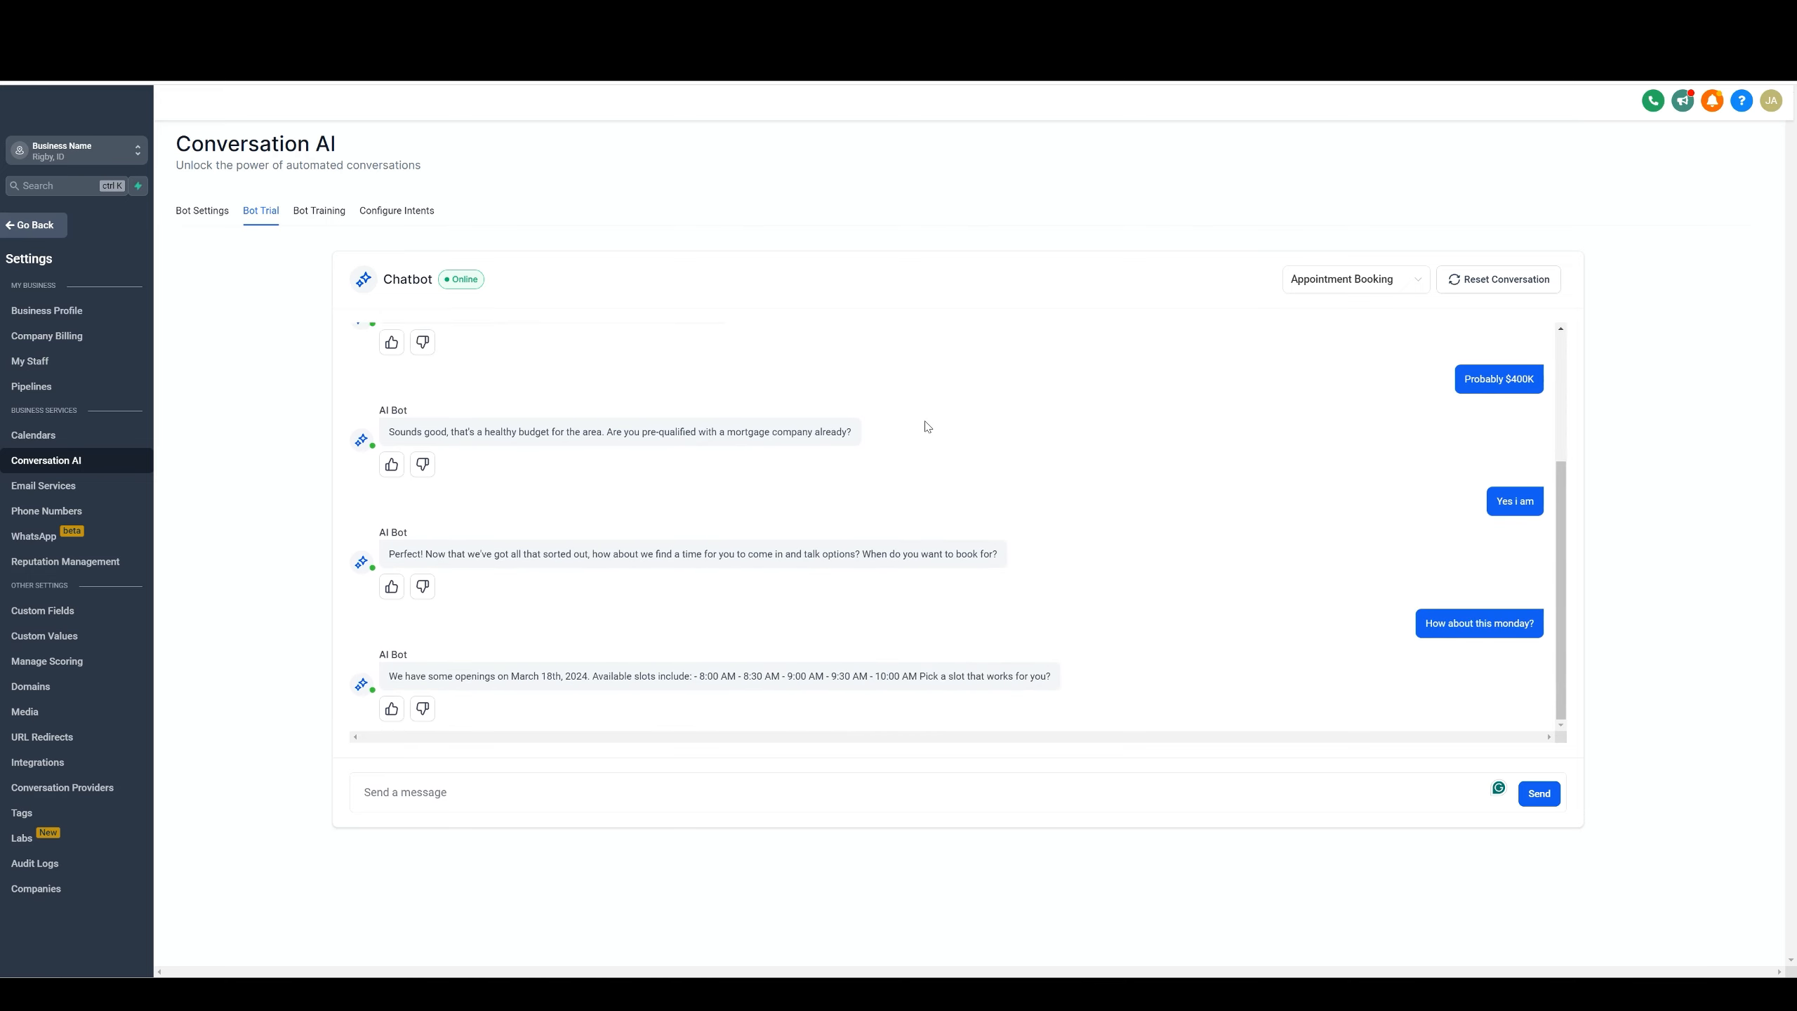
Set the bot's preference to Auto Pilot in the bot settings, save it, and check the supported channel options.
left_click(212, 215)
left_click(911, 320)
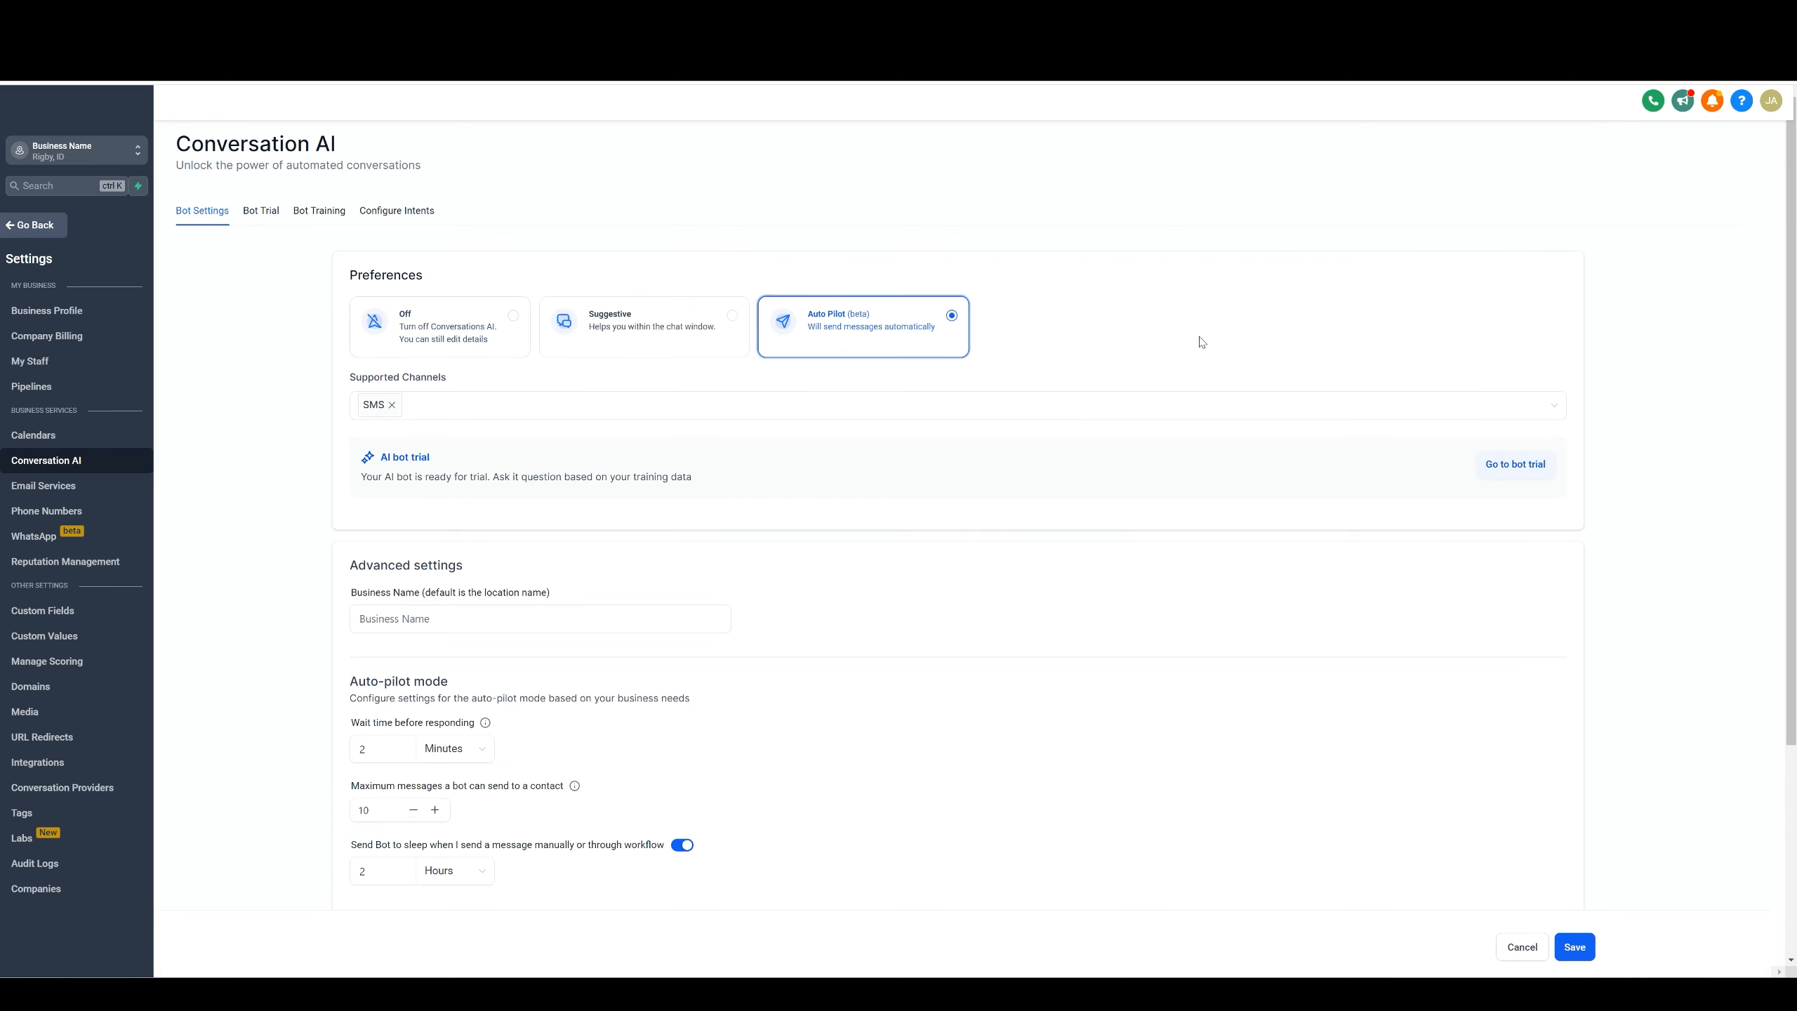
left_click(1576, 949)
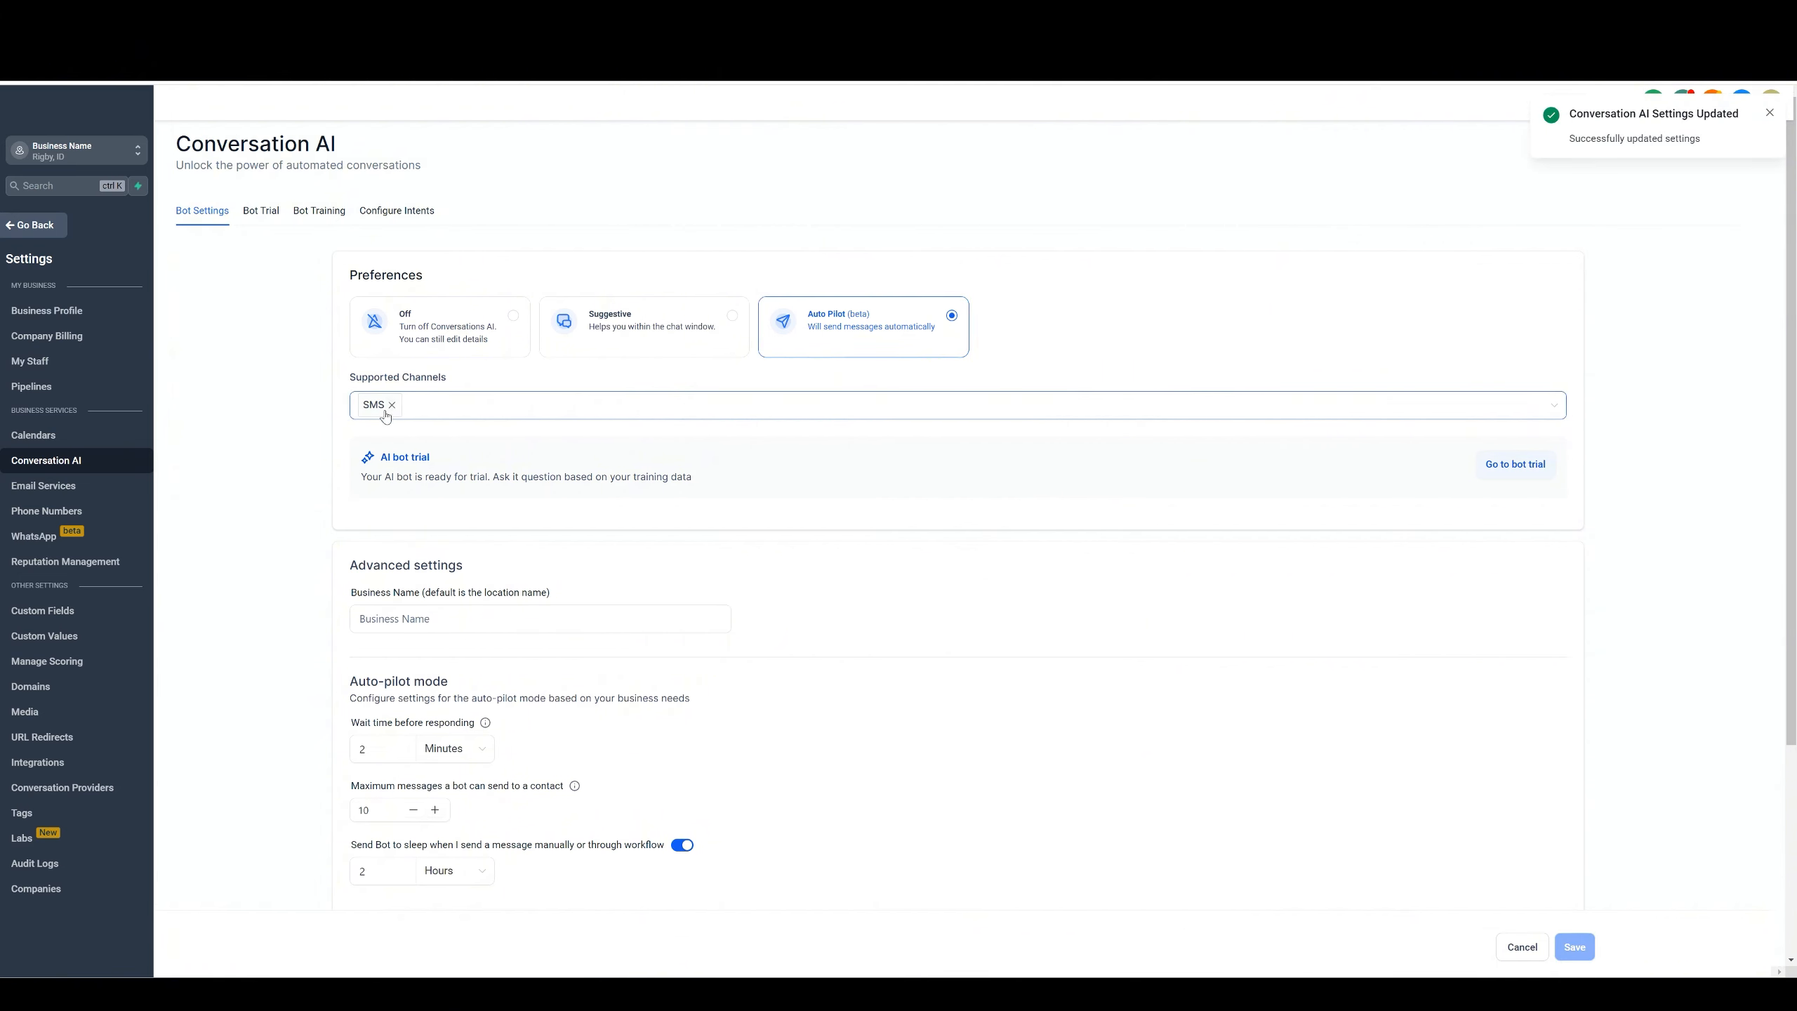
left_click(452, 412)
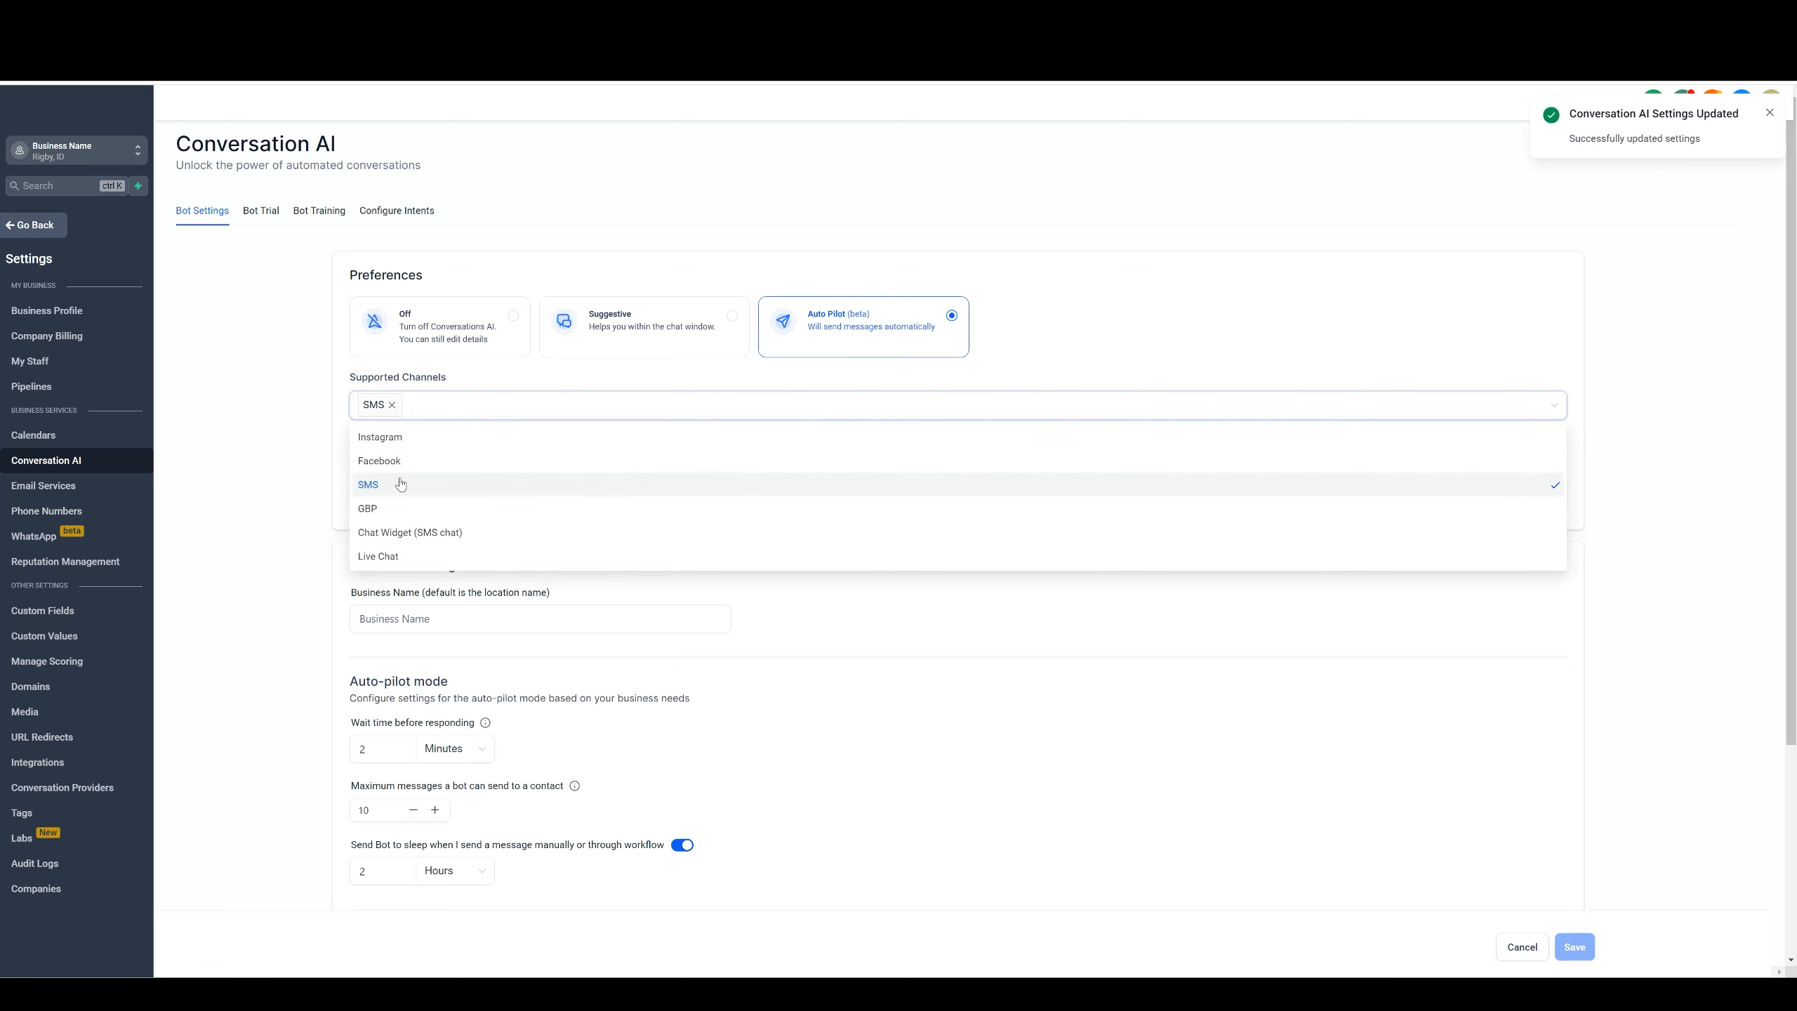
left_click(479, 374)
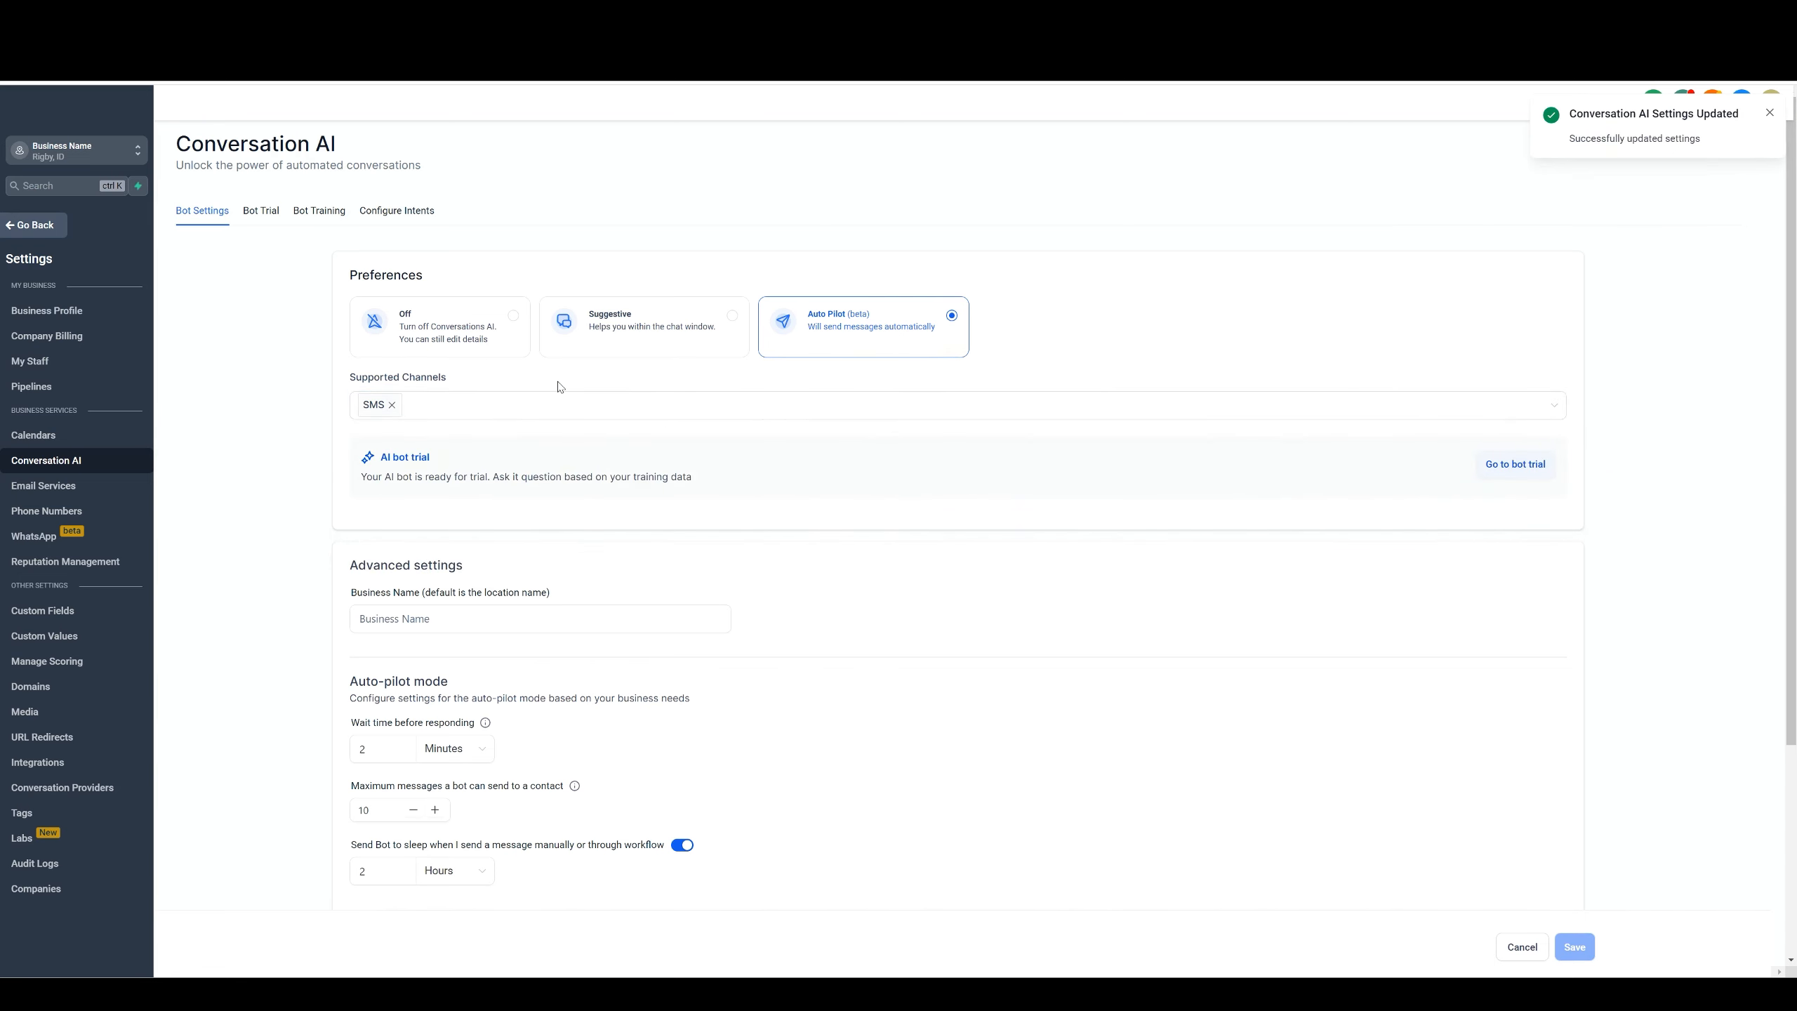